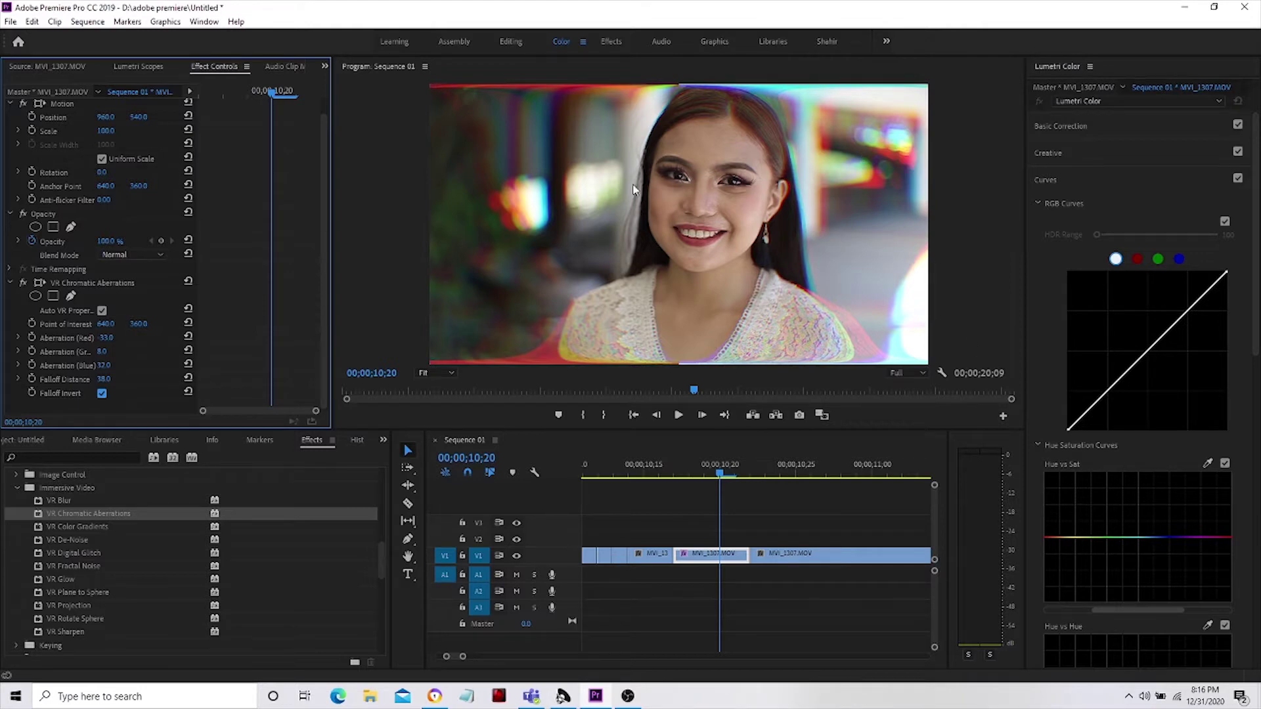
# Step: Turn off Falloff Invert and start keyframes for the red, green and blue aberrations and the Falloff Distance at 00;00;10;18
pyautogui.click(102, 394)
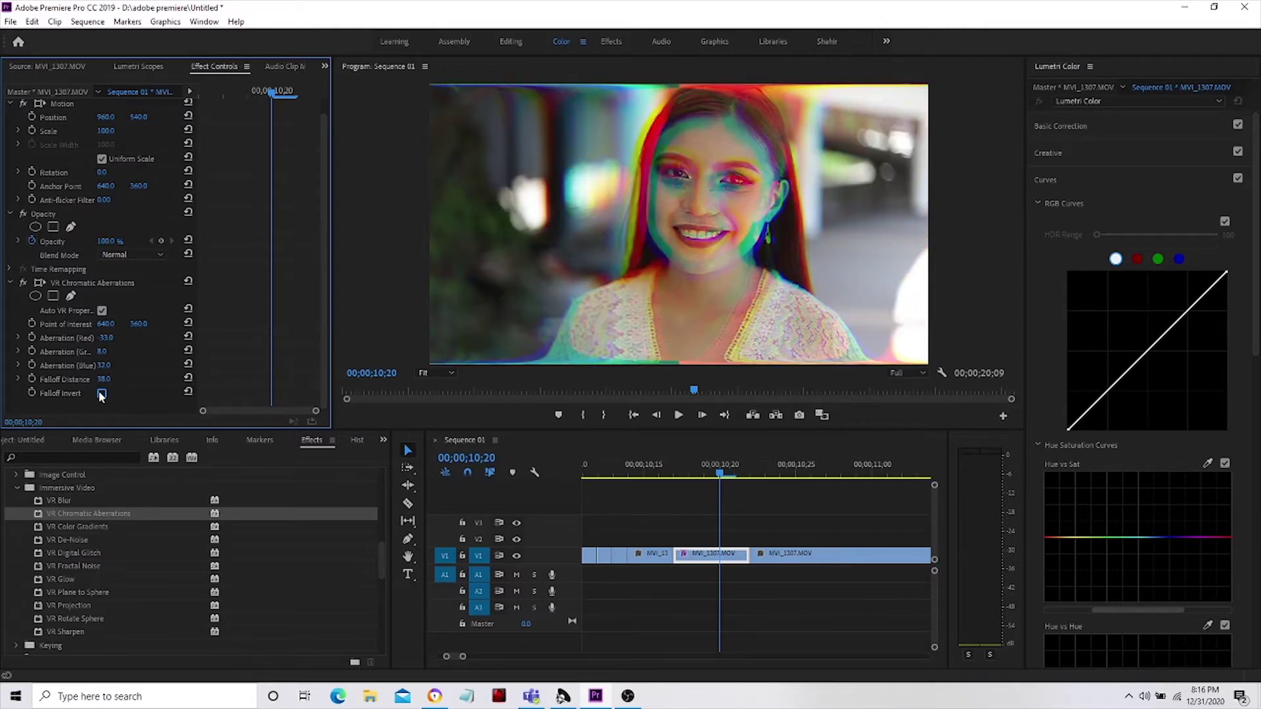
pyautogui.moveTo(717, 479); pyautogui.dragTo(698, 483)
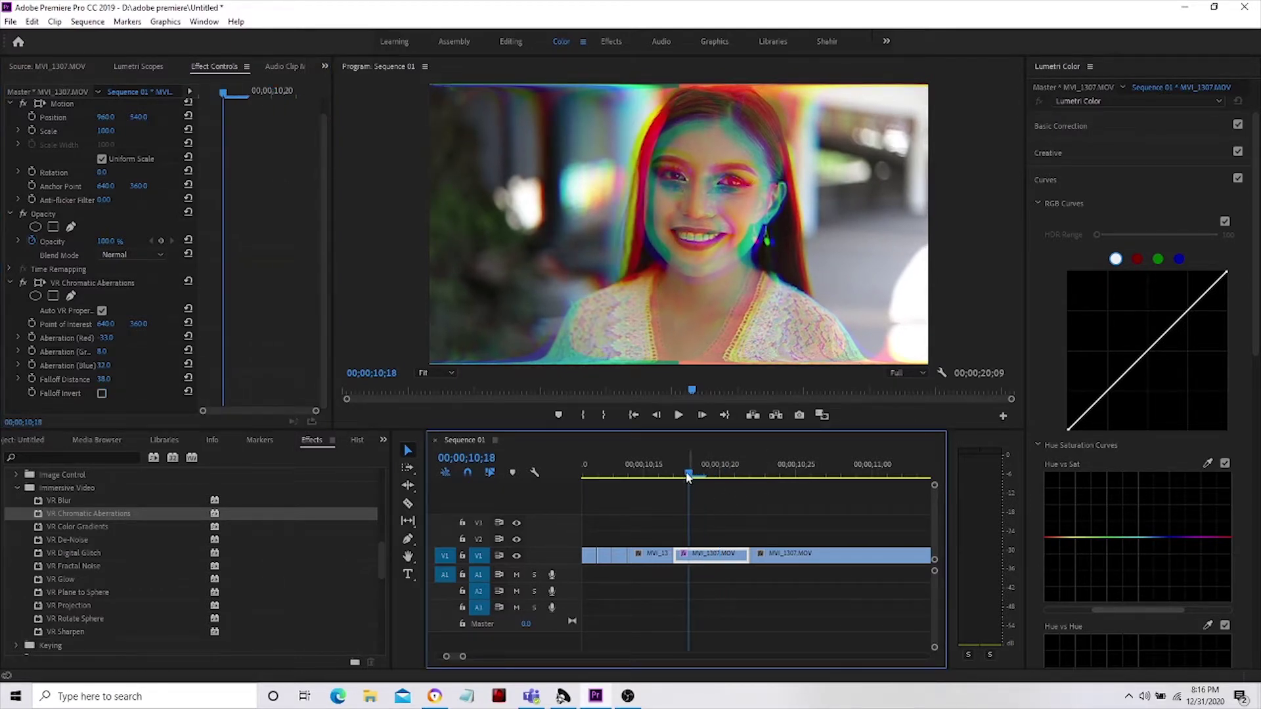
pyautogui.click(32, 337)
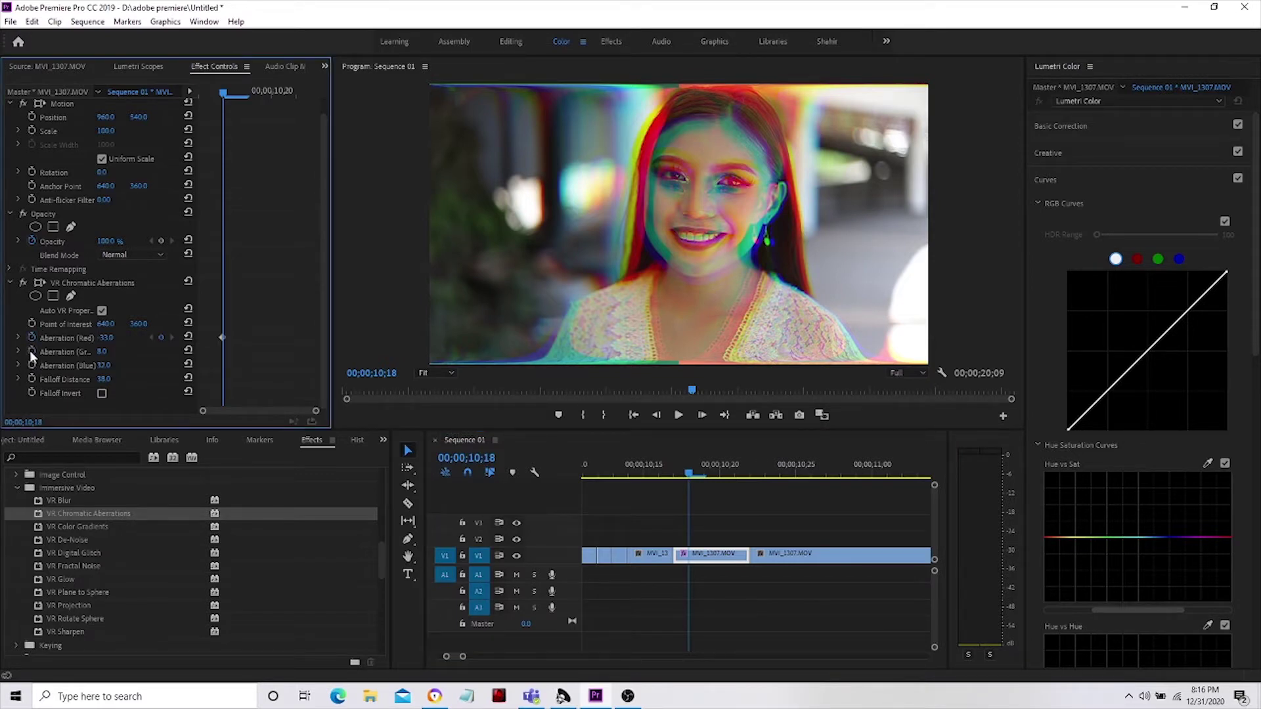
pyautogui.click(31, 352)
pyautogui.click(32, 365)
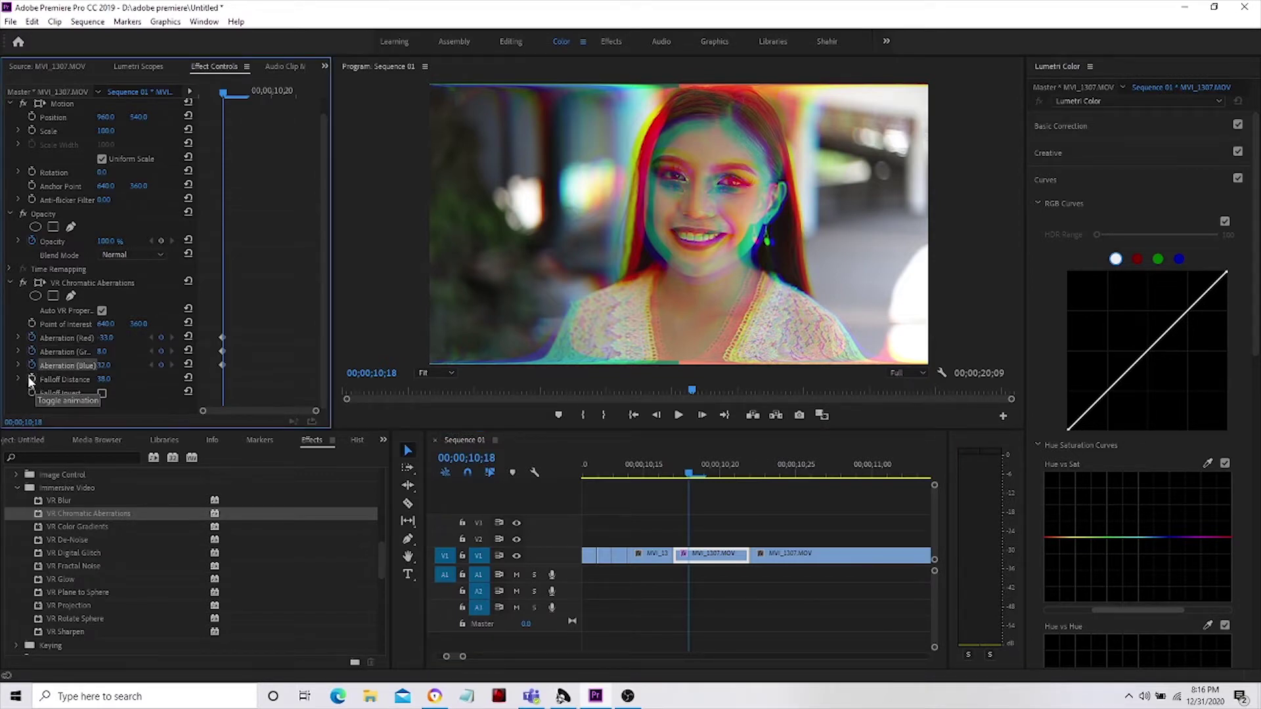
pyautogui.click(30, 378)
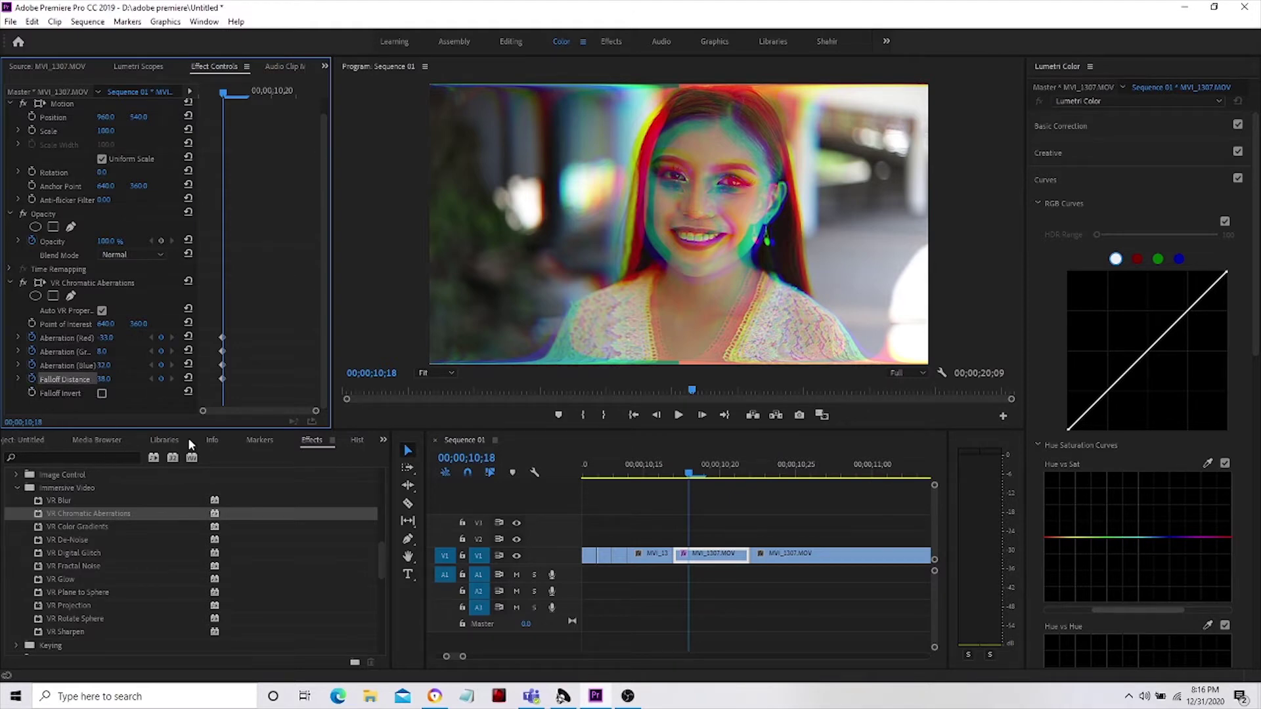
pyautogui.moveTo(230, 339); pyautogui.dragTo(195, 343)
pyautogui.moveTo(110, 339); pyautogui.dragTo(131, 376)
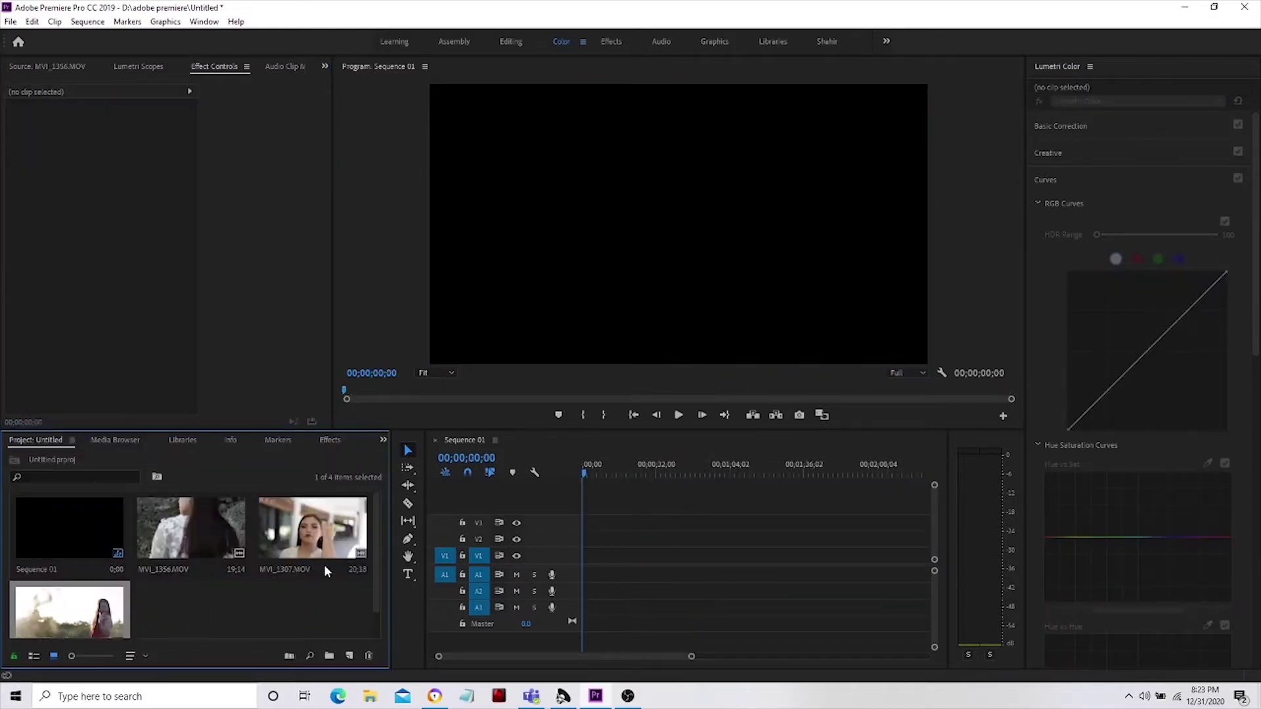
# Step: Place only the video of MVI_1356.MOV on track V1 of the empty sequence, keeping the existing sequence settings
pyautogui.moveTo(310, 526); pyautogui.dragTo(299, 557)
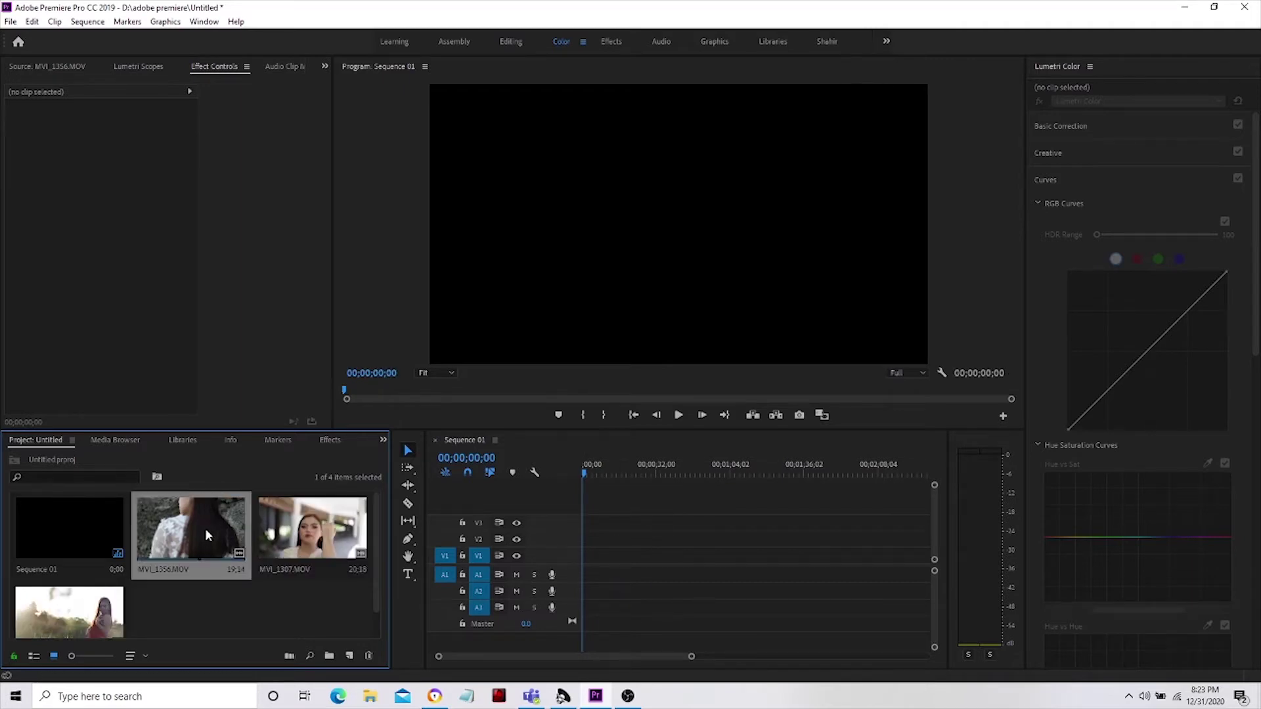
pyautogui.doubleClick(205, 528)
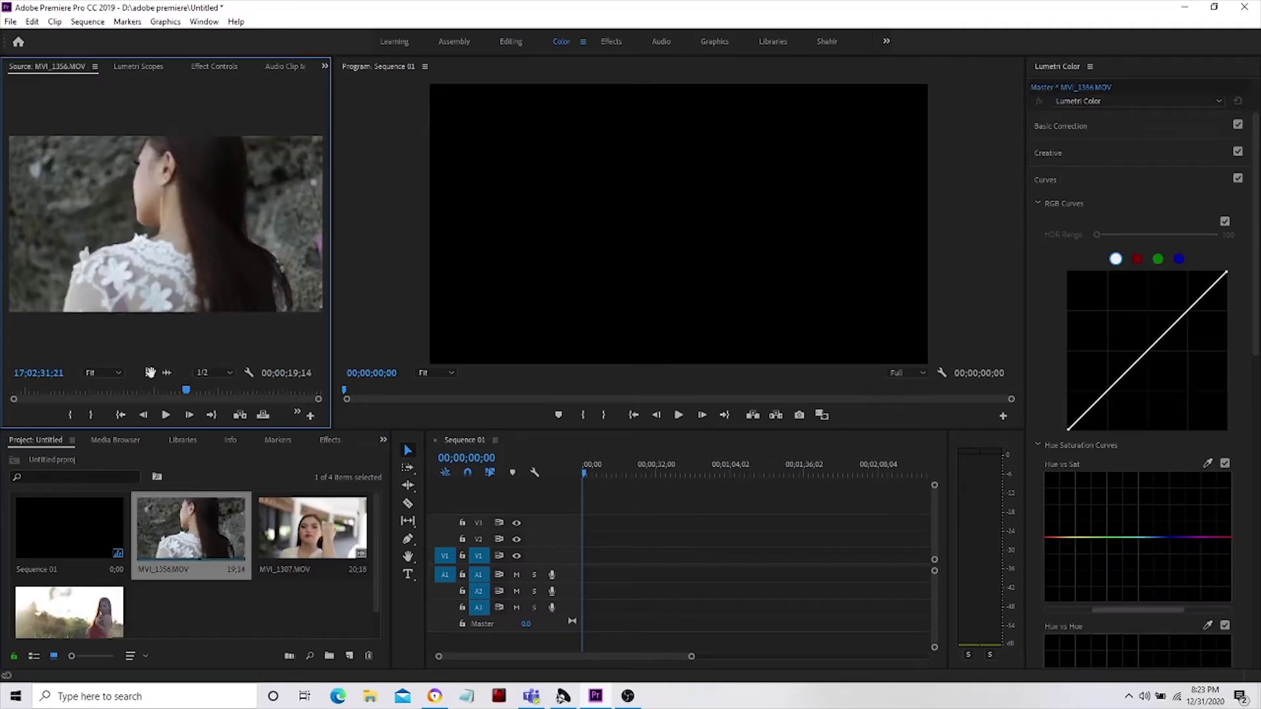
pyautogui.moveTo(159, 378); pyautogui.dragTo(715, 585)
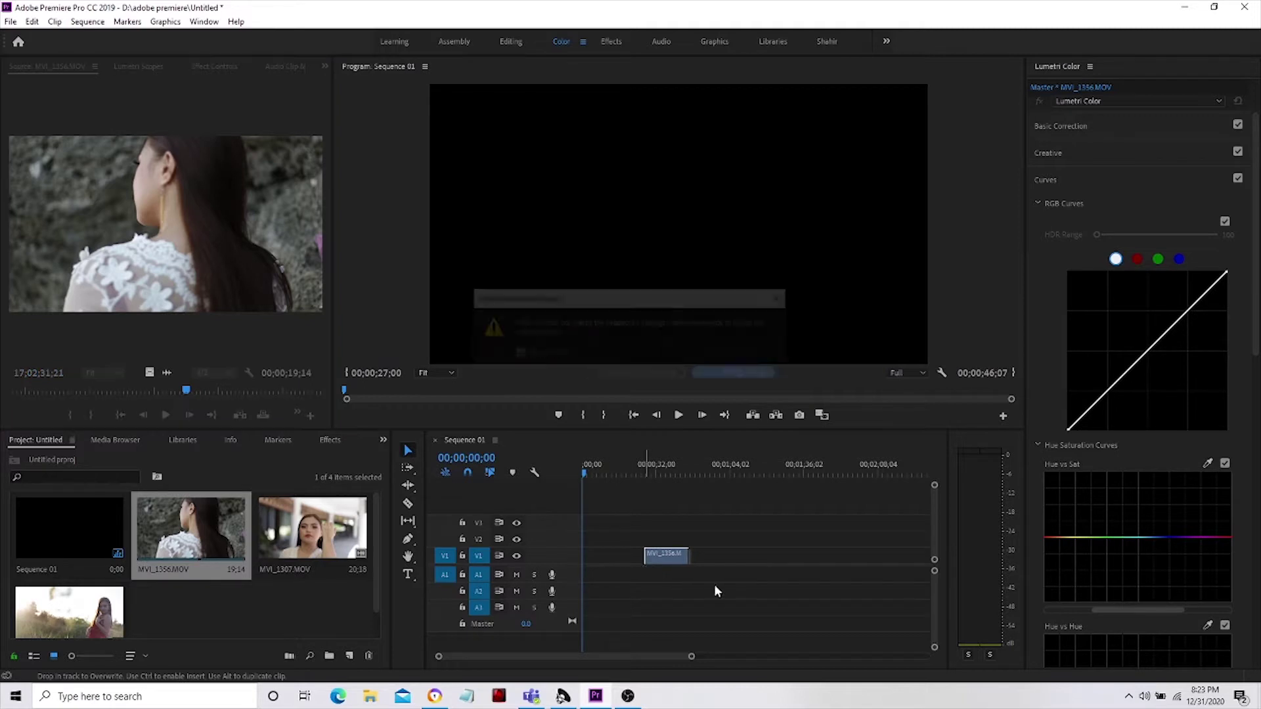
pyautogui.click(716, 374)
# Step: Scale the MVI_1356.MOV clip in the timeline to the sequence's frame size
pyautogui.click(660, 464)
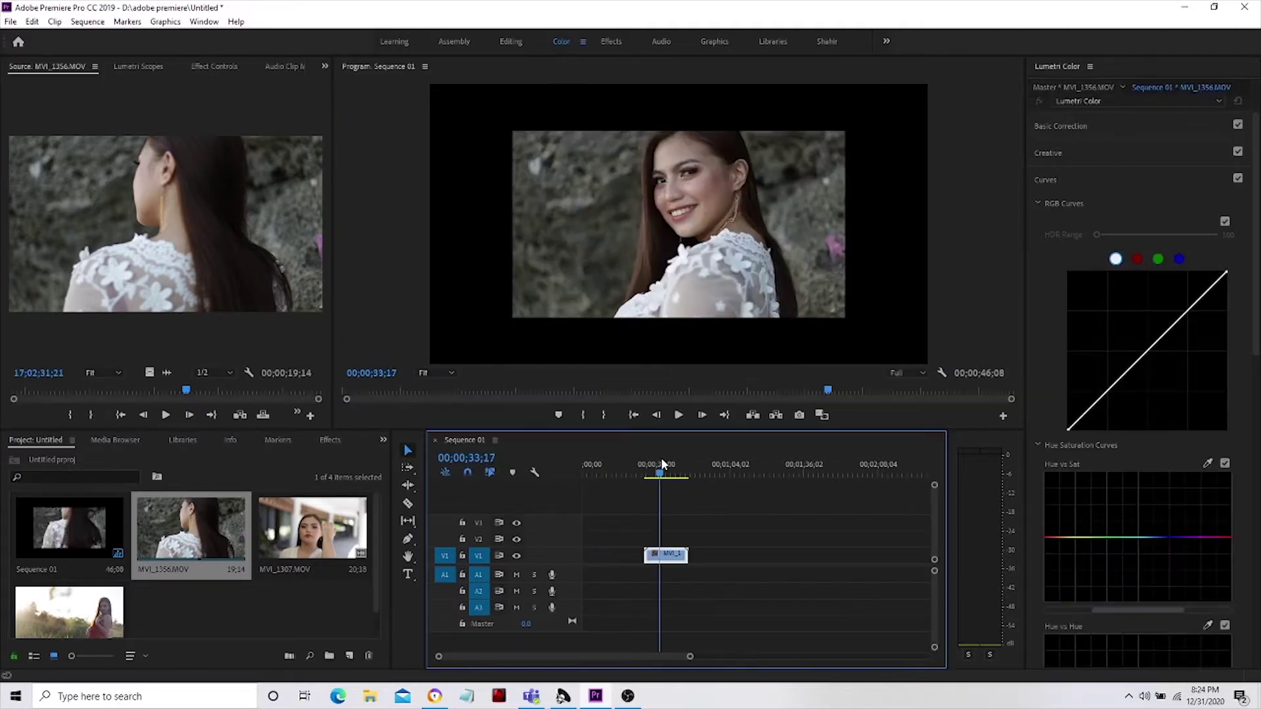
pyautogui.press('=')
pyautogui.scroll(-4, 688, 605)
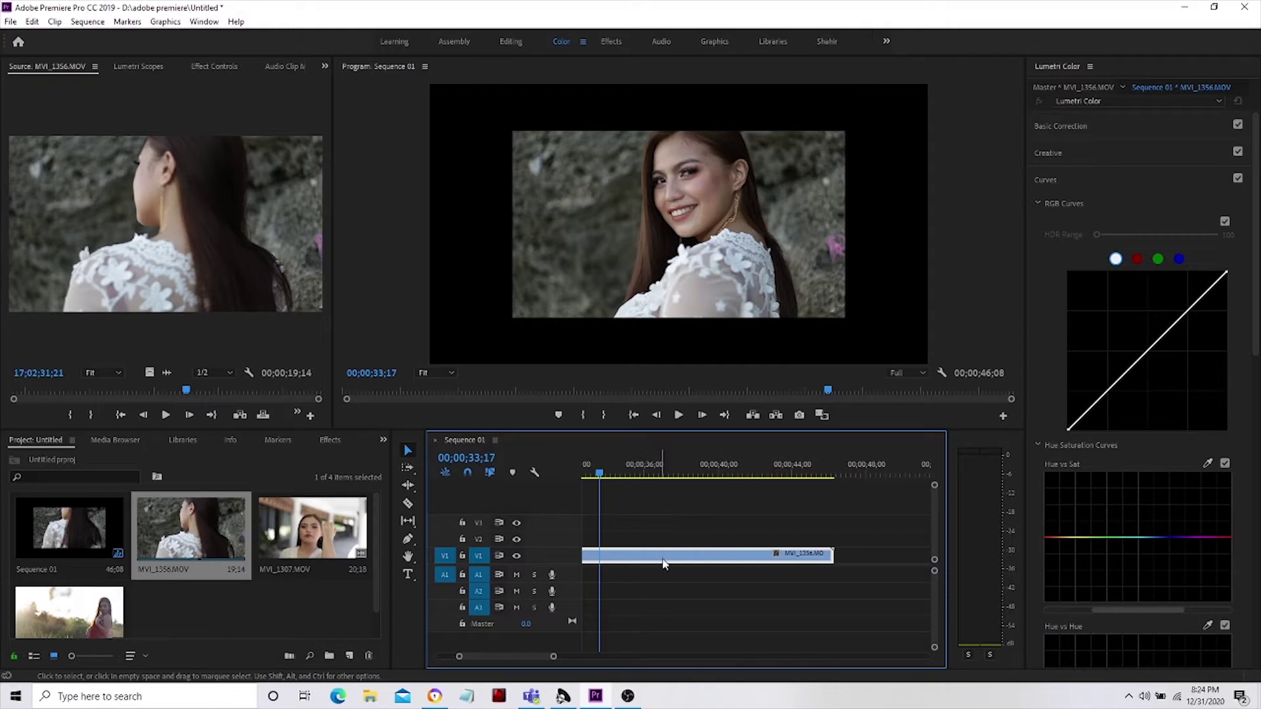
pyautogui.scroll(2, 667, 593)
pyautogui.rightClick(707, 562)
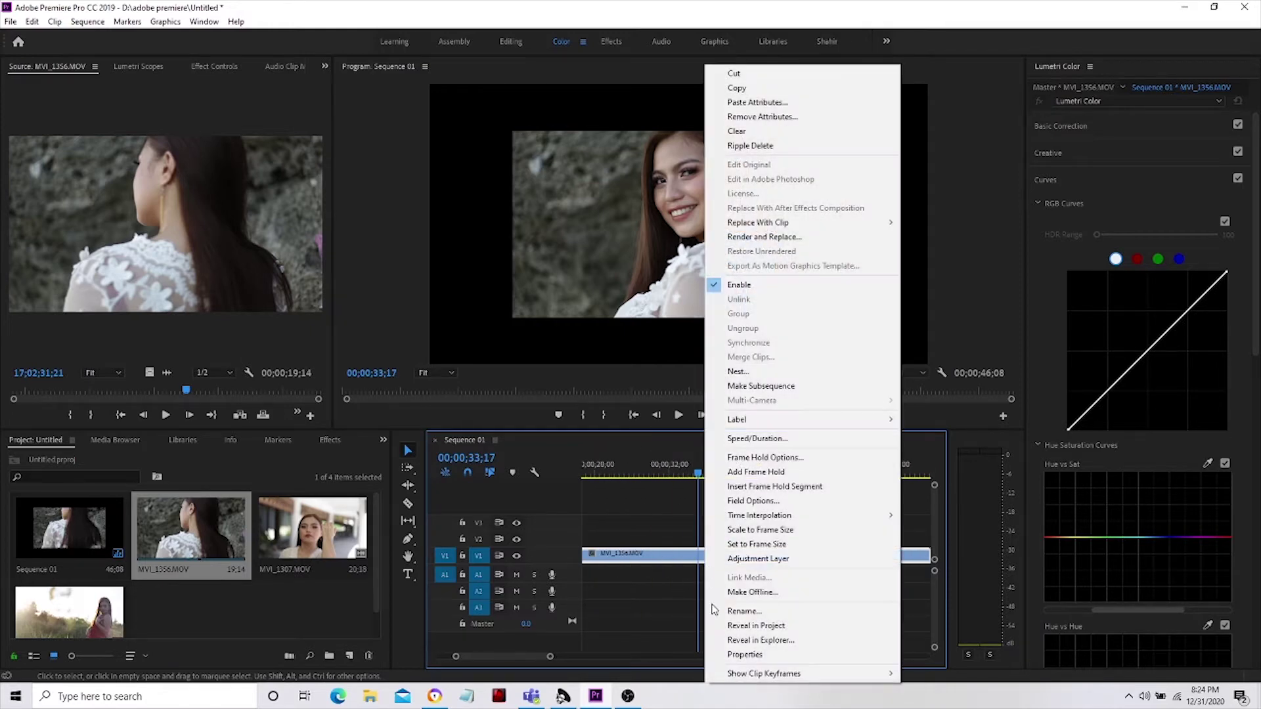
pyautogui.click(760, 530)
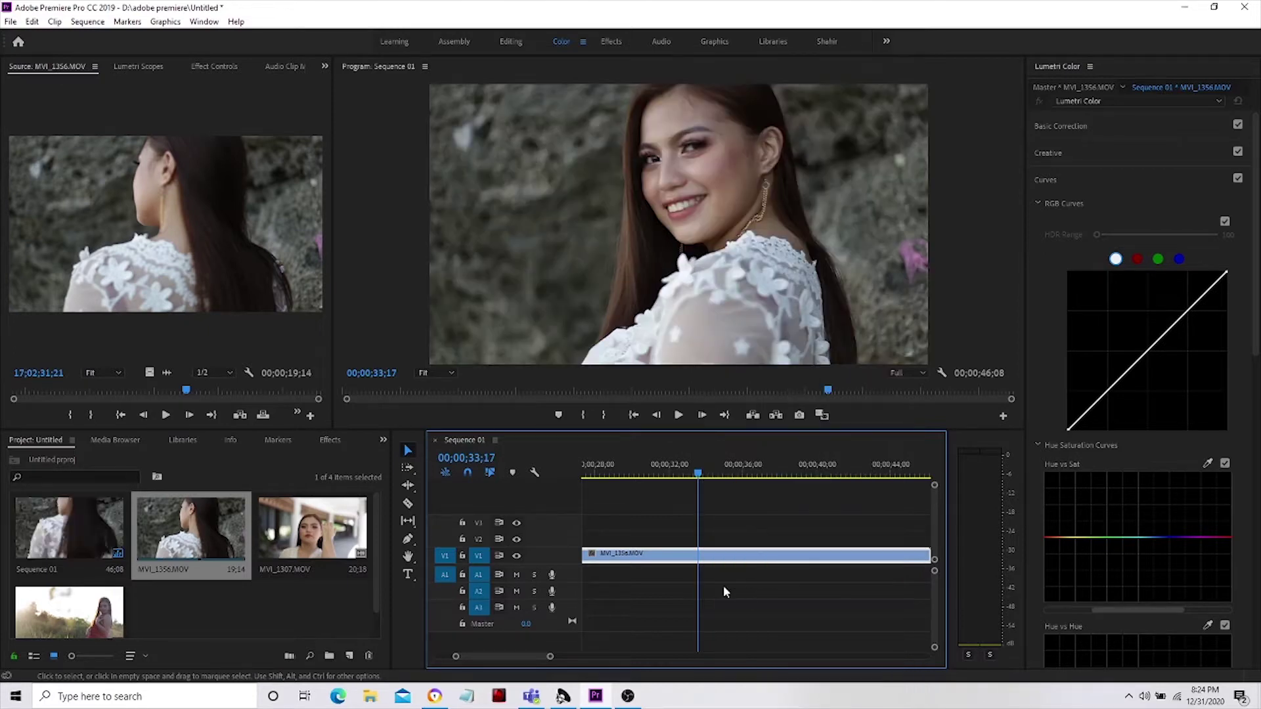
# Step: Move the MVI_1356.MOV clip to the very start of the sequence on track V1
pyautogui.moveTo(688, 486)
pyautogui.mouseDown()
pyautogui.moveTo(610, 475)
pyautogui.moveTo(676, 482)
pyautogui.mouseUp()
pyautogui.scroll(-2, 670, 540)
pyautogui.scroll(-4, 668, 533)
pyautogui.moveTo(667, 555); pyautogui.dragTo(603, 557)
pyautogui.click(602, 457)
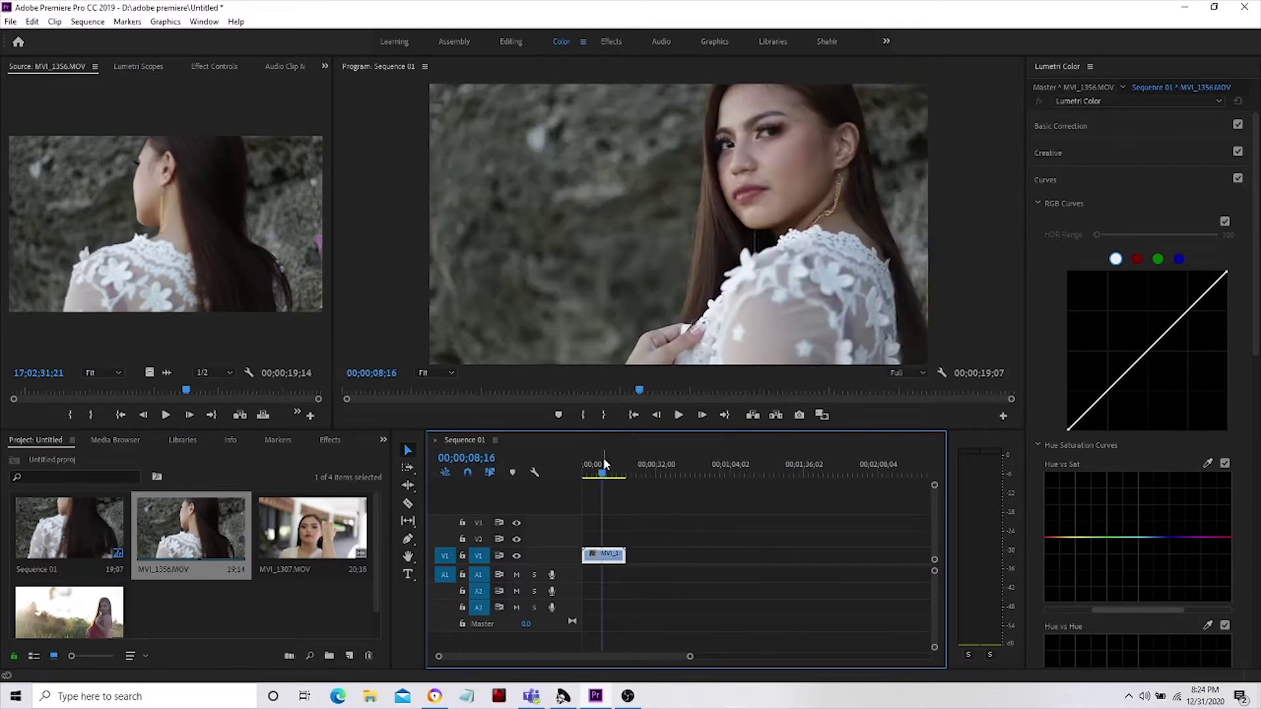
# Step: Cut the MVI_1356.MOV clip in two at 00;00;10;09
pyautogui.press('\\')
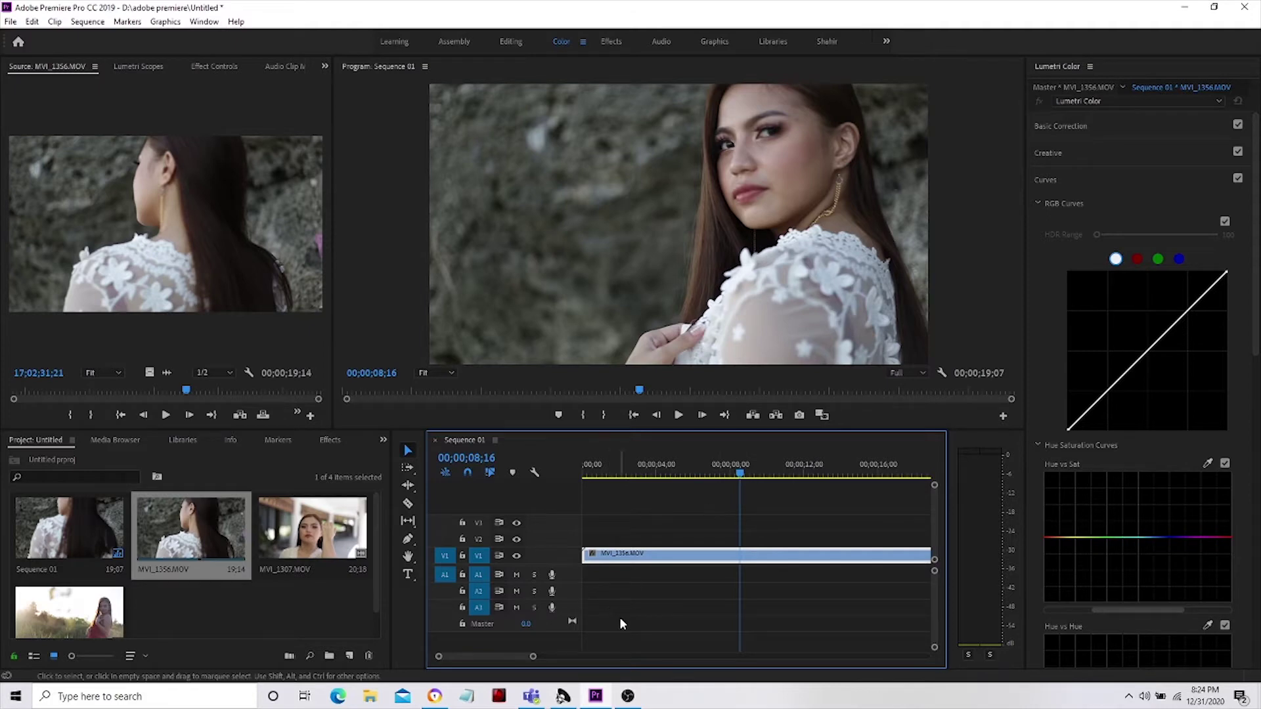
pyautogui.scroll(-3, 696, 551)
pyautogui.moveTo(673, 476); pyautogui.dragTo(696, 474)
pyautogui.press('c')
pyautogui.click(693, 555)
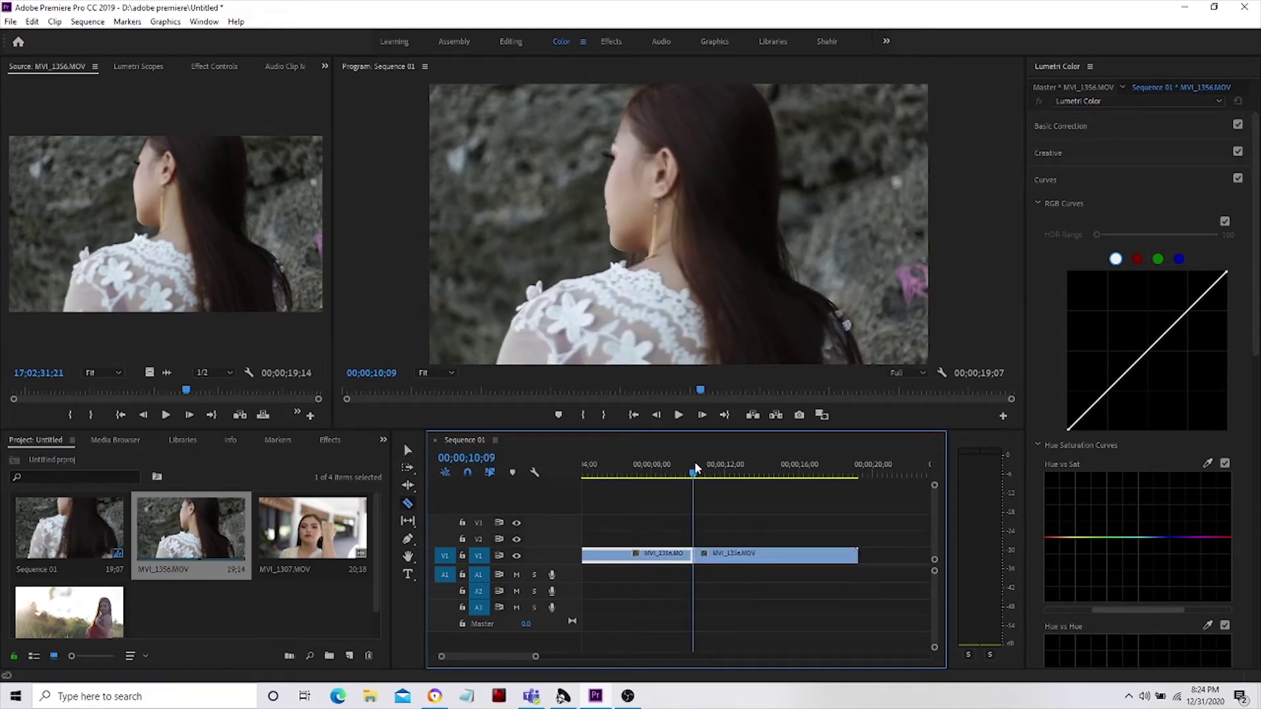
# Step: Apply the VR Chromatic Aberrations effect to the second part of the MVI_1356.MOV clip
pyautogui.moveTo(690, 475); pyautogui.dragTo(714, 479)
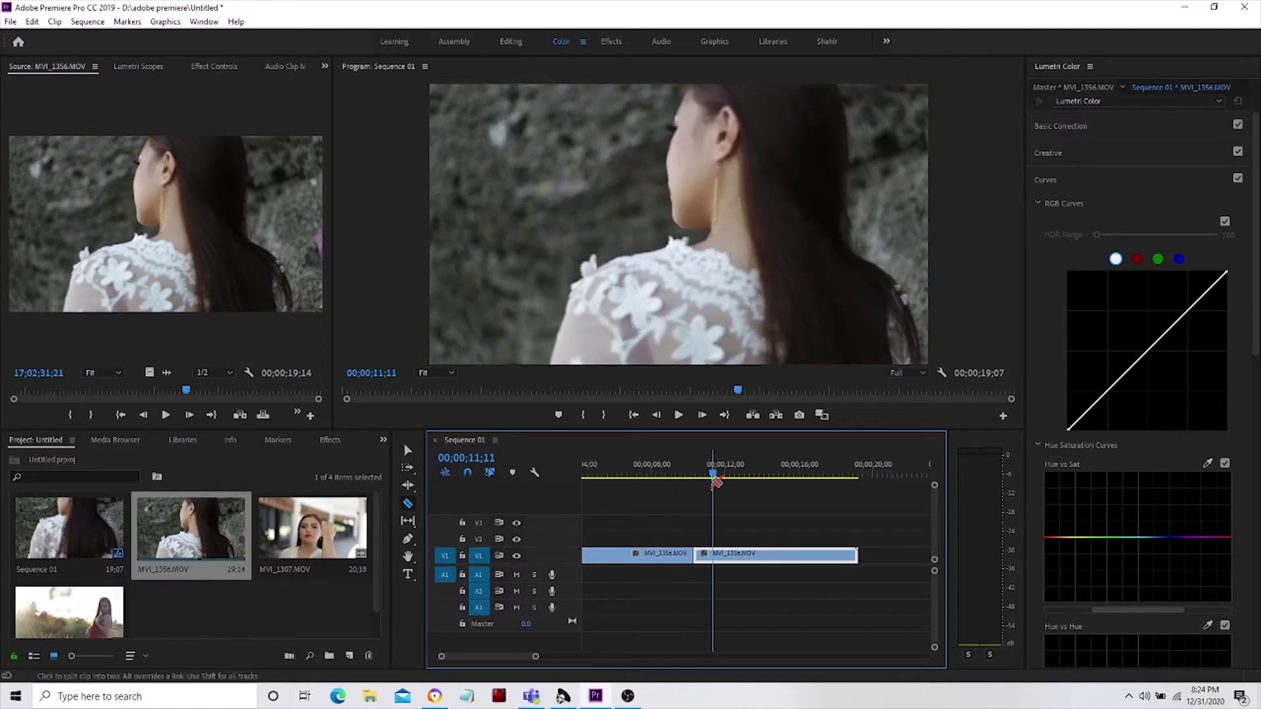
pyautogui.press('v')
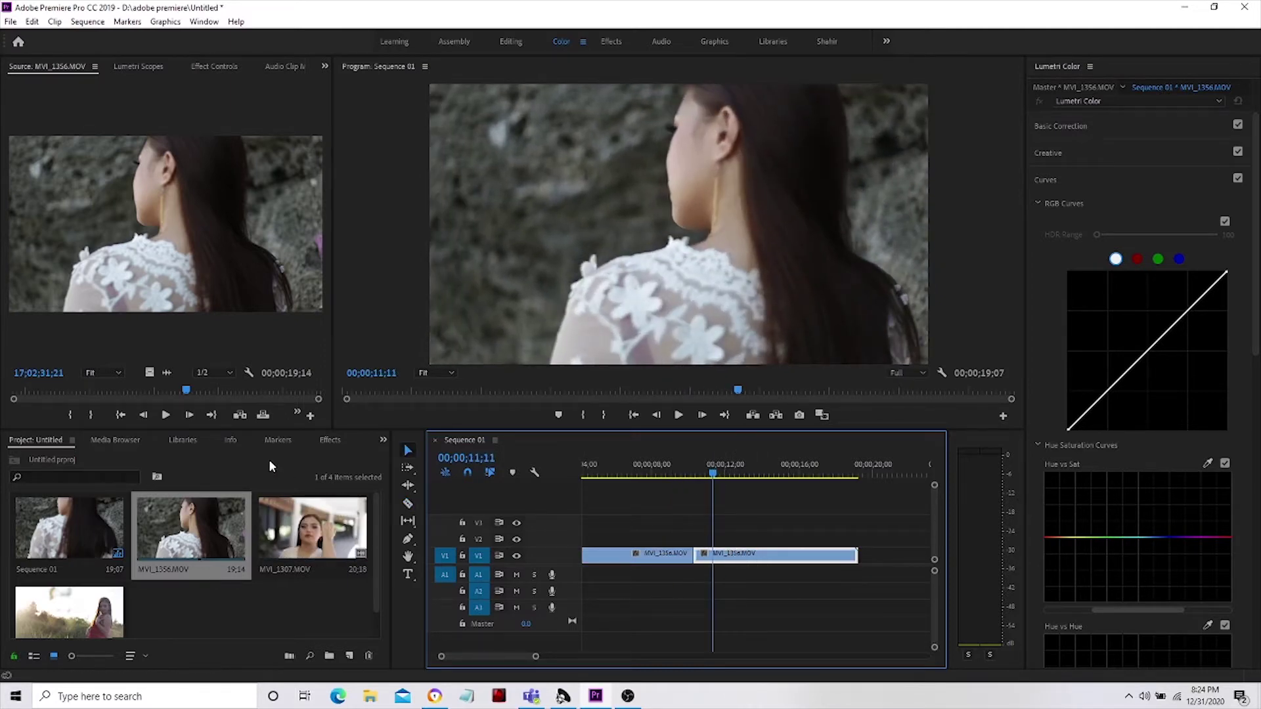
pyautogui.click(330, 440)
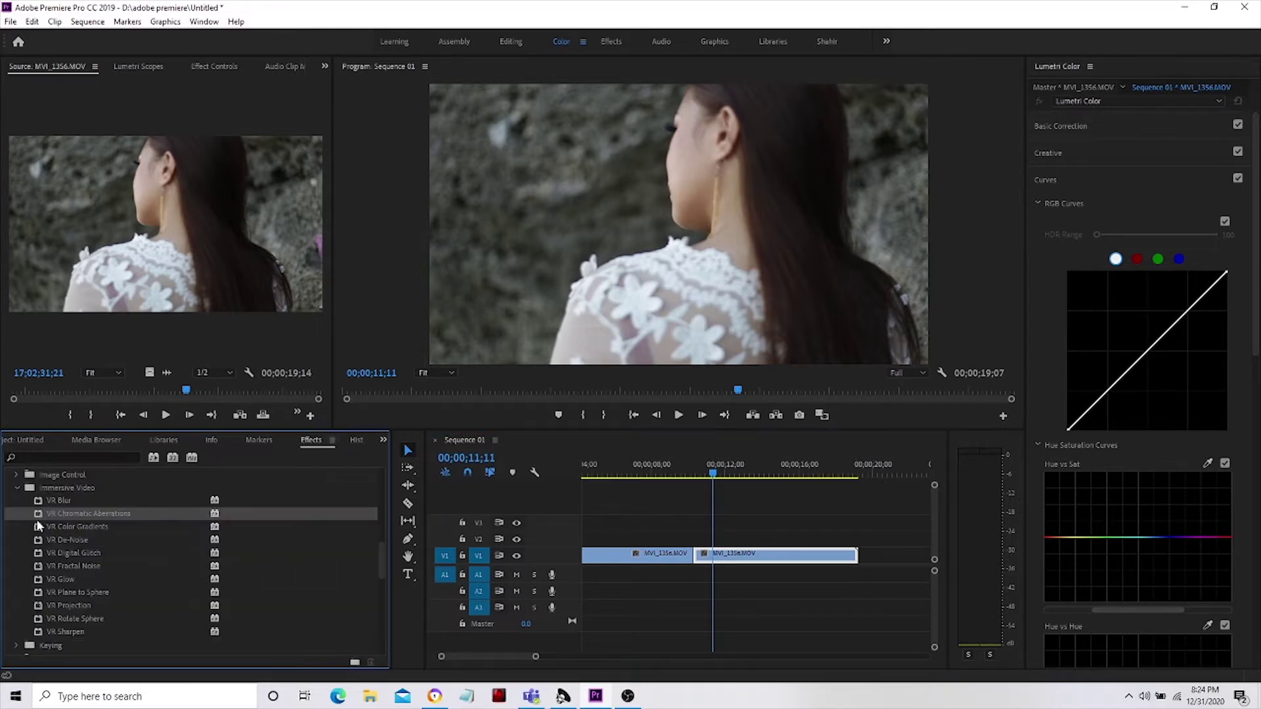
pyautogui.scroll(1, 150, 519)
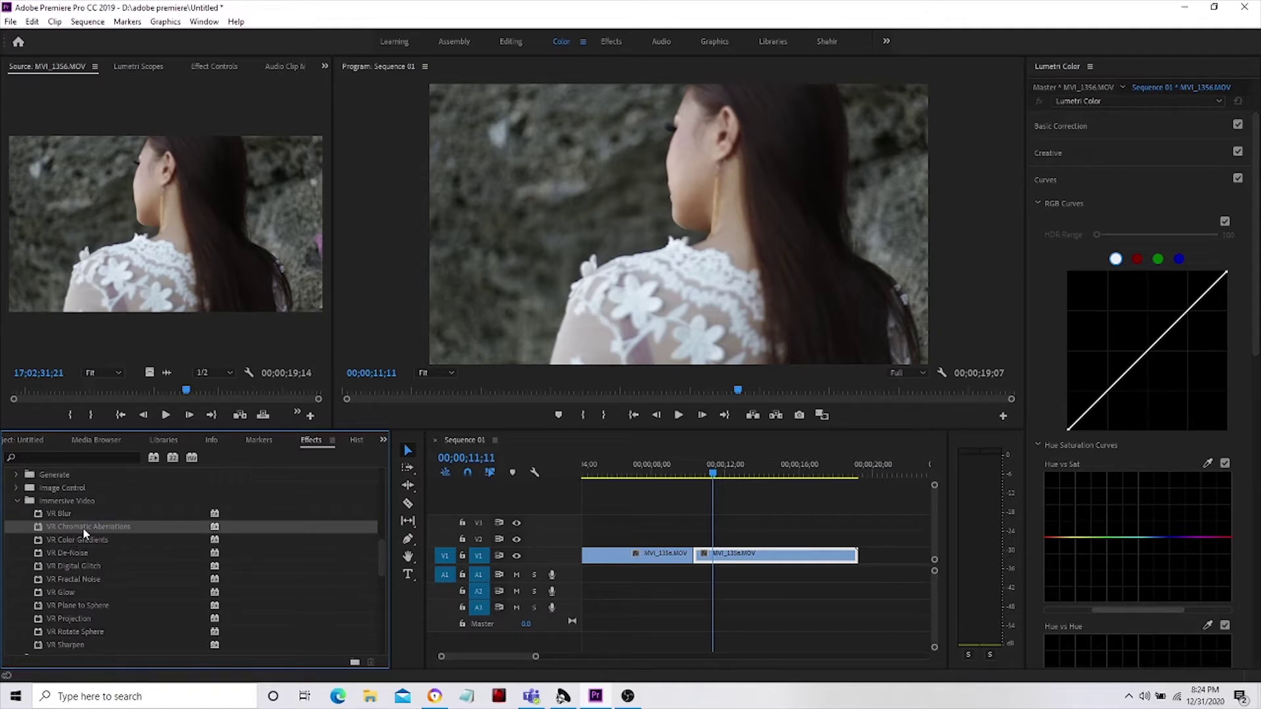
pyautogui.moveTo(81, 528); pyautogui.dragTo(756, 558)
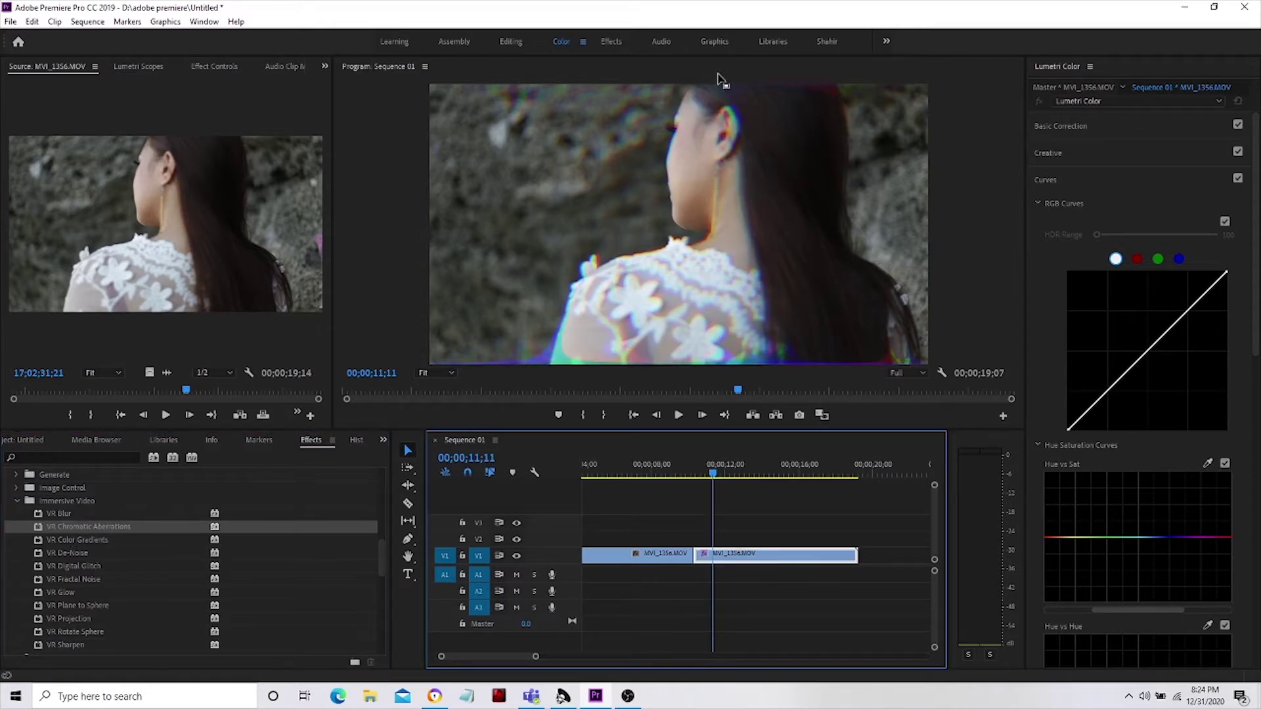
# Step: At 00;00;15;04, set the effect's red aberration to -17, green to -8, blue to 29 and Falloff Distance to 40
pyautogui.moveTo(713, 474); pyautogui.dragTo(784, 484)
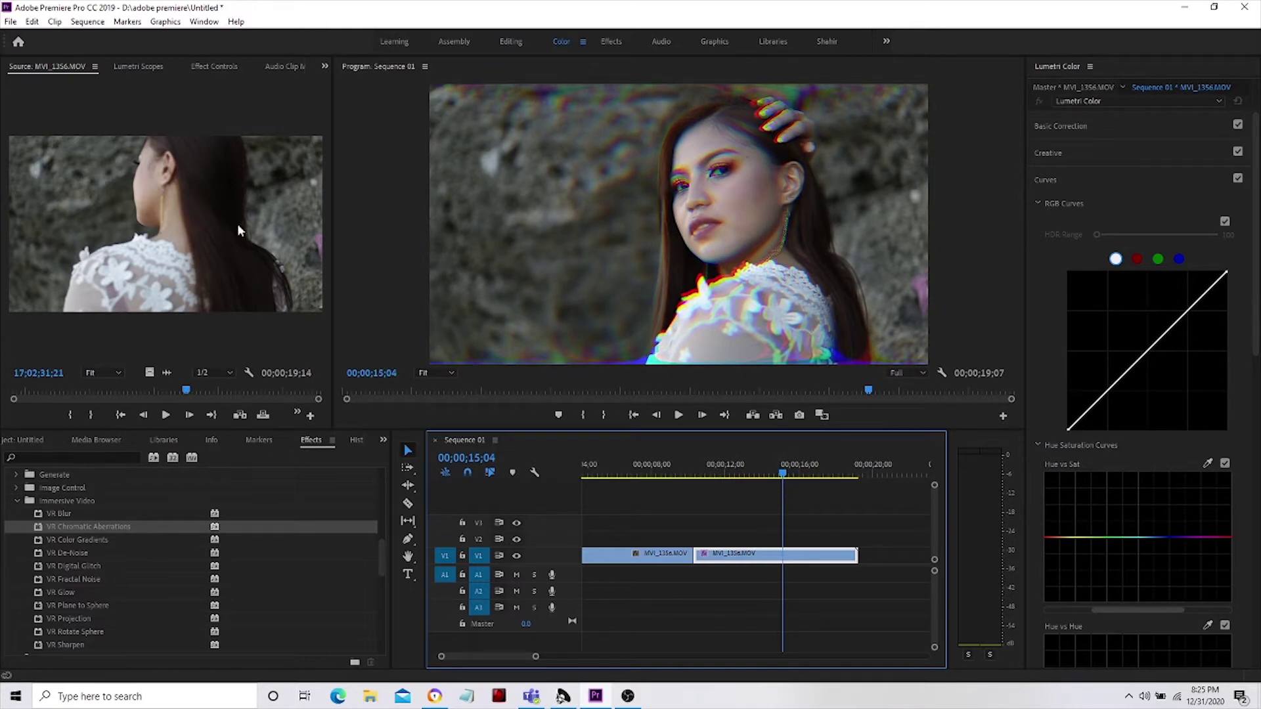
pyautogui.click(205, 66)
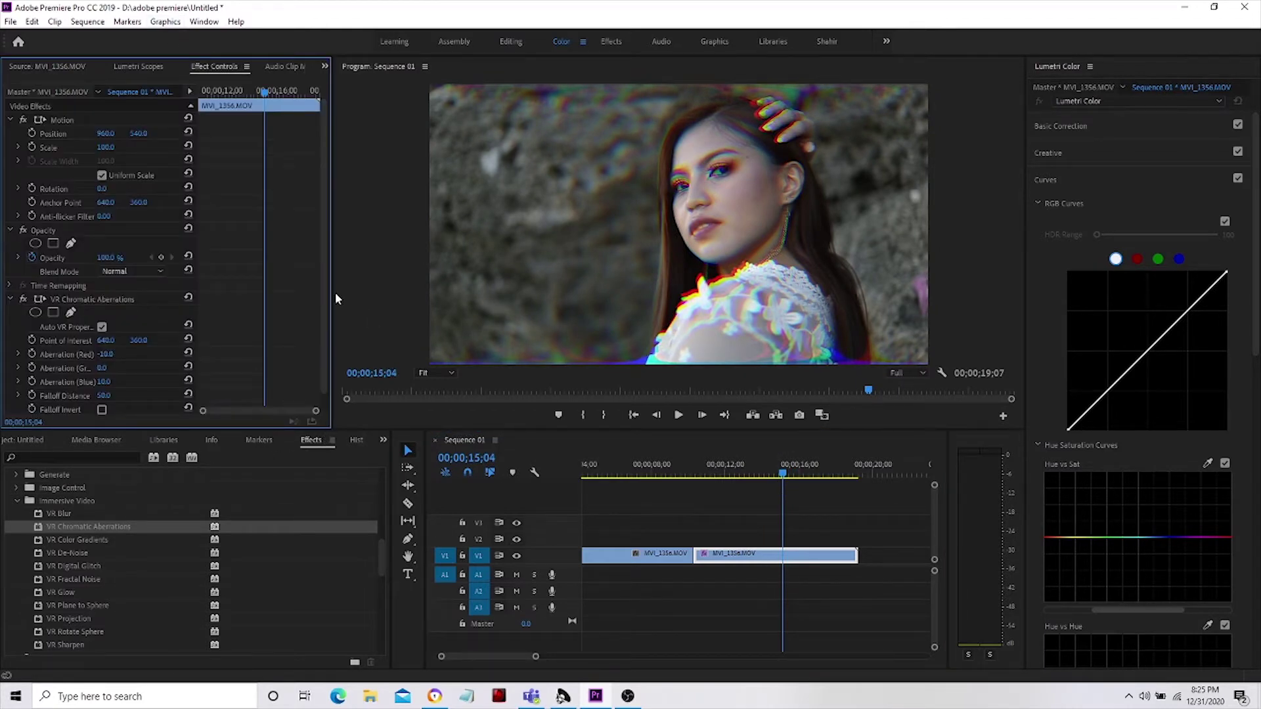
pyautogui.scroll(-1, 326, 289)
pyautogui.moveTo(109, 367)
pyautogui.mouseDown()
pyautogui.moveTo(168, 369)
pyautogui.moveTo(121, 374)
pyautogui.moveTo(136, 375)
pyautogui.moveTo(106, 364)
pyautogui.moveTo(140, 343)
pyautogui.moveTo(121, 349)
pyautogui.mouseUp()
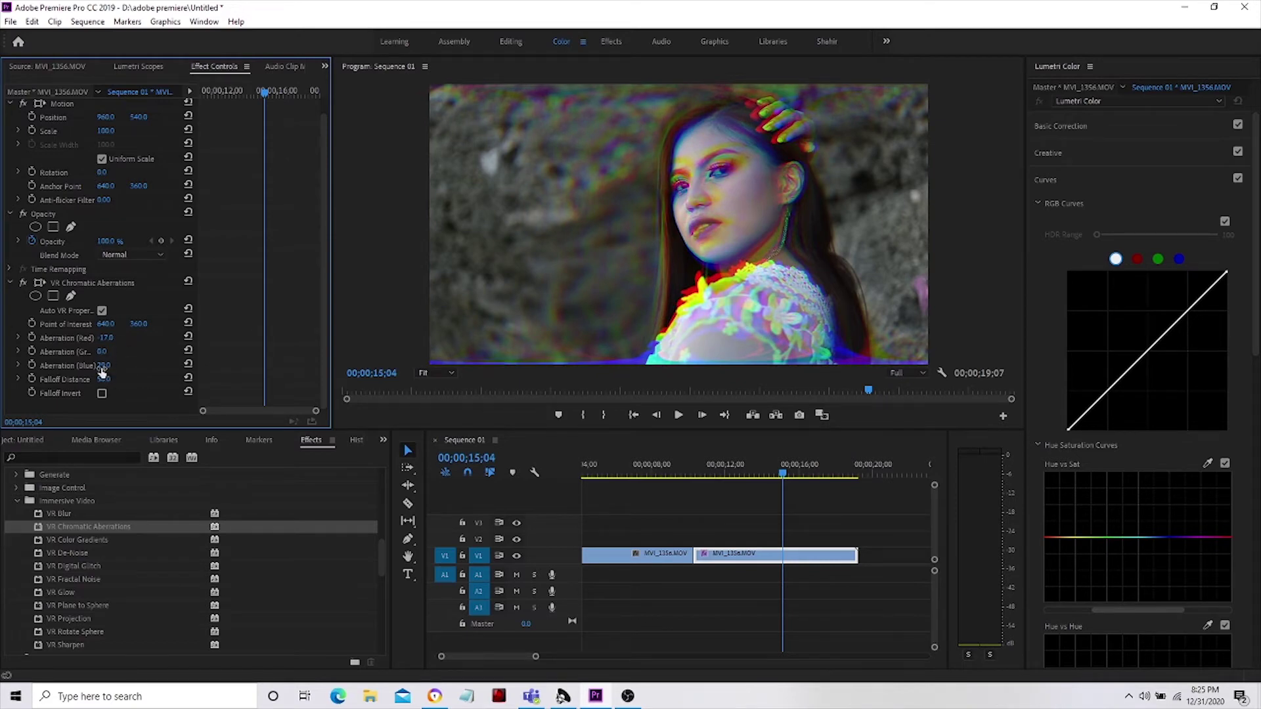
pyautogui.moveTo(101, 355); pyautogui.dragTo(170, 363)
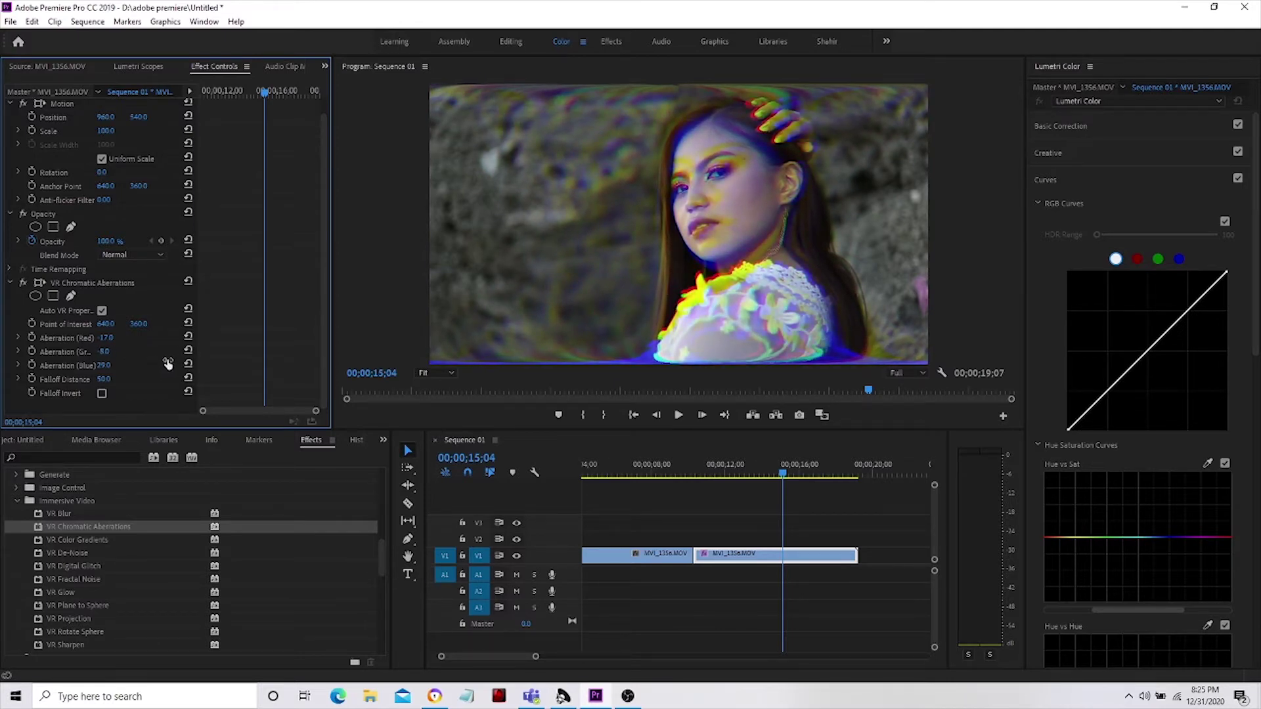
pyautogui.moveTo(104, 379)
pyautogui.mouseDown()
pyautogui.moveTo(66, 379)
pyautogui.moveTo(144, 379)
pyautogui.moveTo(107, 376)
pyautogui.mouseUp()
# Step: Play the sequence across the cut to compare the plain clip with the part carrying the chromatic aberration
pyautogui.click(681, 471)
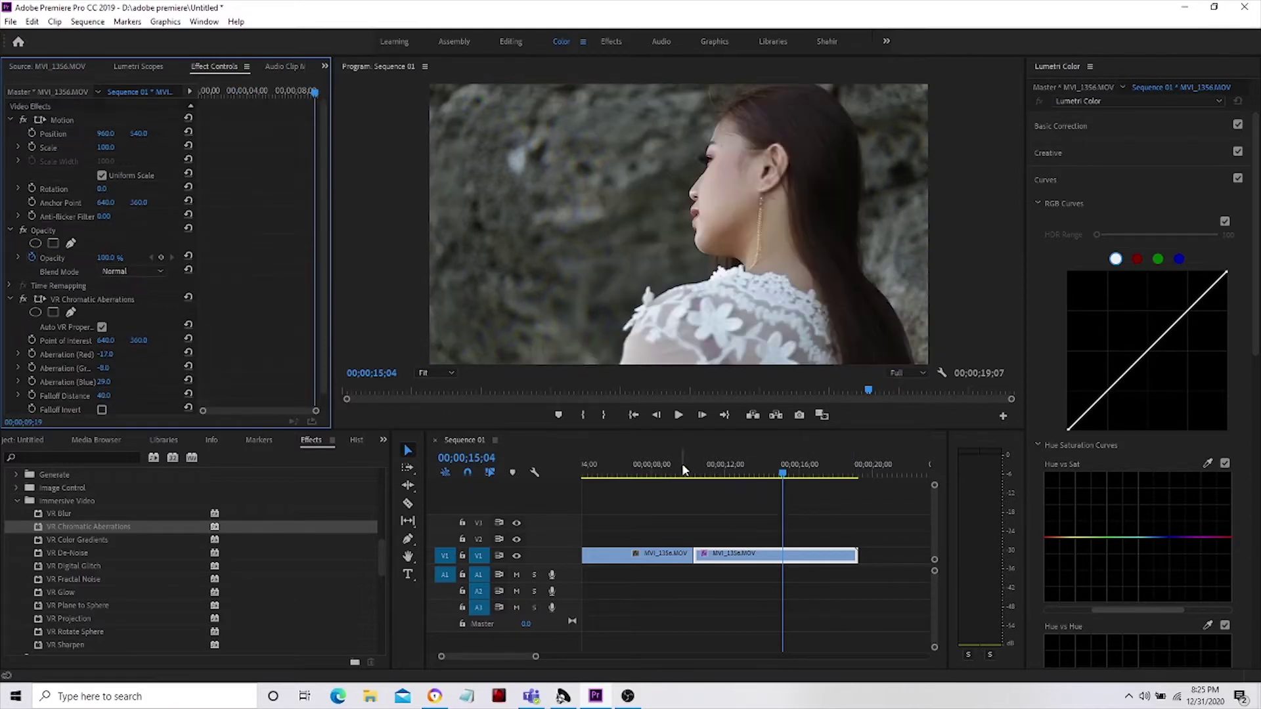
pyautogui.press('space')
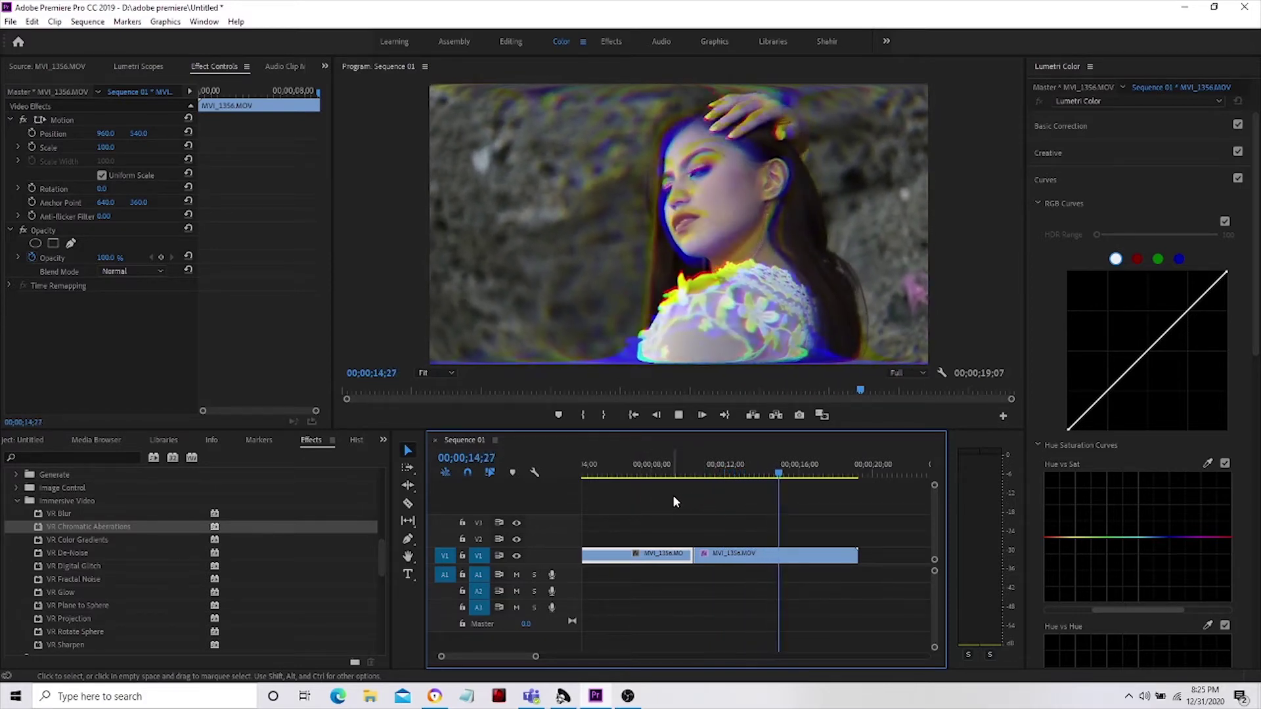
pyautogui.press('space')
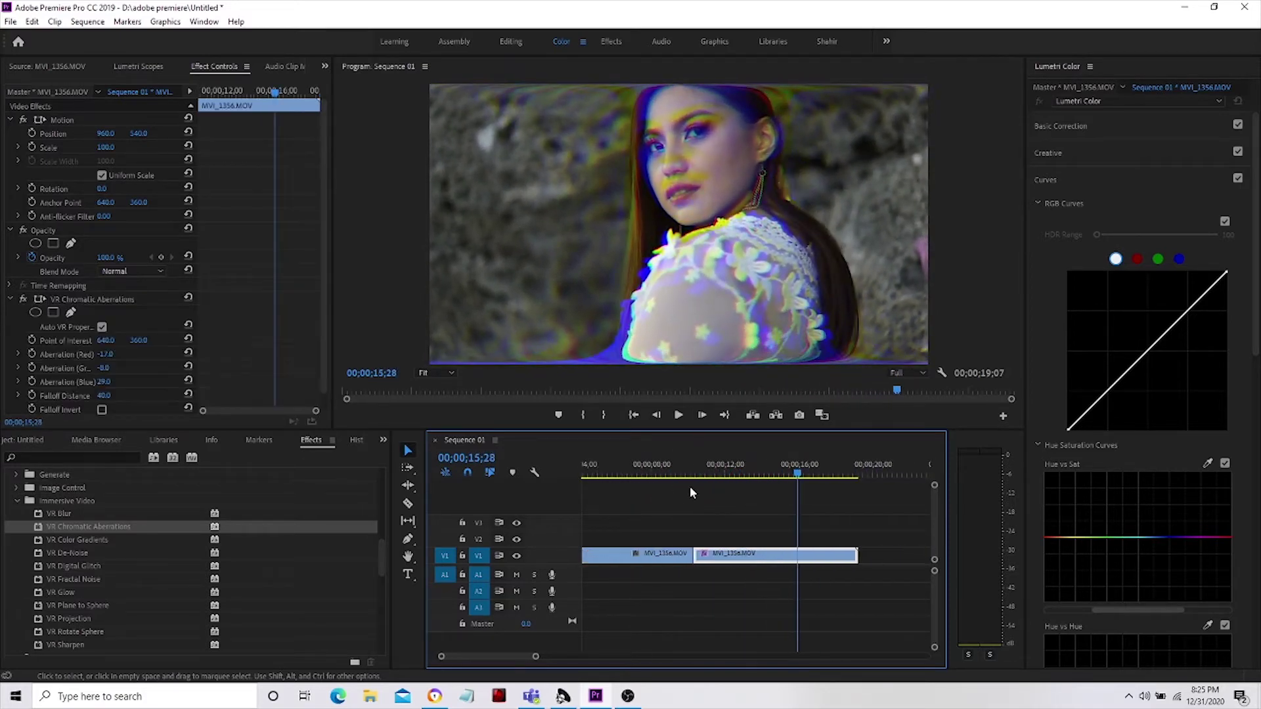
pyautogui.click(689, 468)
pyautogui.press('\\')
pyautogui.press('\\')
pyautogui.scroll(2, 673, 486)
pyautogui.scroll(-5, 689, 513)
pyautogui.scroll(1, 703, 537)
pyautogui.scroll(3, 703, 544)
pyautogui.press('space')
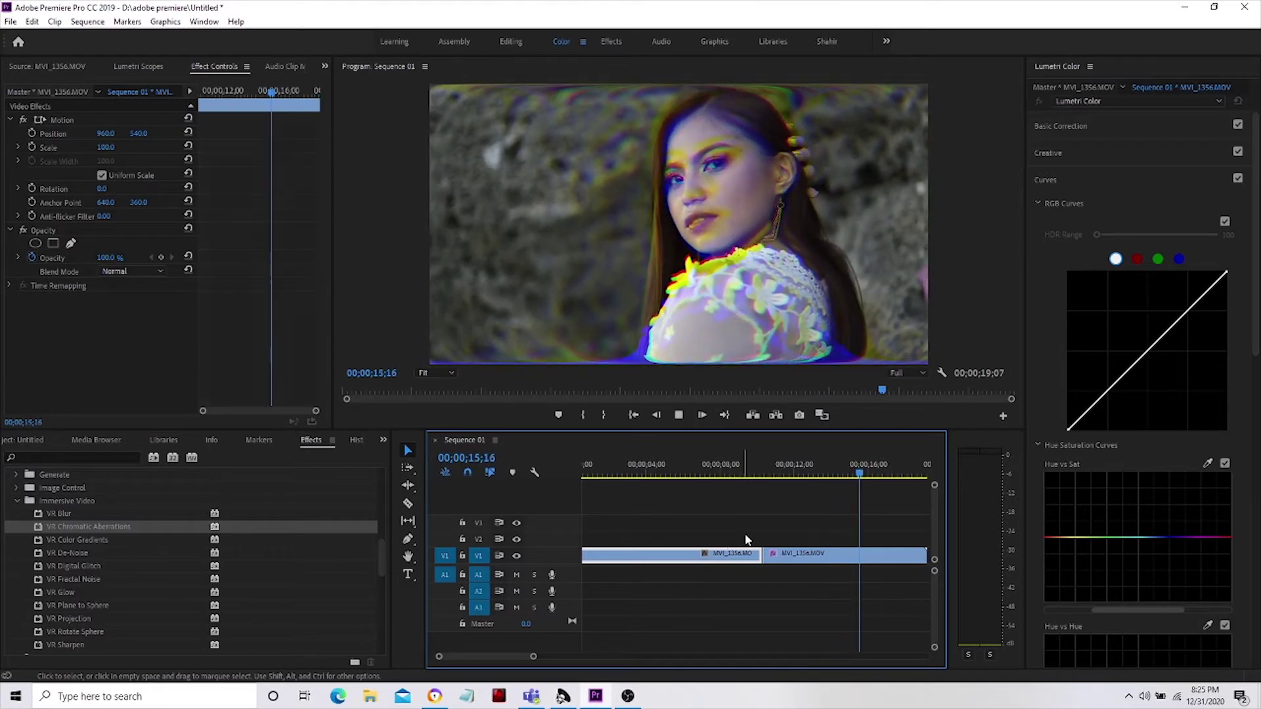
pyautogui.press('space')
pyautogui.scroll(-2, 761, 529)
pyautogui.click(661, 467)
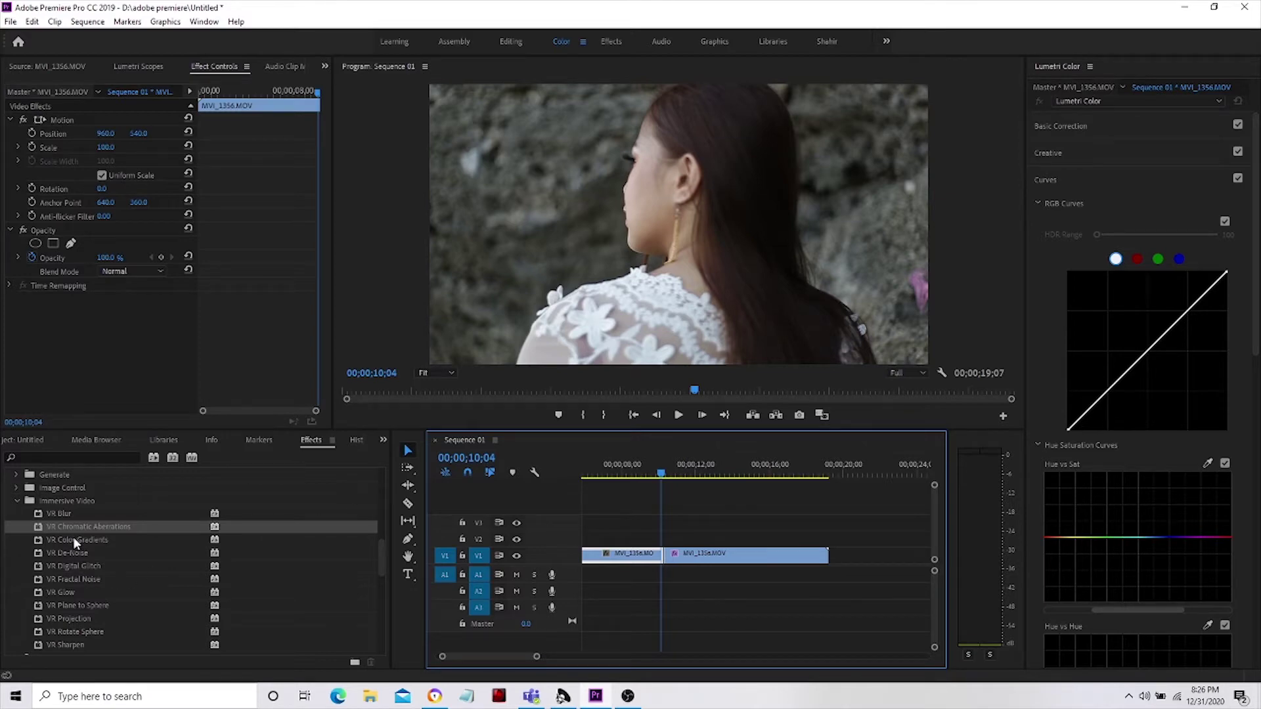
# Step: Add only the video of MVI_1439.MOV on track V1 directly after the last MVI_1356.MOV clip
pyautogui.scroll(-1, 574, 592)
pyautogui.scroll(3, 681, 573)
pyautogui.scroll(-3, 752, 568)
pyautogui.scroll(2, 306, 602)
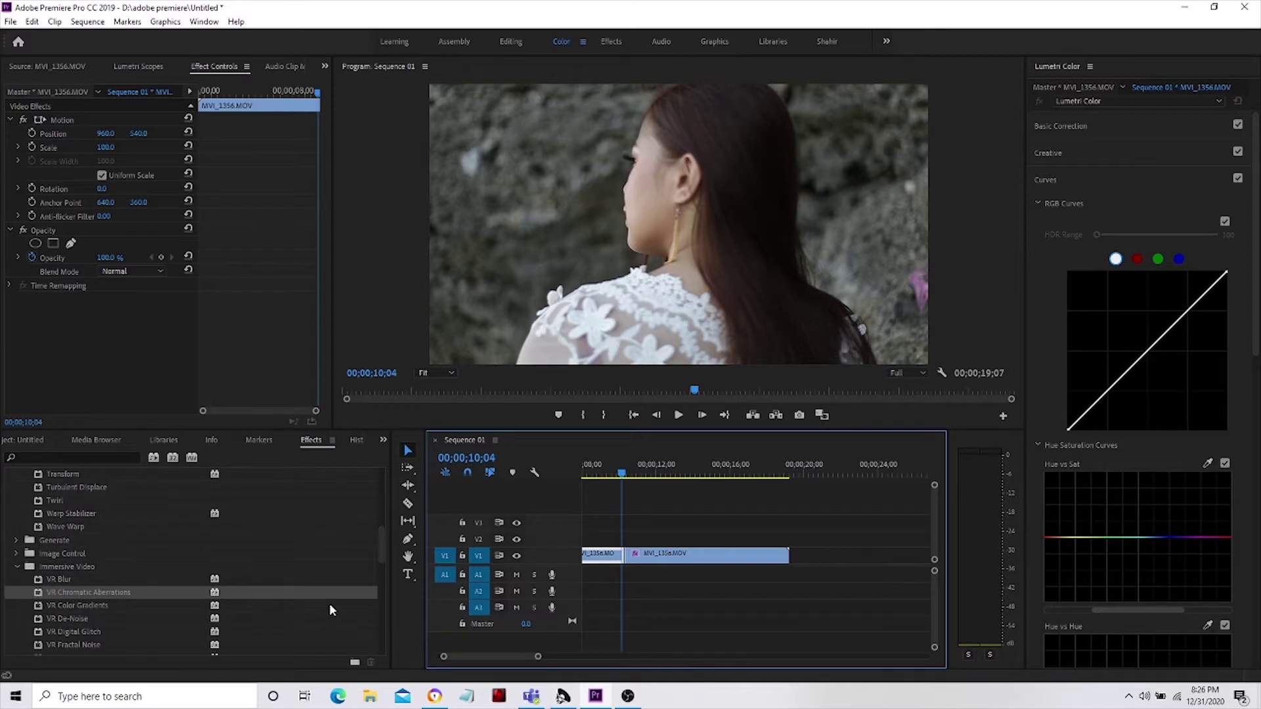
pyautogui.click(26, 440)
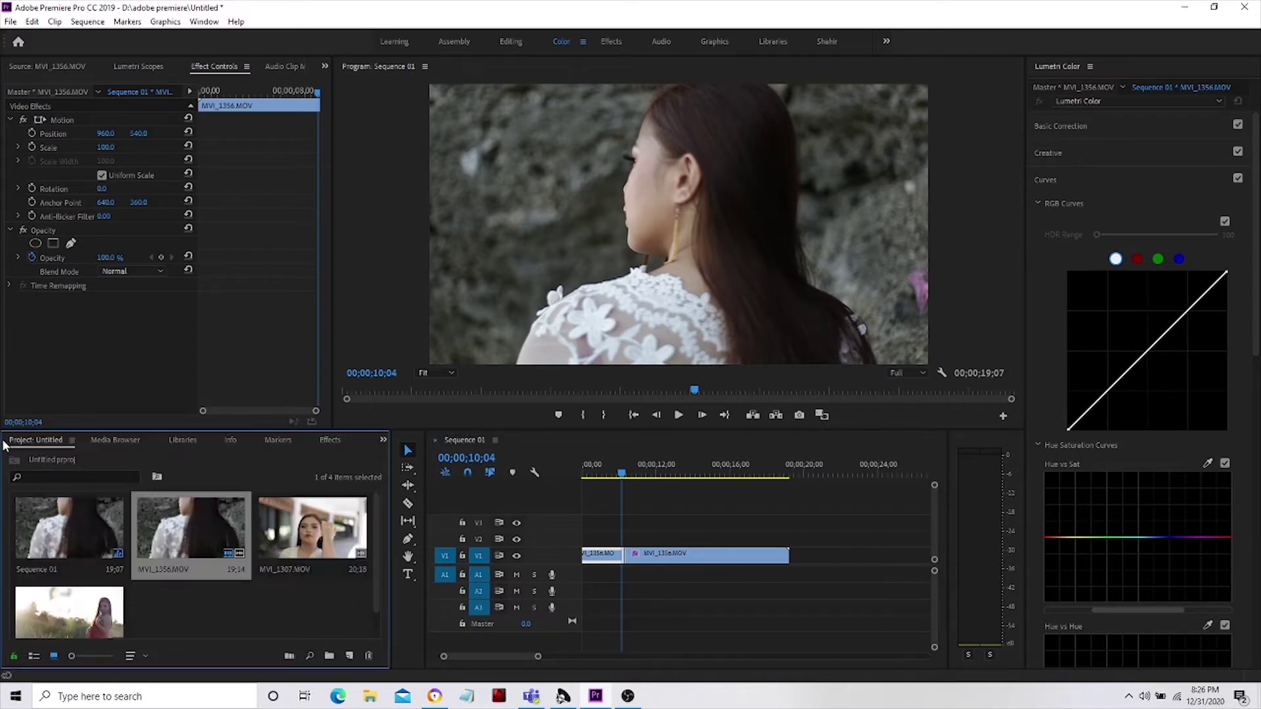
pyautogui.click(90, 618)
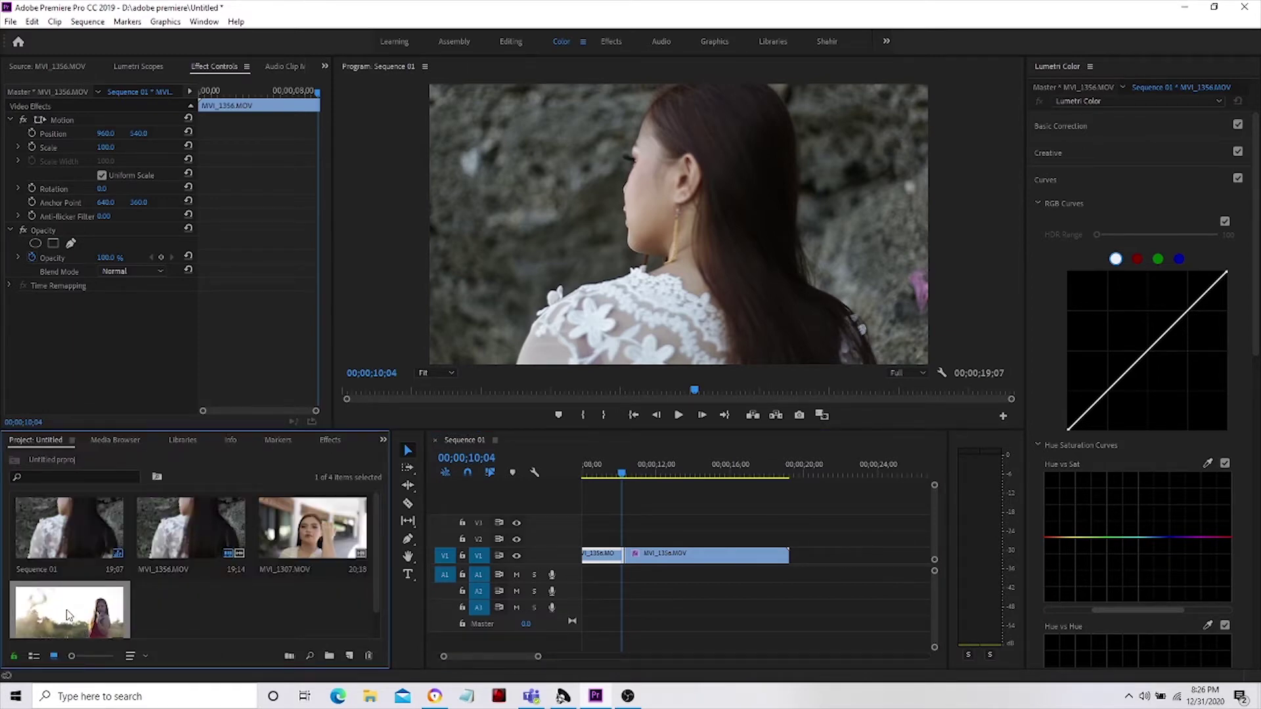
pyautogui.doubleClick(66, 610)
pyautogui.moveTo(152, 372); pyautogui.dragTo(764, 566)
# Step: Play back the chromatic aberration clip and move the playhead to the start of the MVI_1439.MOV clip at 00;00;19;11
pyautogui.scroll(2, 696, 478)
pyautogui.press('space')
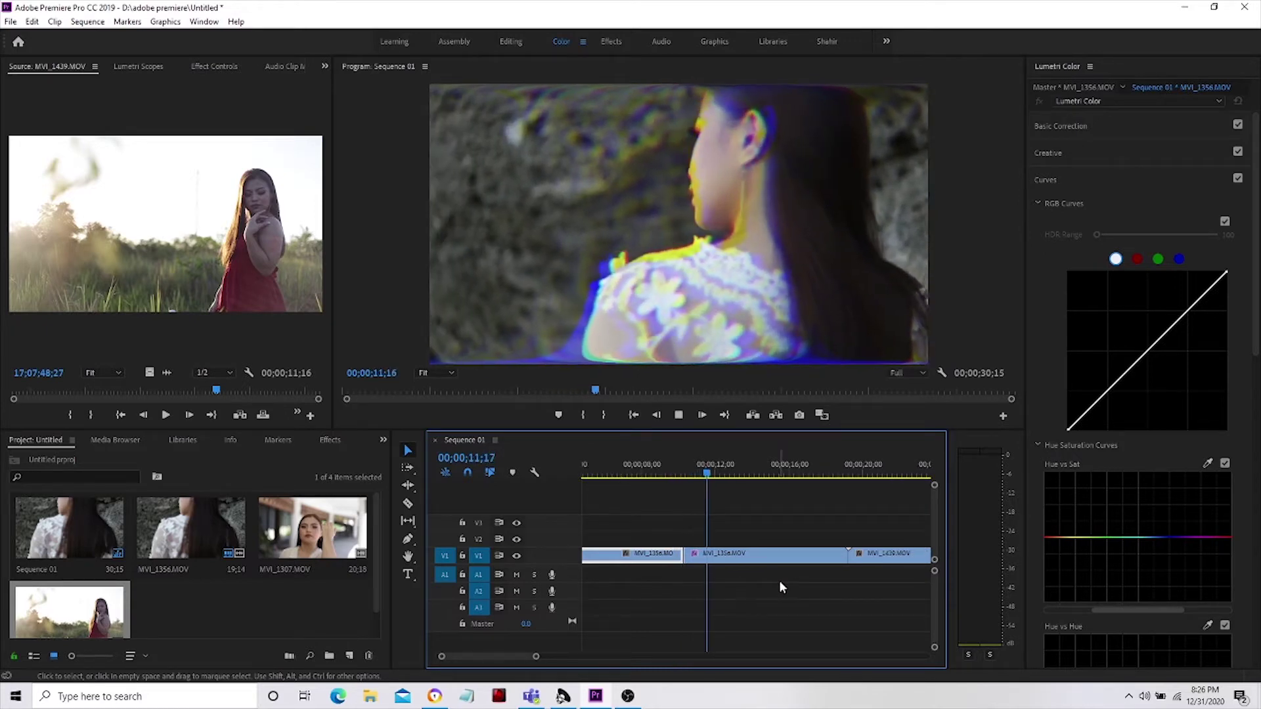
pyautogui.press('space')
pyautogui.moveTo(728, 474); pyautogui.dragTo(816, 494)
pyautogui.scroll(-3, 741, 585)
pyautogui.moveTo(732, 474); pyautogui.dragTo(752, 479)
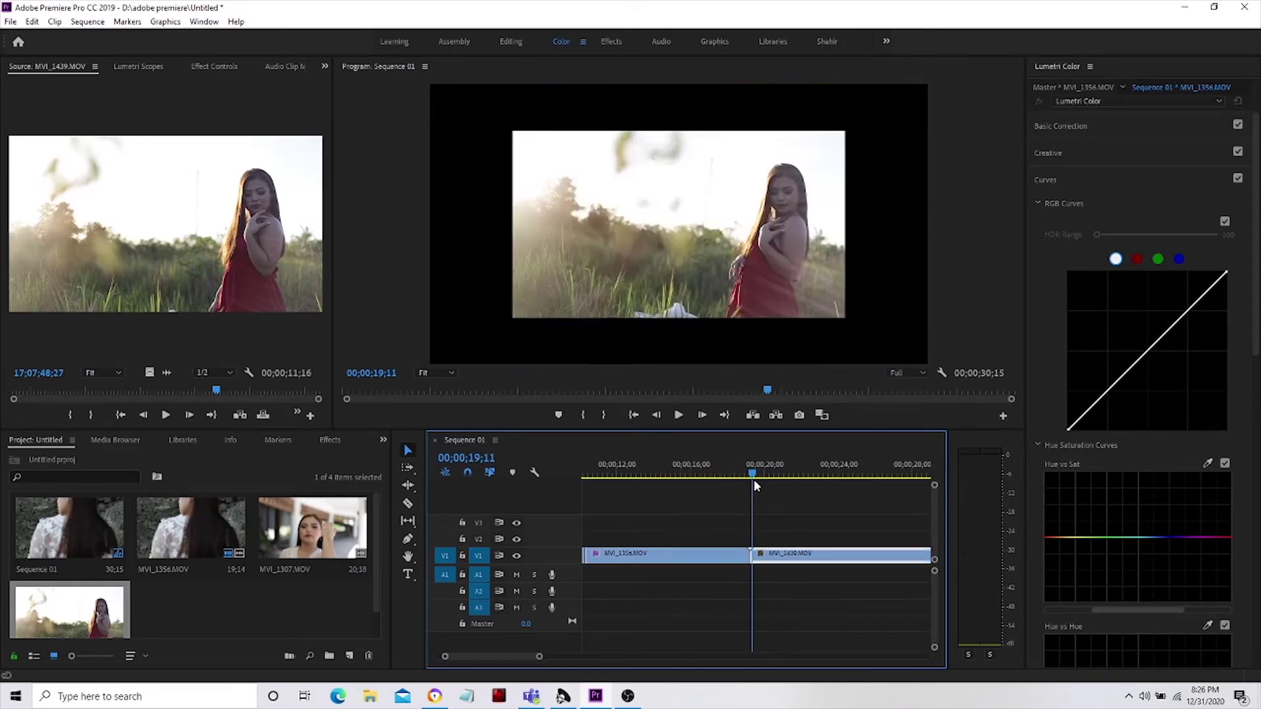
# Step: Scale the MVI_1439.MOV clip on track V1 to the frame size
pyautogui.rightClick(825, 564)
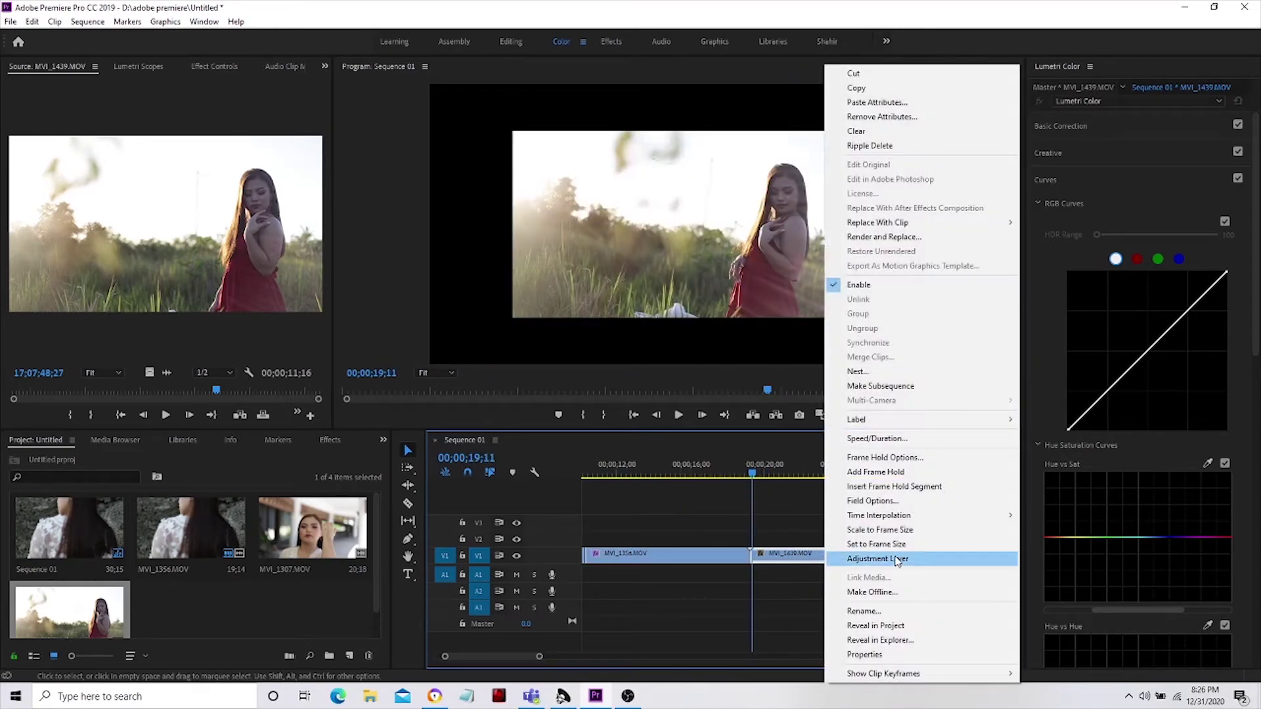
pyautogui.click(880, 529)
# Step: Split the last MVI_1356.MOV clip about ten frames before its end, at 00;00;18;26
pyautogui.moveTo(761, 470); pyautogui.dragTo(741, 491)
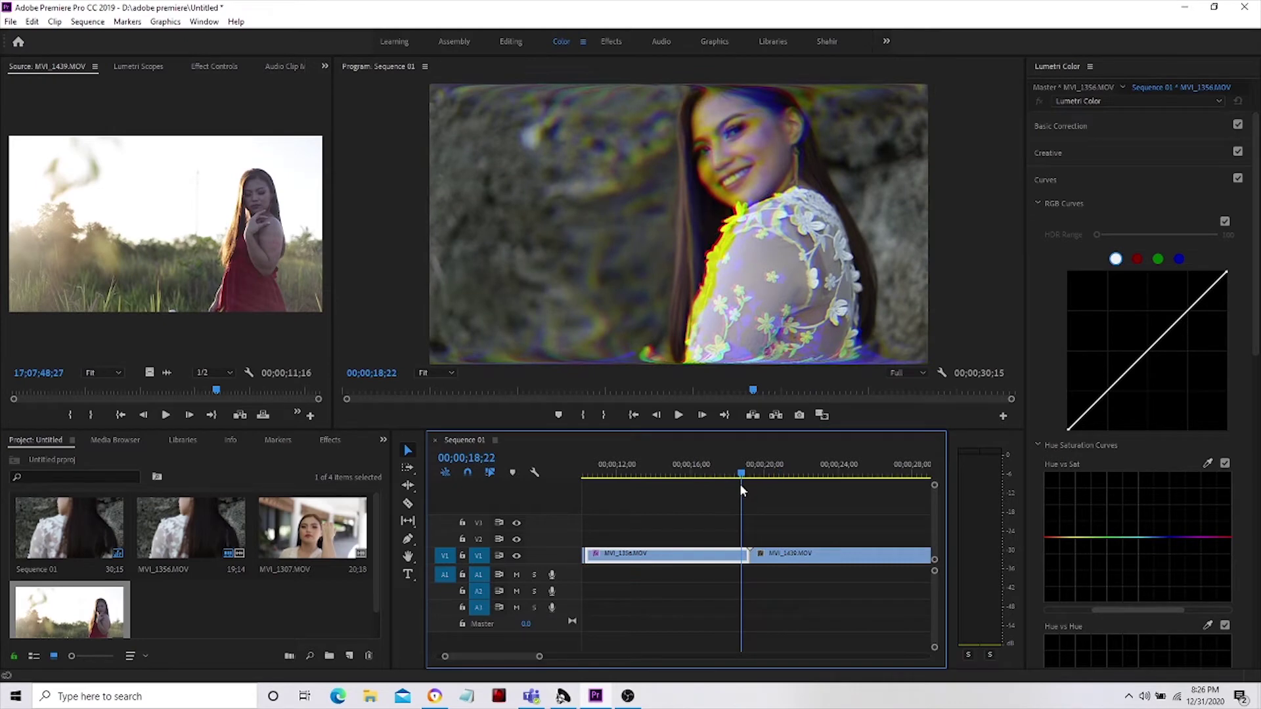
pyautogui.moveTo(750, 487)
pyautogui.mouseDown()
pyautogui.moveTo(766, 484)
pyautogui.moveTo(740, 485)
pyautogui.moveTo(782, 487)
pyautogui.moveTo(750, 482)
pyautogui.mouseUp()
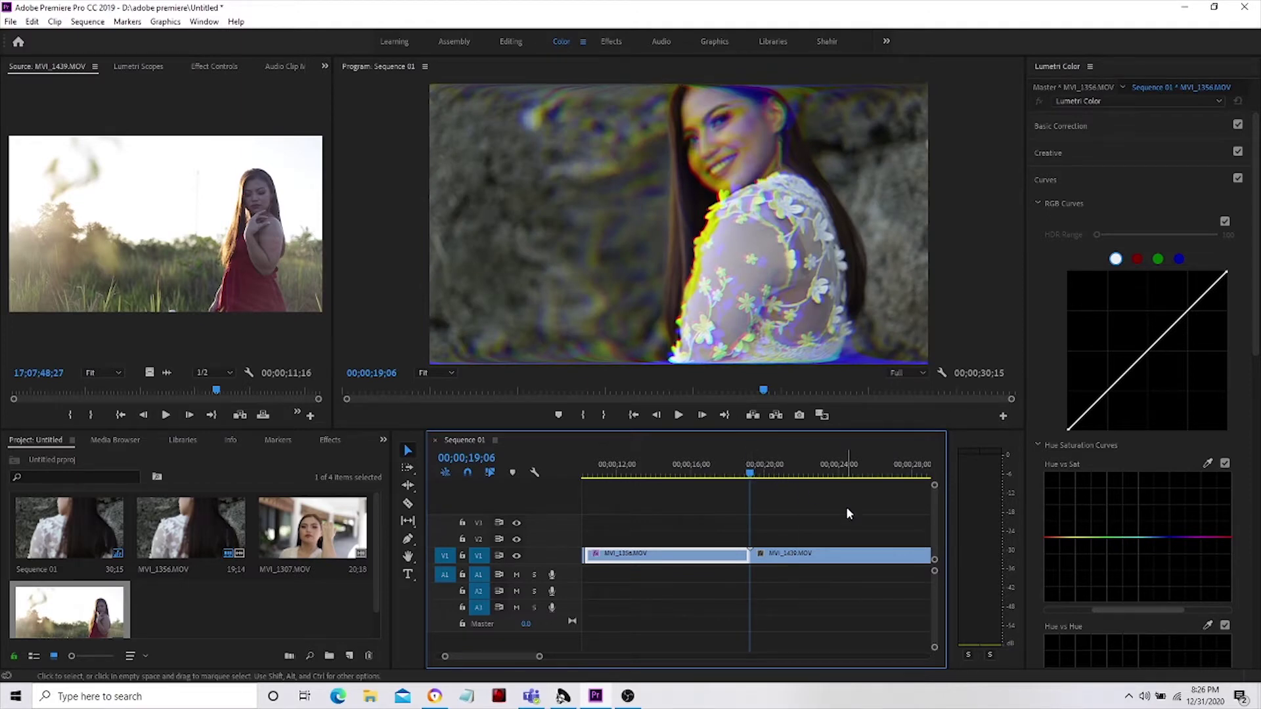
pyautogui.press('Left')
pyautogui.press('Left')
pyautogui.press('Left')
pyautogui.press('Left')
pyautogui.press('Left')
pyautogui.press('Left')
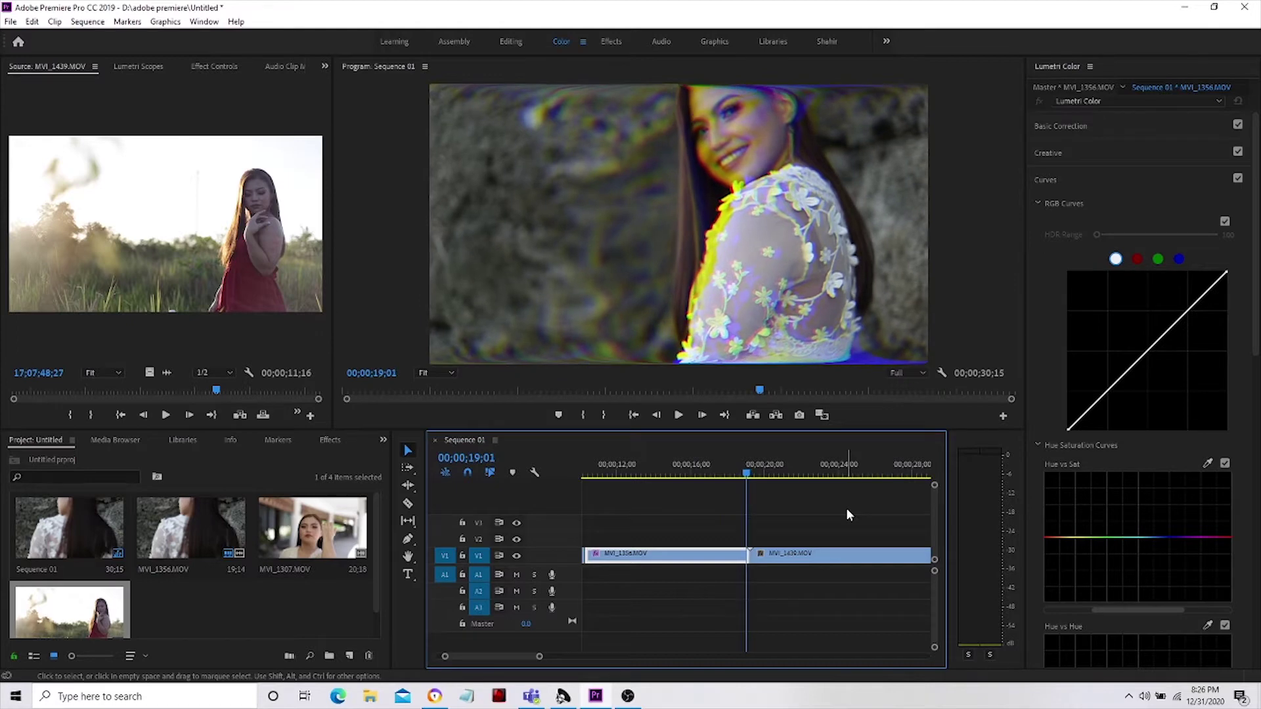
pyautogui.press('Left')
pyautogui.press('Left')
pyautogui.press('Left')
pyautogui.press('Left')
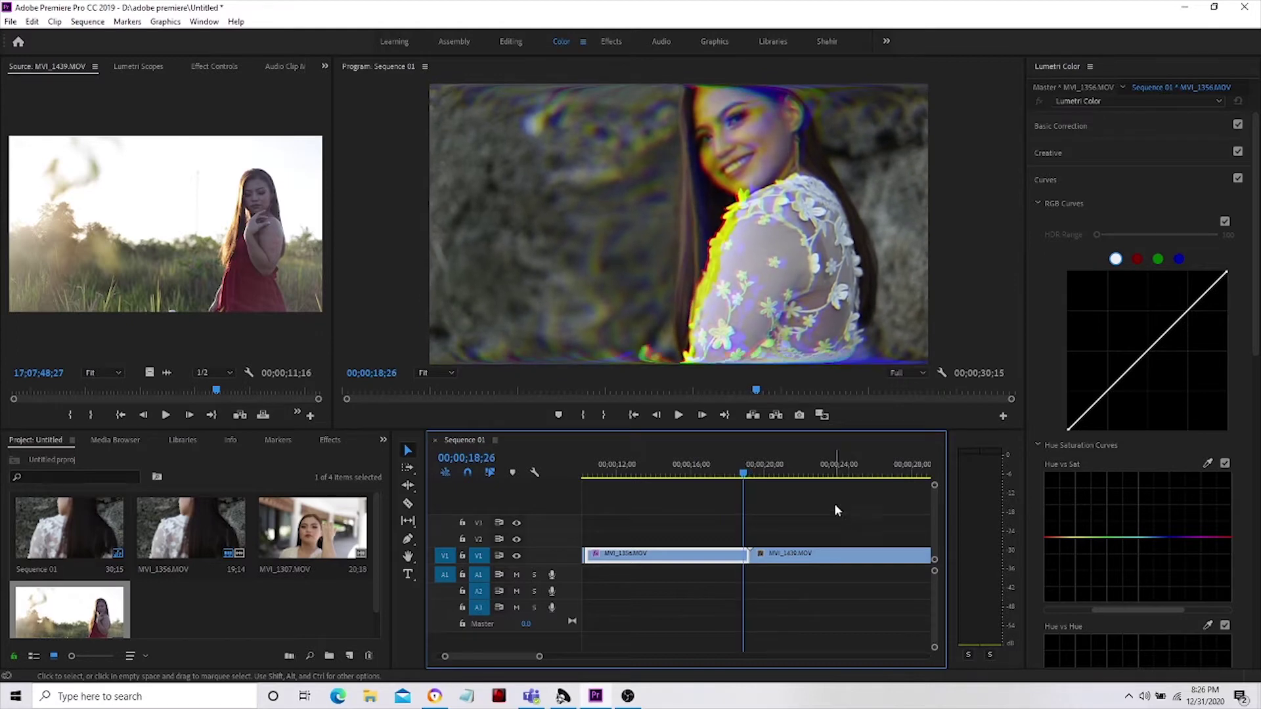
pyautogui.press('=')
pyautogui.press('=')
pyautogui.press('=')
pyautogui.press('=')
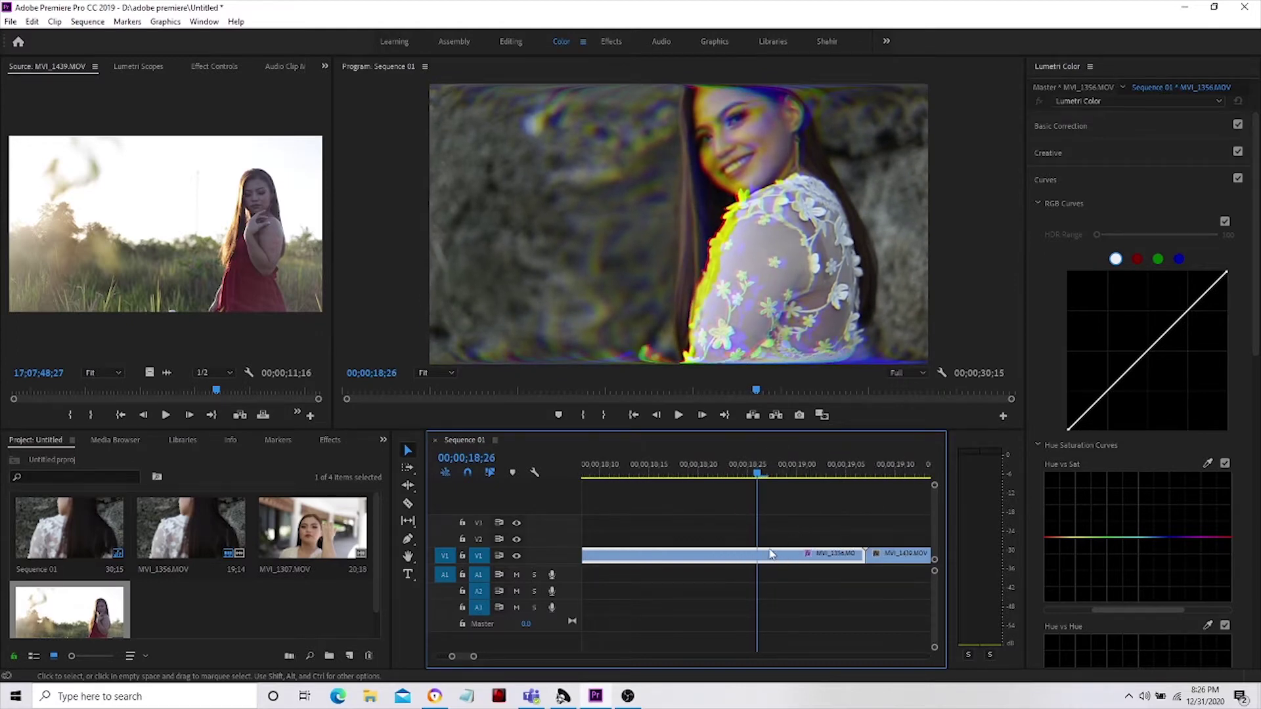
pyautogui.press('c')
pyautogui.click(758, 553)
pyautogui.scroll(-2, 788, 558)
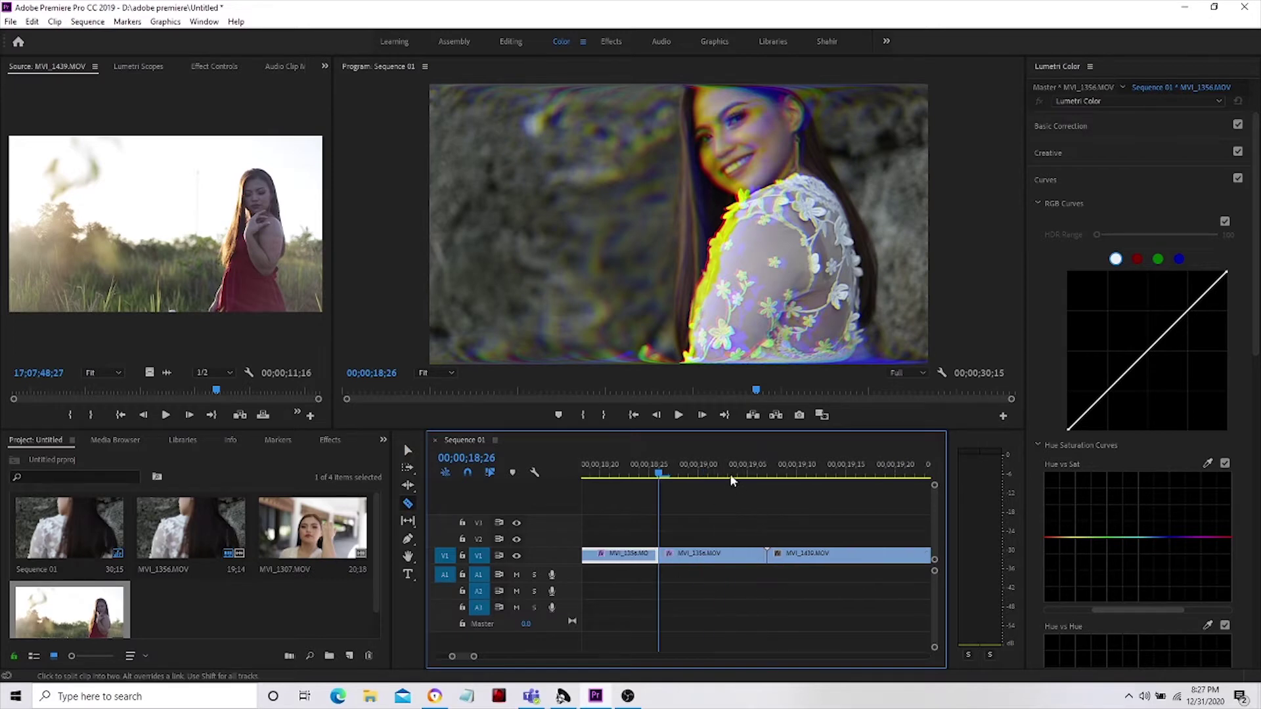
# Step: Split the MVI_1439.MOV clip about ten frames after its start at 00;00;19;07
pyautogui.moveTo(660, 482); pyautogui.dragTo(768, 491)
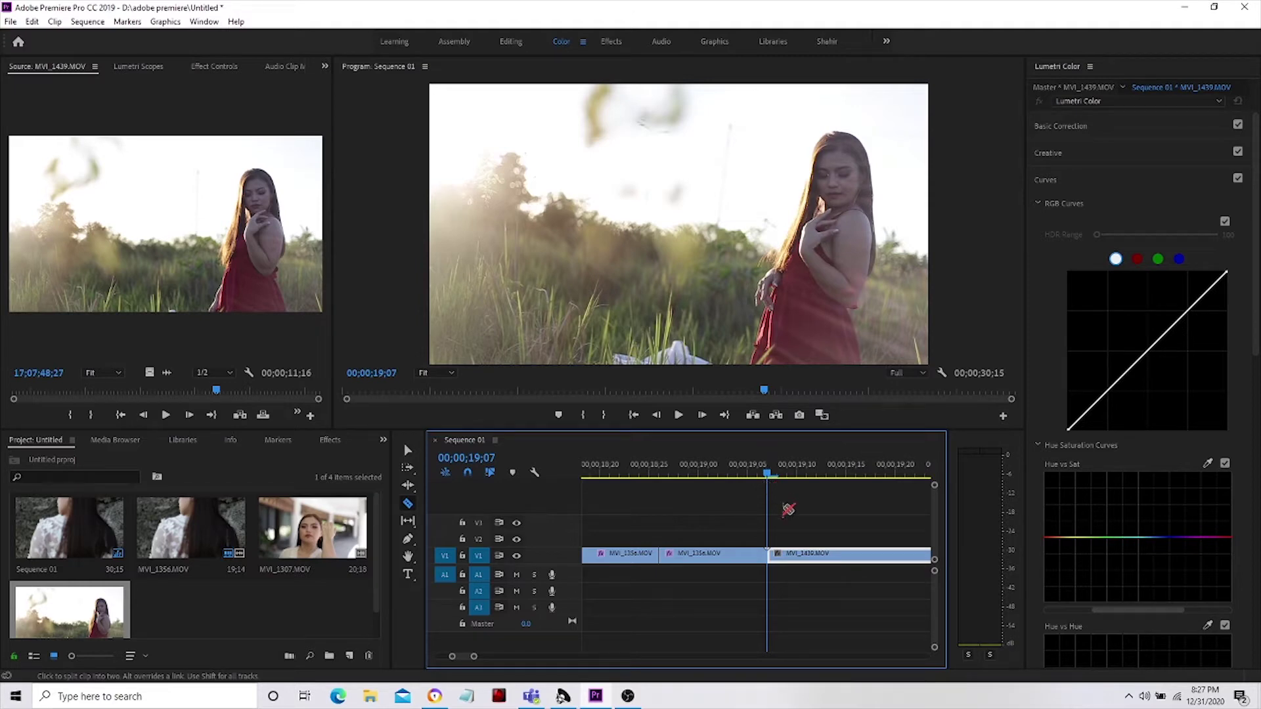
pyautogui.press('space')
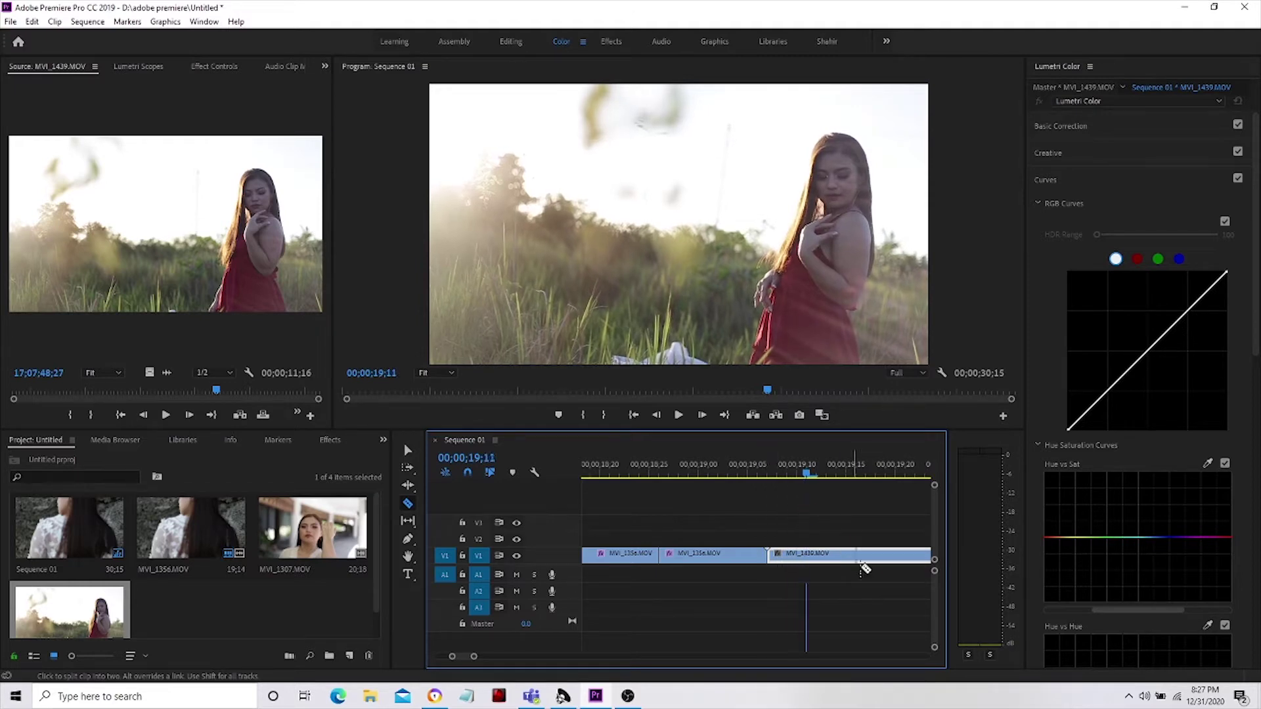
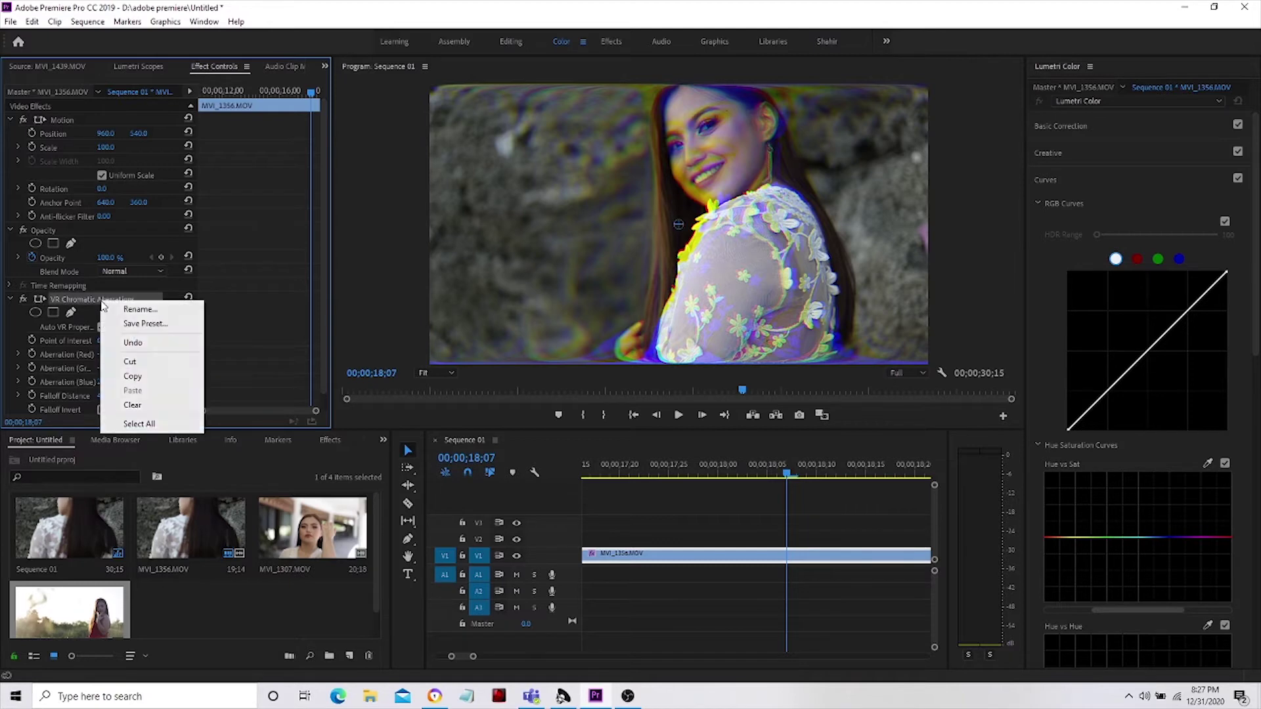
# Step: Remove the VR Chromatic Aberrations effect from the long MVI_1356.MOV clip before the 00;00;18;26 cut
pyautogui.click(141, 407)
pyautogui.scroll(-3, 665, 582)
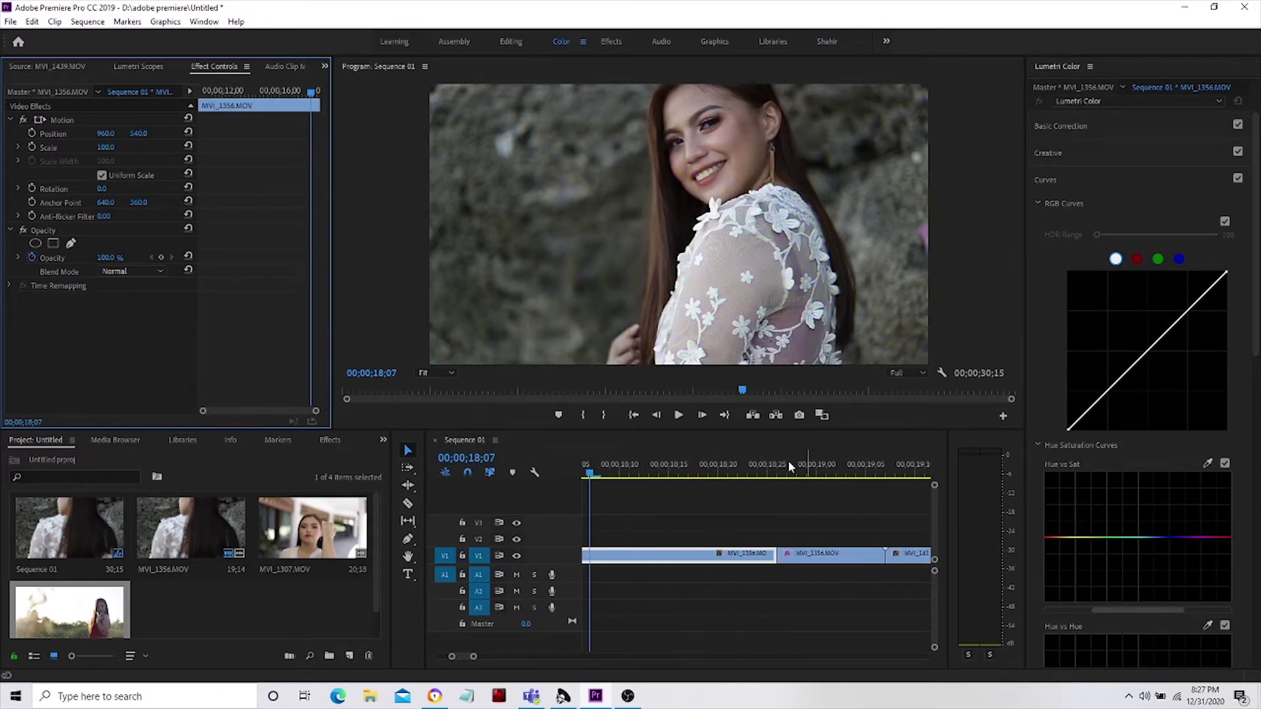
pyautogui.click(756, 474)
pyautogui.press('-')
pyautogui.press('-')
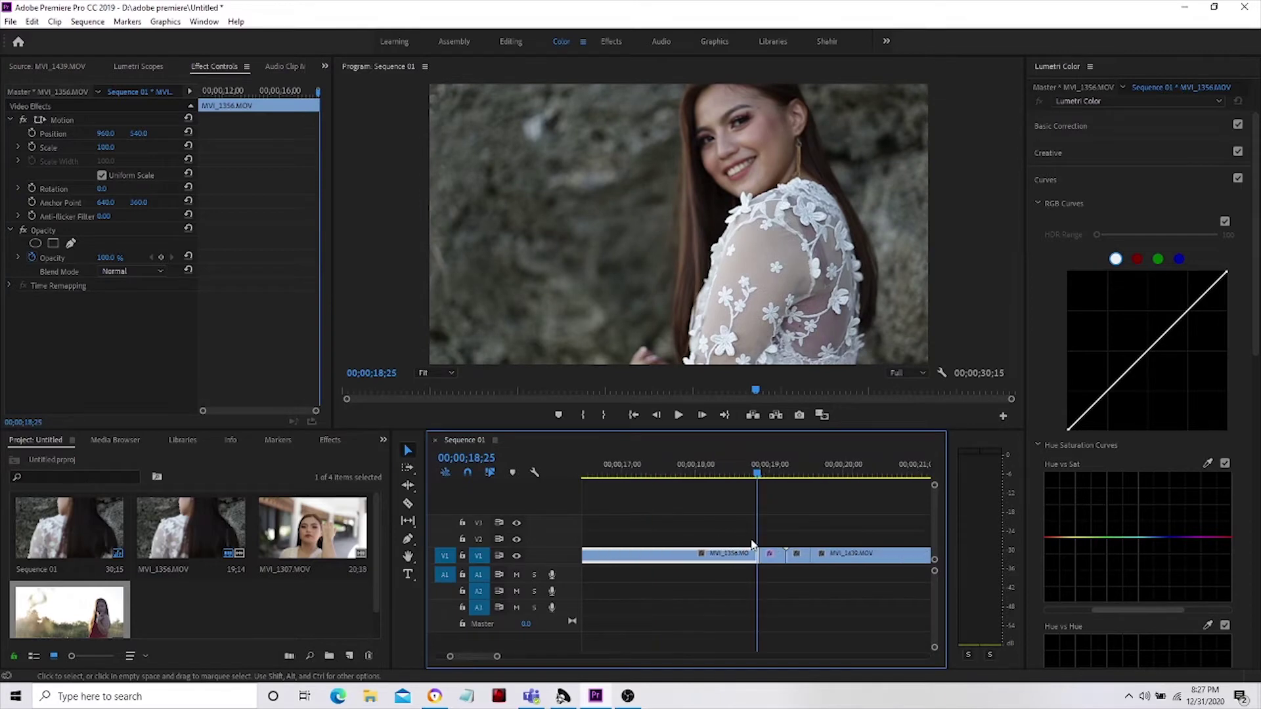
# Step: Remove the VR Chromatic Aberrations effect from the short MVI_1356.MOV piece just before the MVI_1439.MOV footage
pyautogui.moveTo(707, 472)
pyautogui.mouseDown()
pyautogui.moveTo(738, 474)
pyautogui.moveTo(724, 474)
pyautogui.mouseUp()
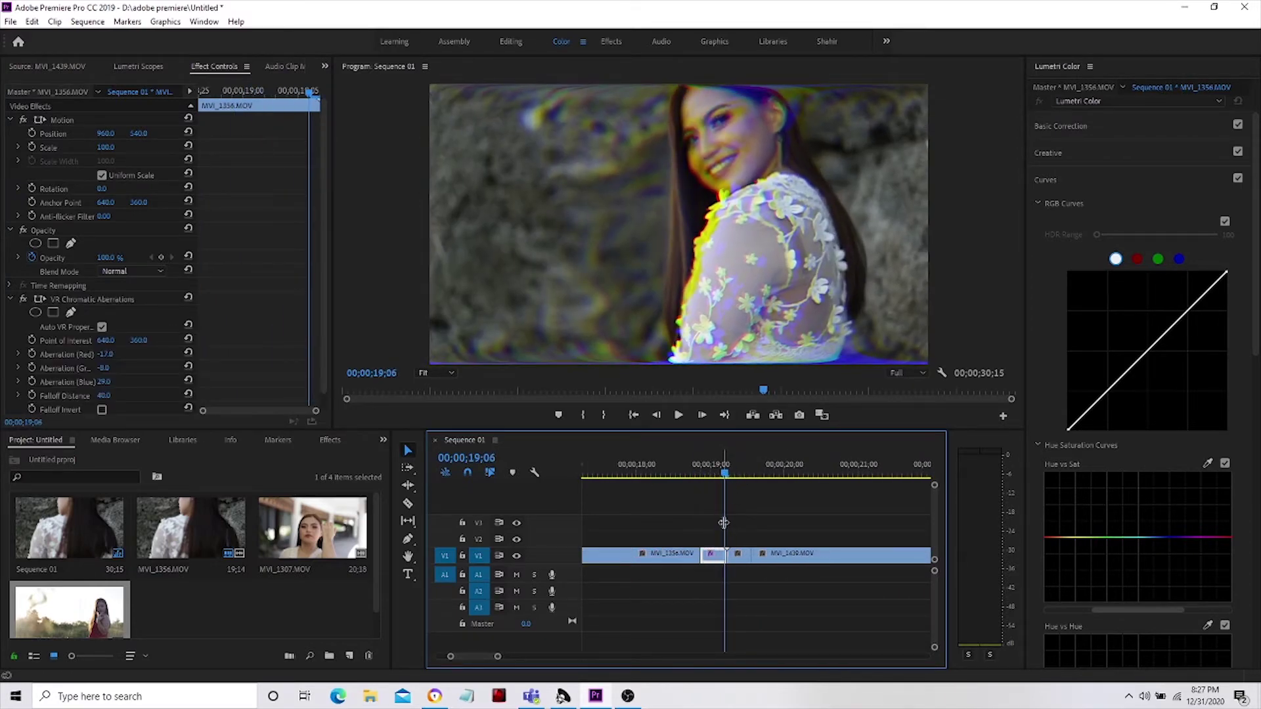
pyautogui.press('=')
pyautogui.press('=')
pyautogui.rightClick(717, 560)
pyautogui.press('Escape')
pyautogui.rightClick(76, 304)
pyautogui.click(88, 405)
# Step: Apply a fresh VR Chromatic Aberrations effect from Immersive Video to the short MVI_1356.MOV piece
pyautogui.moveTo(756, 473)
pyautogui.mouseDown()
pyautogui.moveTo(790, 471)
pyautogui.moveTo(746, 468)
pyautogui.mouseUp()
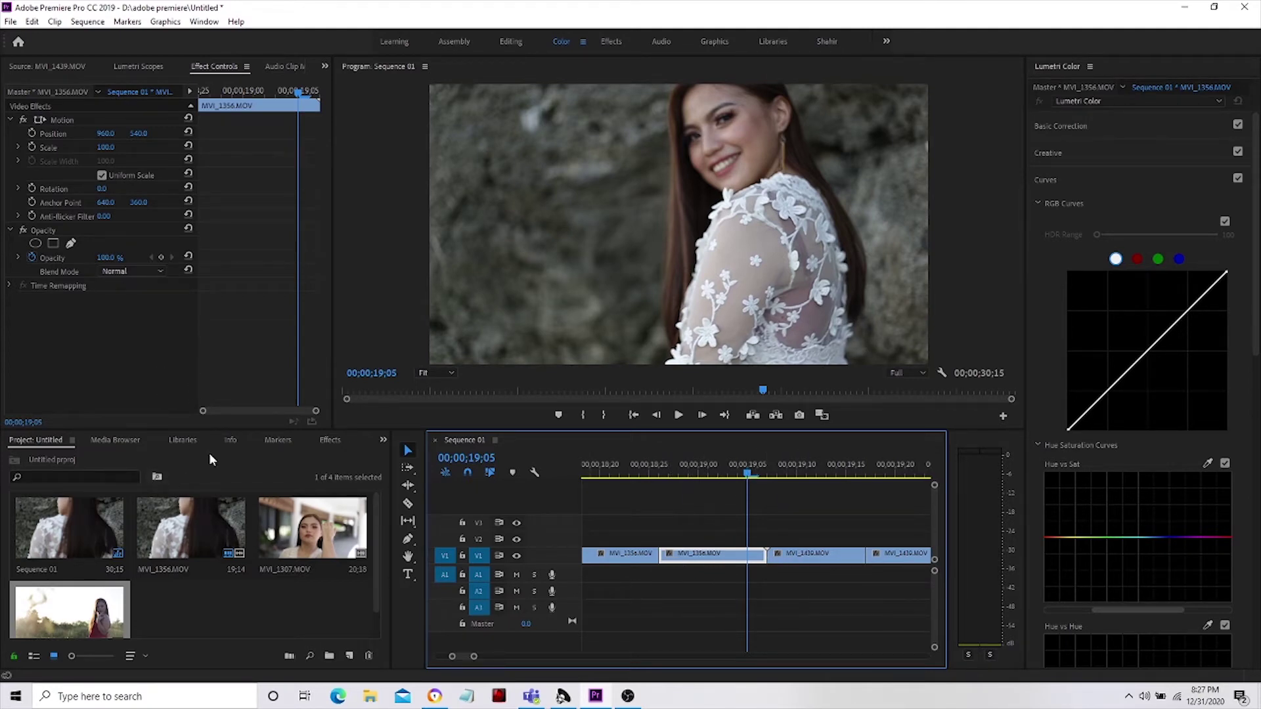
pyautogui.click(329, 440)
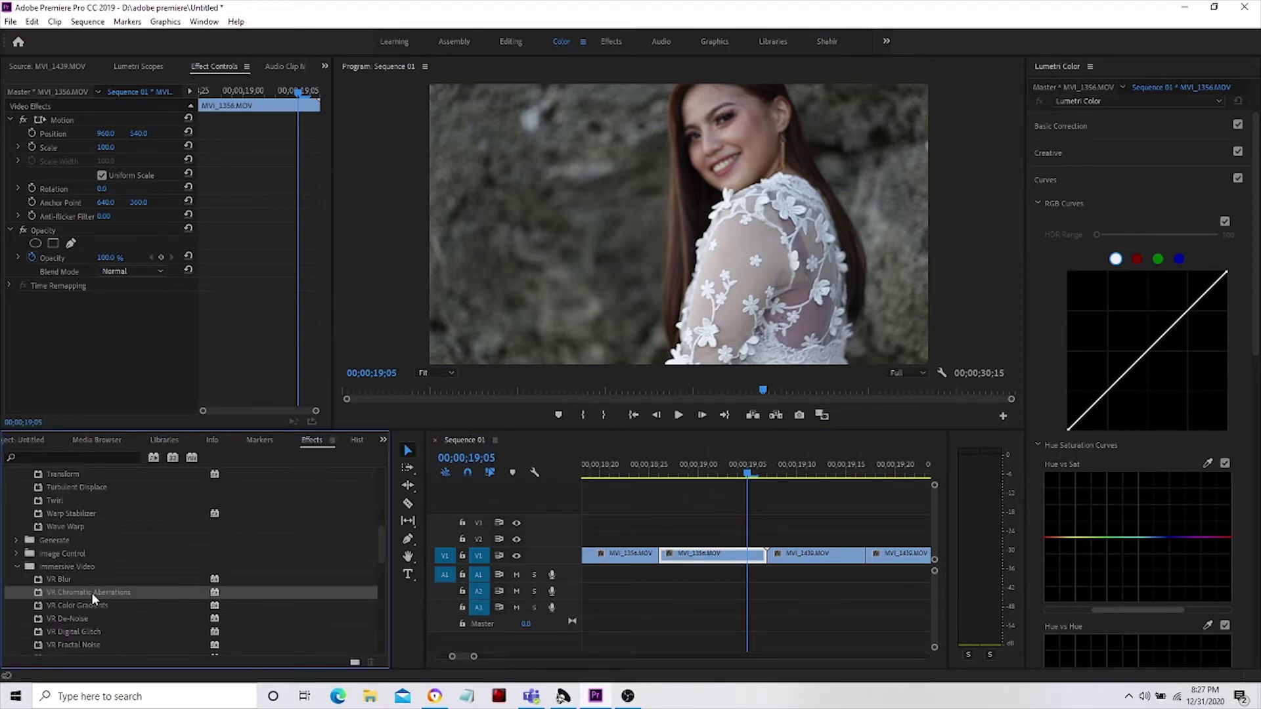
pyautogui.moveTo(76, 594); pyautogui.dragTo(686, 563)
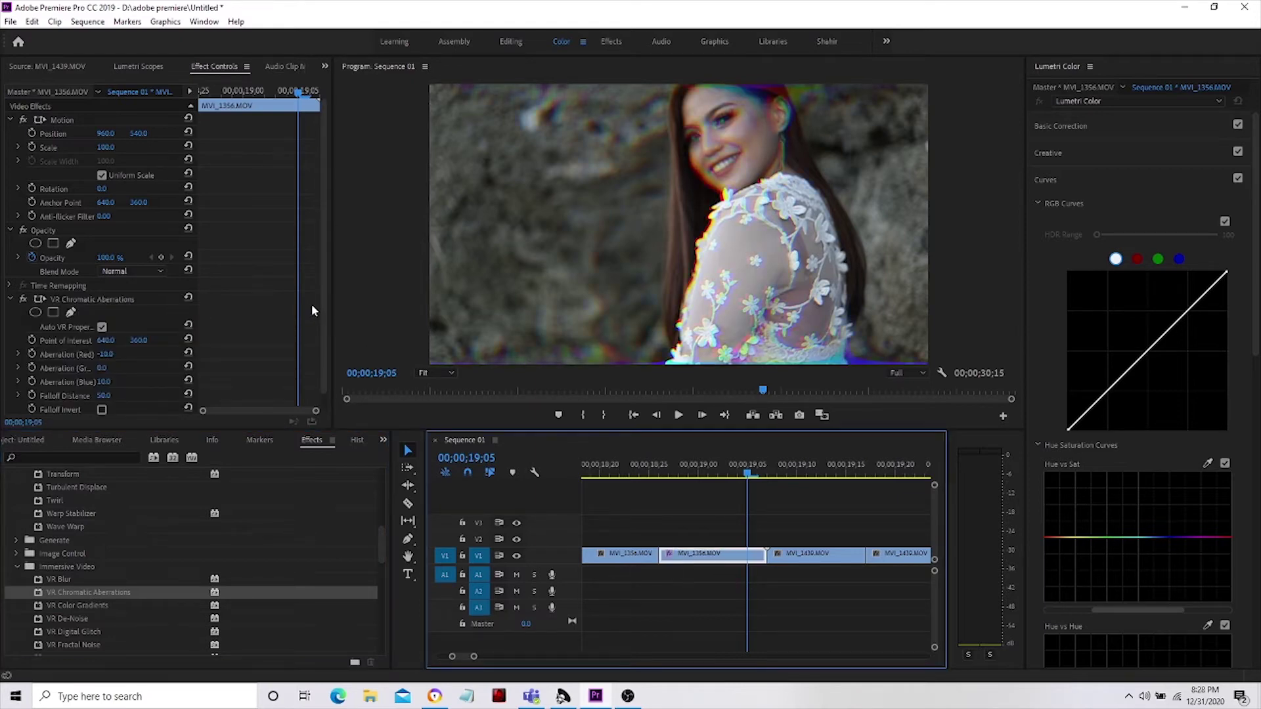
# Step: Switch the effect's Falloff Invert option on and back off to compare its influence
pyautogui.scroll(-1, 329, 313)
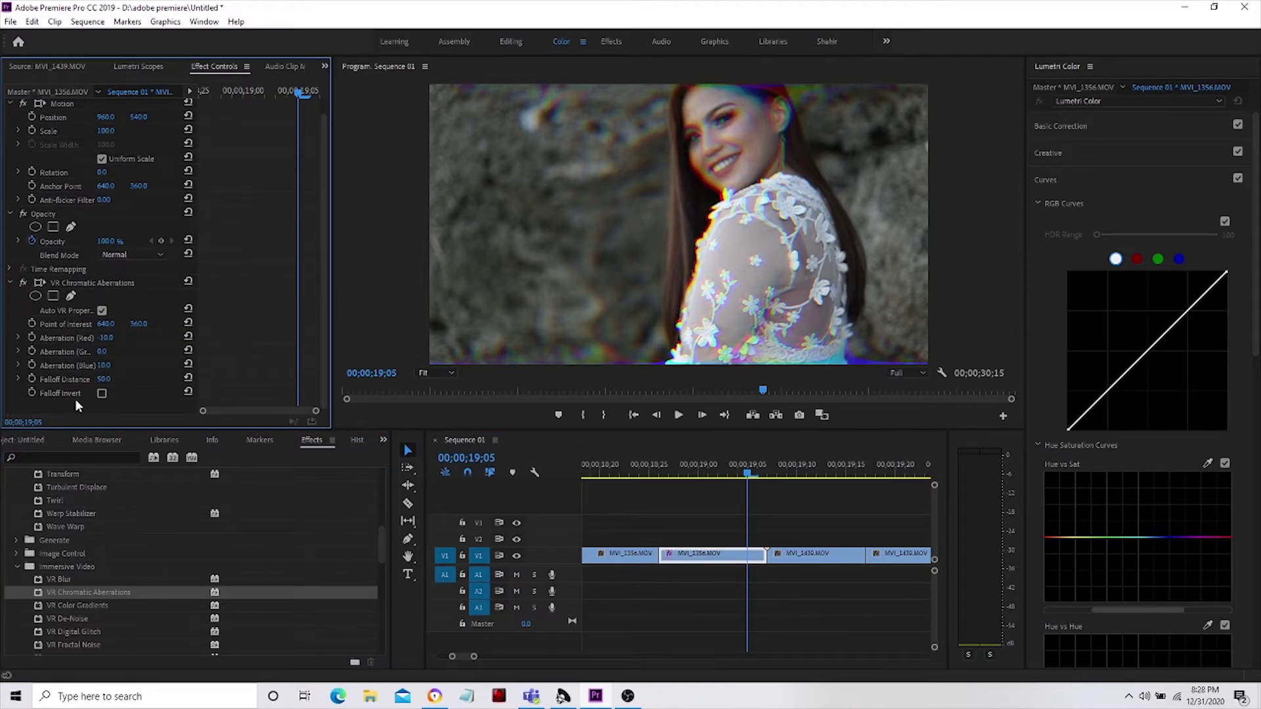
pyautogui.click(102, 393)
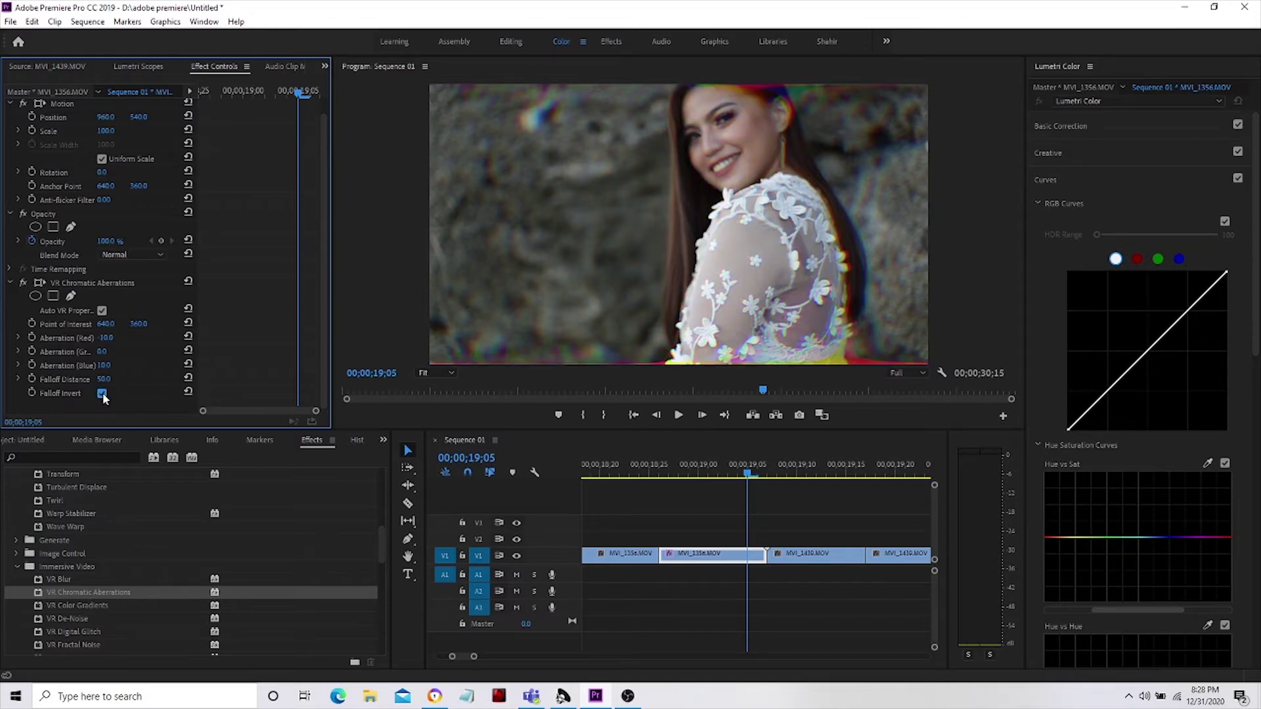
pyautogui.click(102, 393)
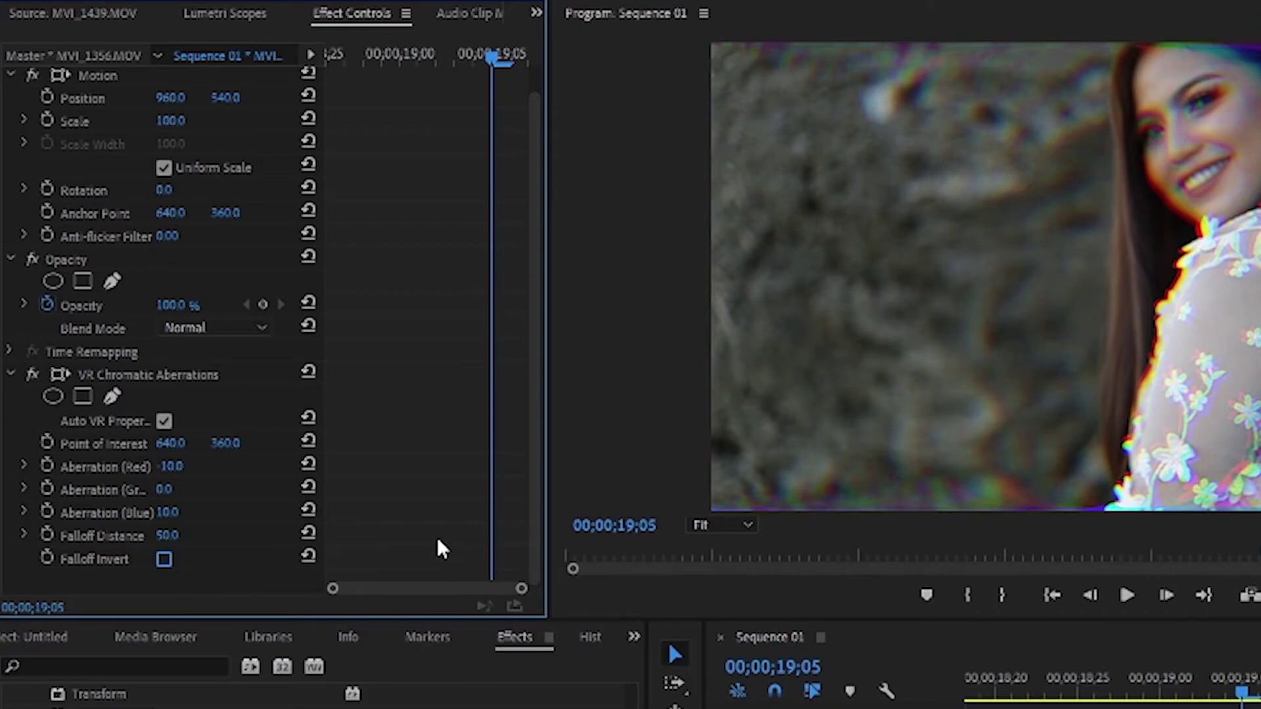
pyautogui.click(1192, 676)
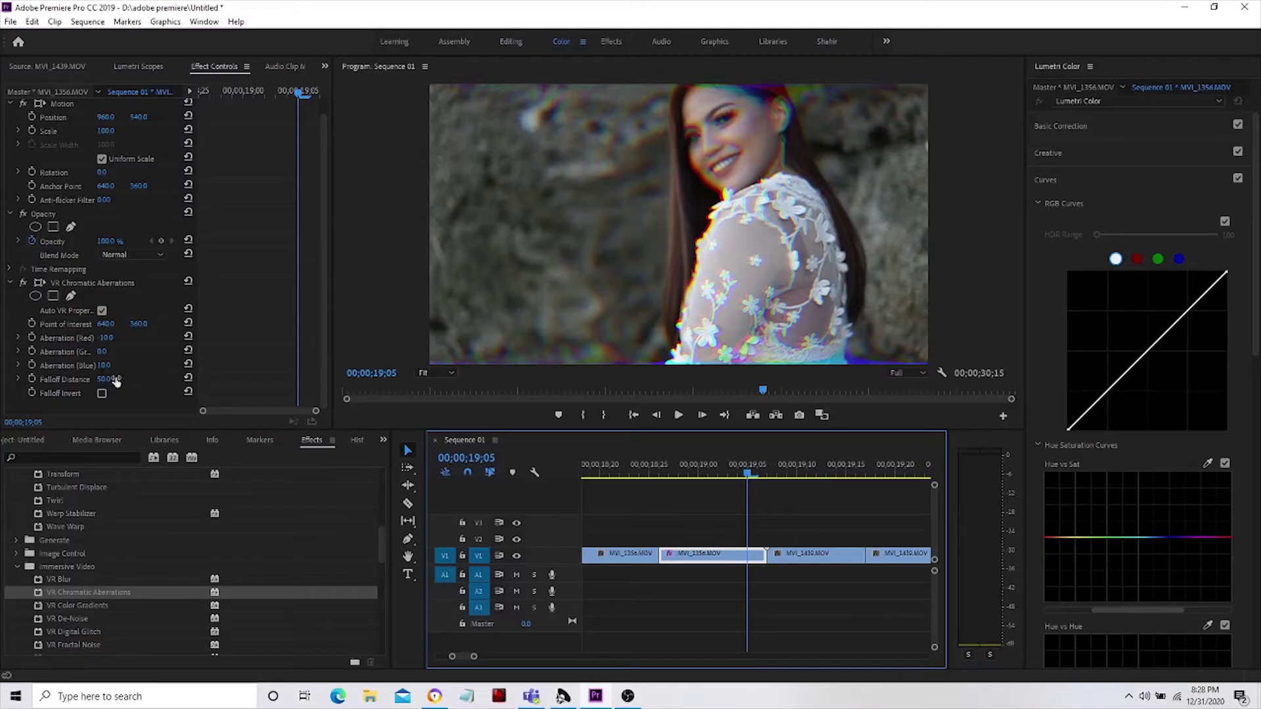
# Step: Try a Falloff Distance of 80 on the short MVI_1356.MOV piece and settle on 72
pyautogui.moveTo(103, 380); pyautogui.dragTo(138, 385)
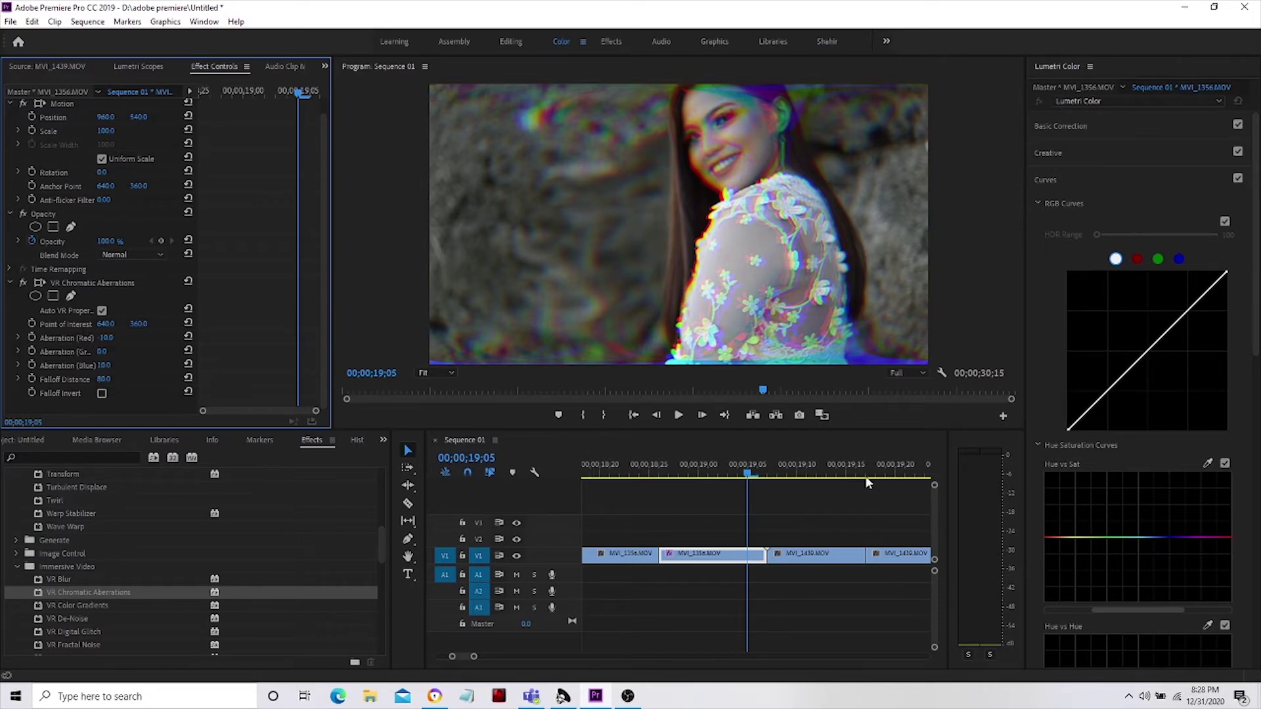
pyautogui.moveTo(751, 474)
pyautogui.mouseDown()
pyautogui.moveTo(709, 477)
pyautogui.moveTo(748, 476)
pyautogui.moveTo(728, 476)
pyautogui.mouseUp()
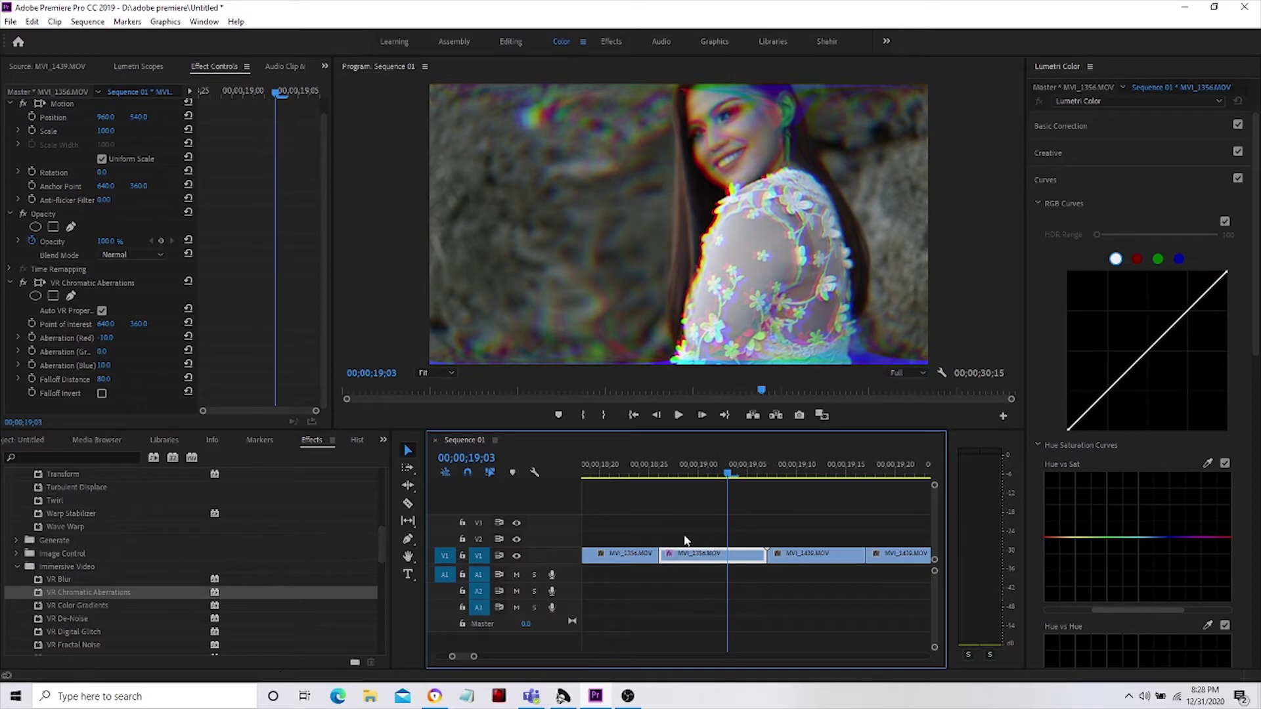
pyautogui.click(105, 384)
pyautogui.moveTo(105, 384); pyautogui.dragTo(220, 394)
# Step: Play the sequence from before the short MVI_1356.MOV piece to preview the effect
pyautogui.click(654, 476)
pyautogui.moveTo(654, 479); pyautogui.dragTo(597, 502)
pyautogui.press('space')
pyautogui.click(591, 511)
# Step: Enable keyframing for the red, green and blue aberration at the short MVI_1356.MOV piece's start, 00;00;18;26
pyautogui.moveTo(765, 475); pyautogui.dragTo(662, 483)
pyautogui.click(704, 558)
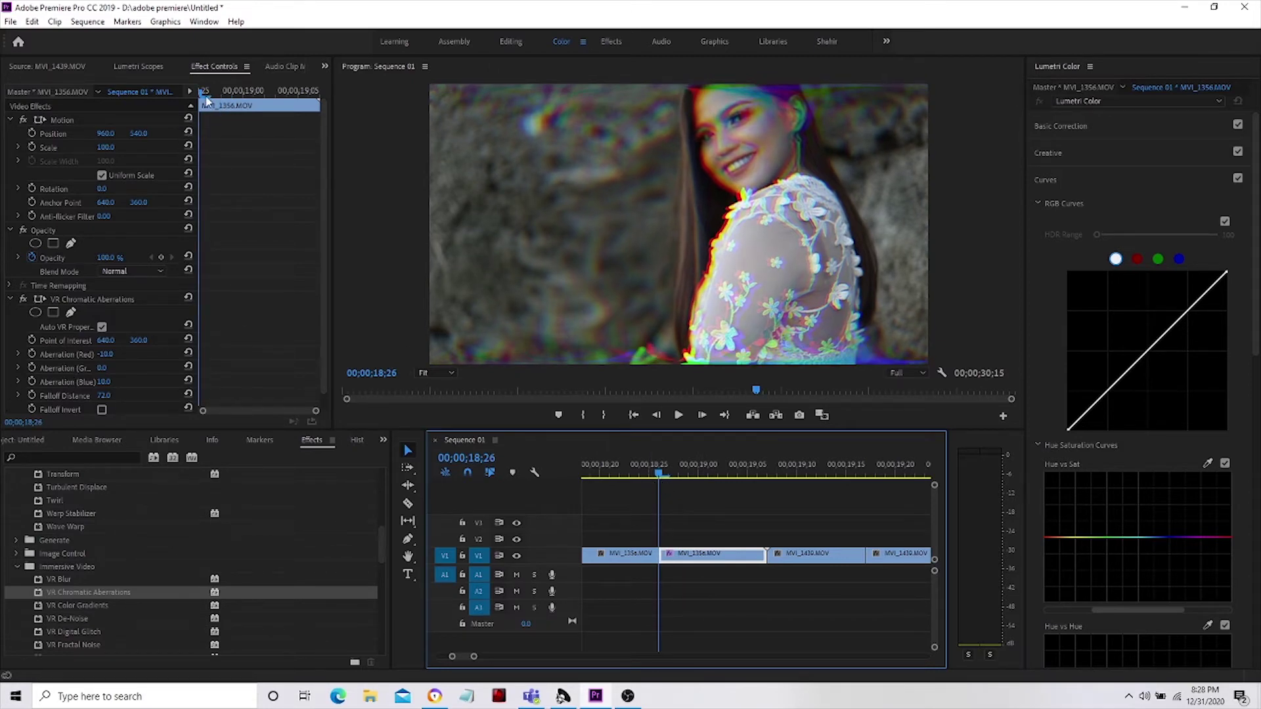
pyautogui.moveTo(660, 478)
pyautogui.mouseDown()
pyautogui.moveTo(680, 479)
pyautogui.moveTo(665, 478)
pyautogui.mouseUp()
pyautogui.click(32, 354)
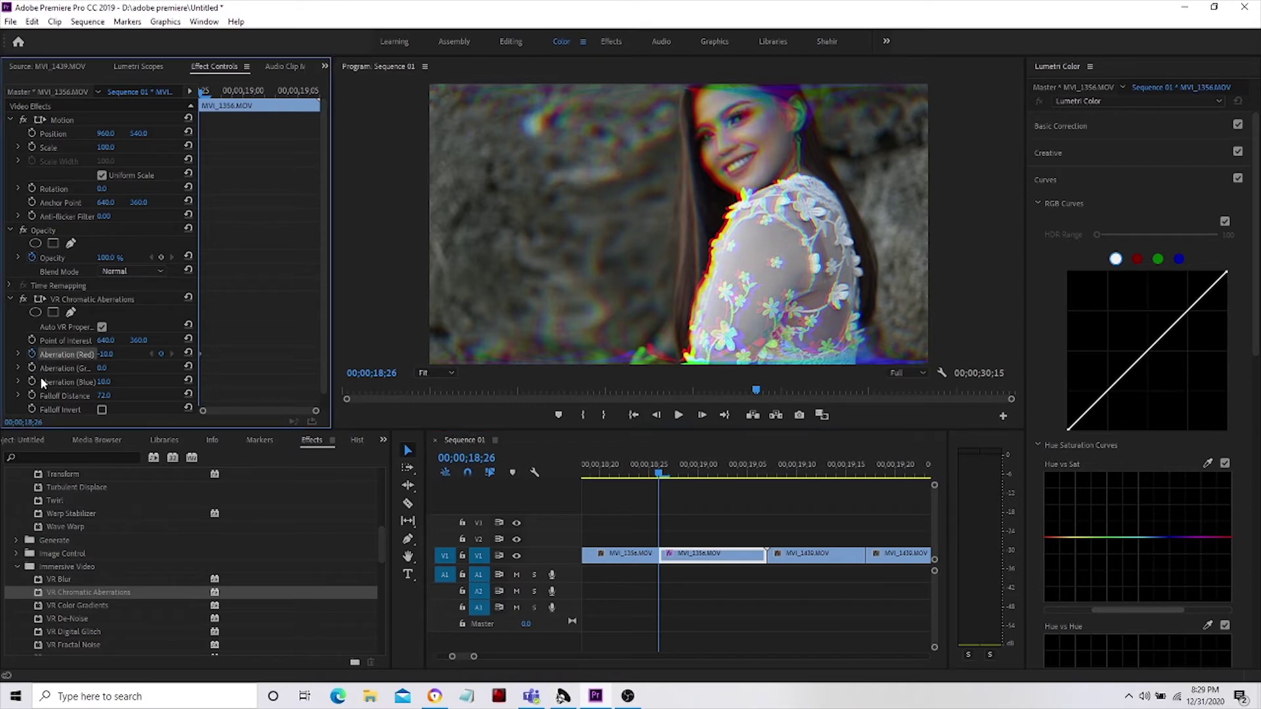
pyautogui.click(31, 367)
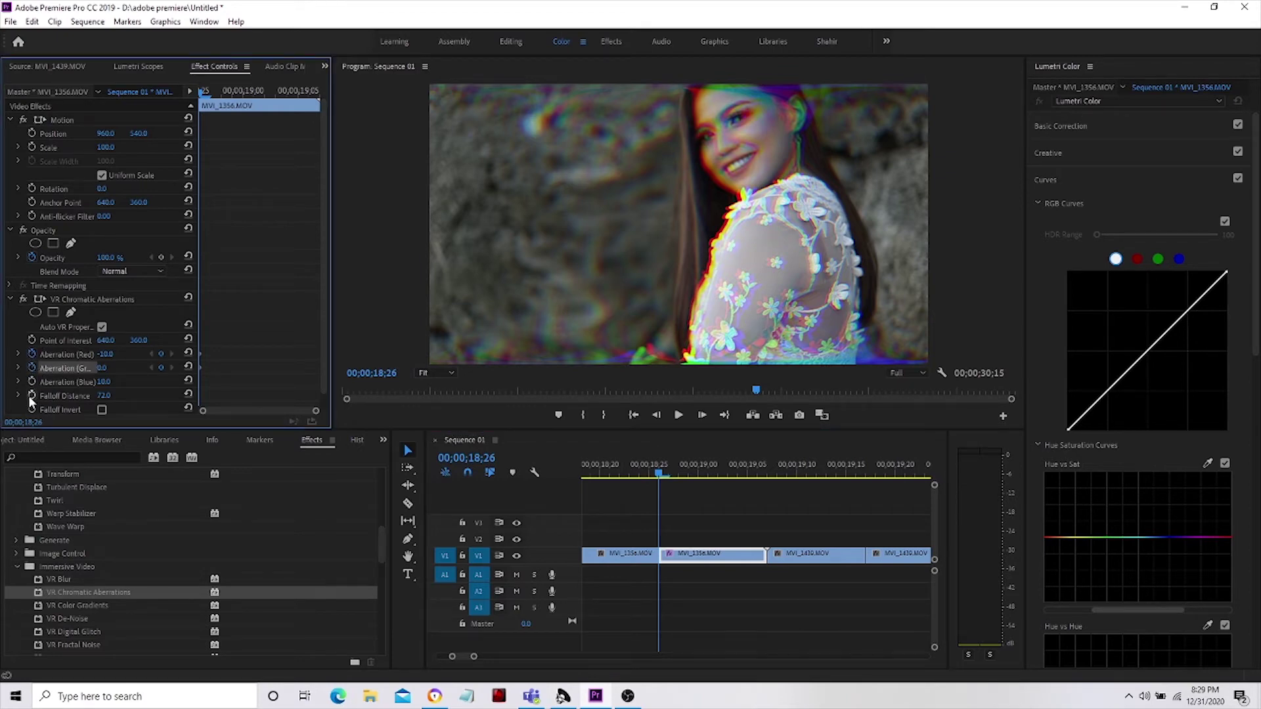
pyautogui.click(30, 382)
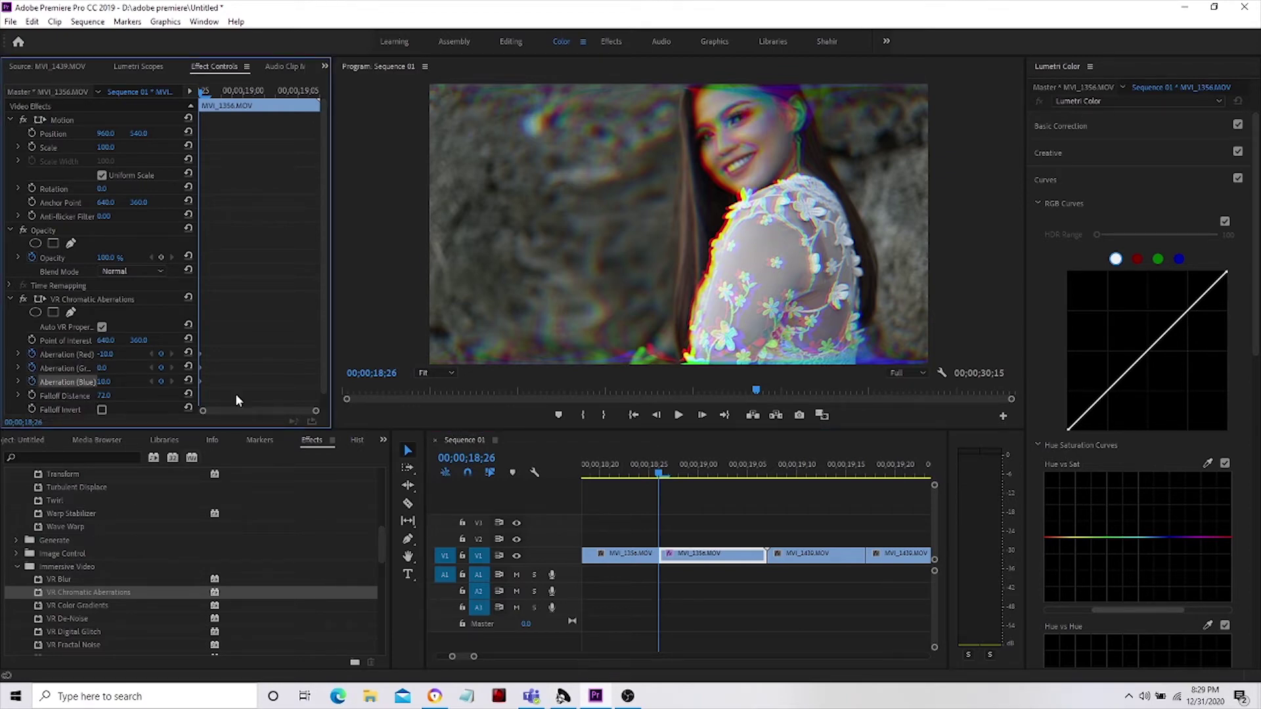
# Step: At 00;00;19;05, set the aberration keyframes to red -100, green -76 and blue -57
pyautogui.moveTo(201, 98); pyautogui.dragTo(295, 128)
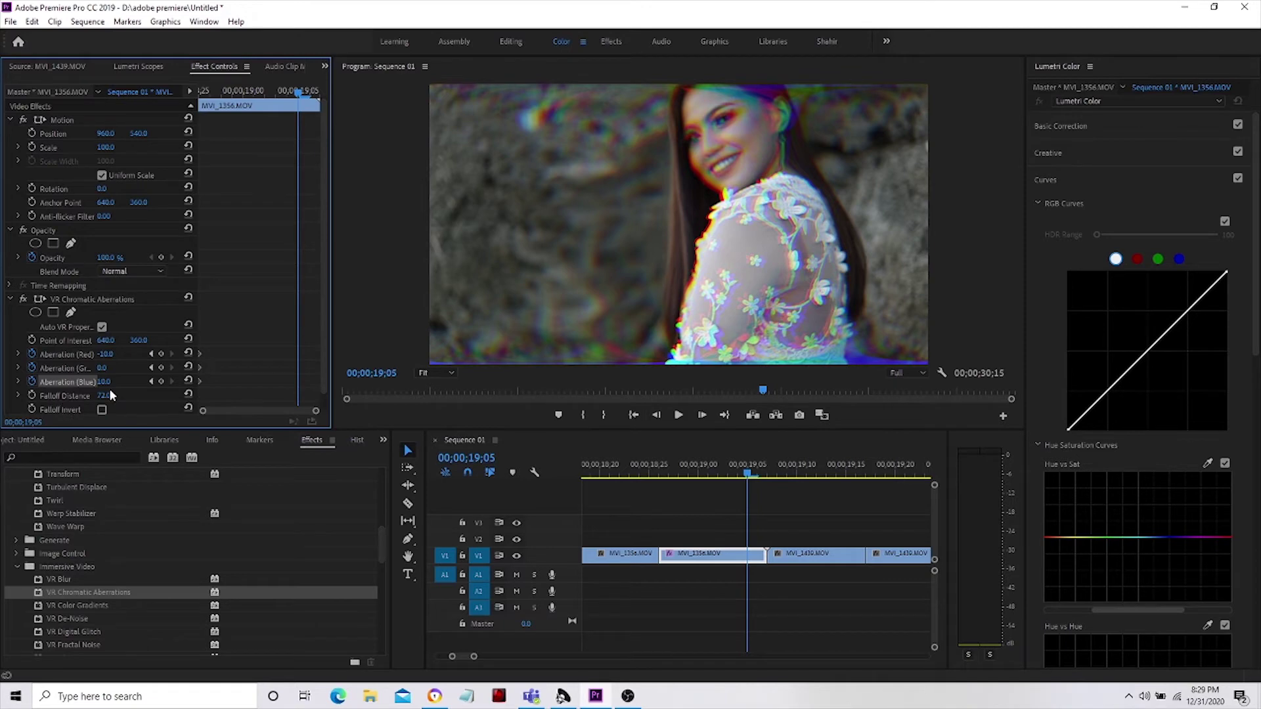
pyautogui.moveTo(104, 357); pyautogui.dragTo(64, 371)
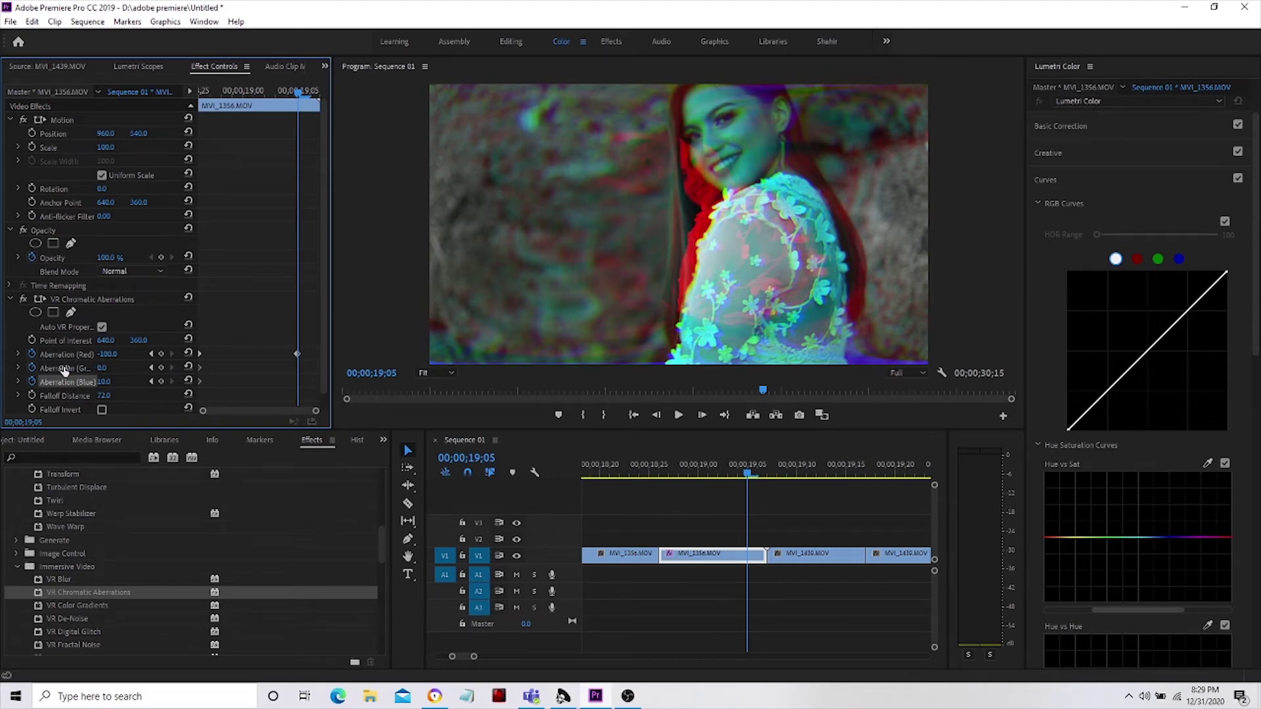
pyautogui.moveTo(105, 375); pyautogui.dragTo(55, 384)
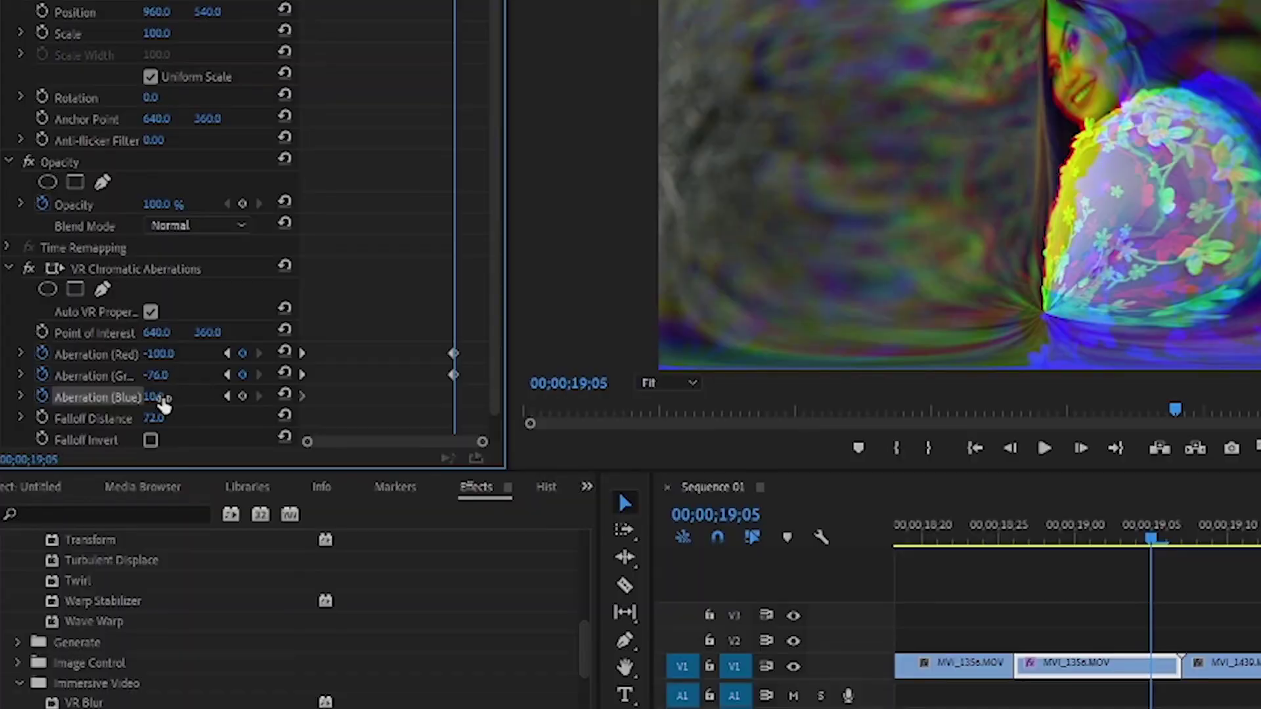
pyautogui.moveTo(107, 386); pyautogui.dragTo(54, 380)
pyautogui.moveTo(105, 414); pyautogui.dragTo(41, 430)
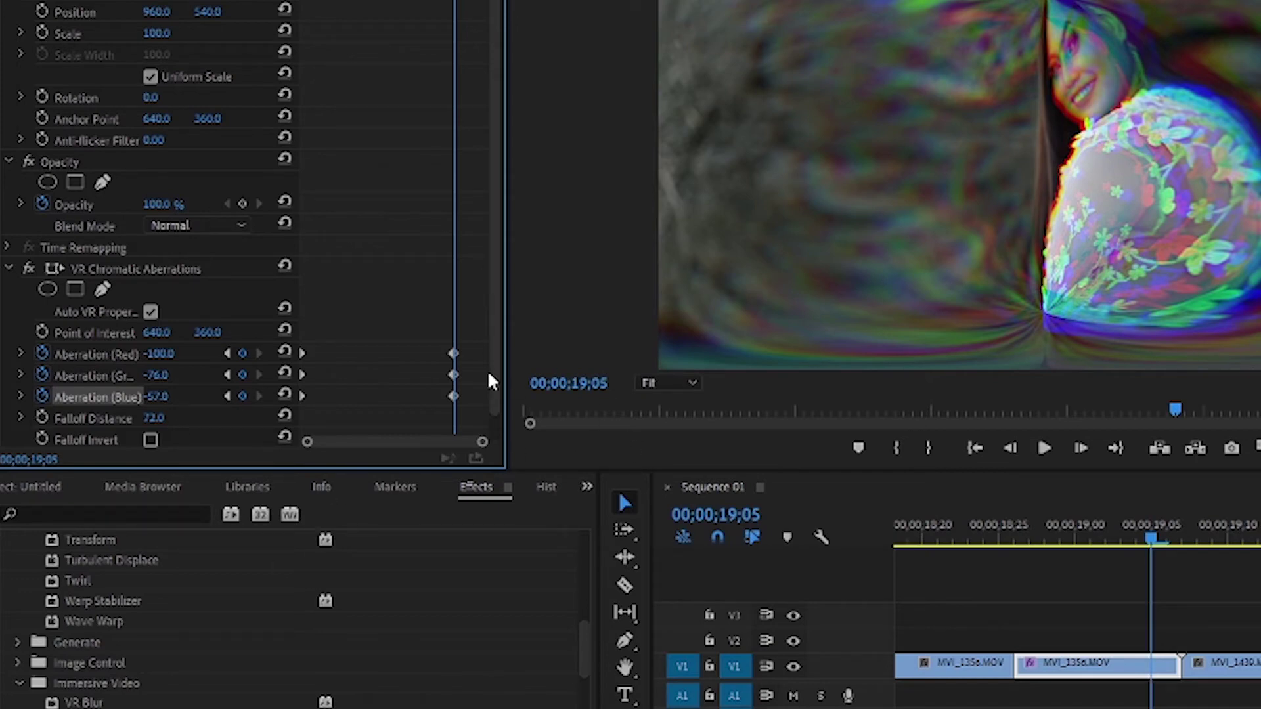
# Step: Move the second red, green and blue aberration keyframes to the end of the short MVI_1356.MOV piece
pyautogui.moveTo(453, 353); pyautogui.dragTo(508, 404)
pyautogui.click(453, 375)
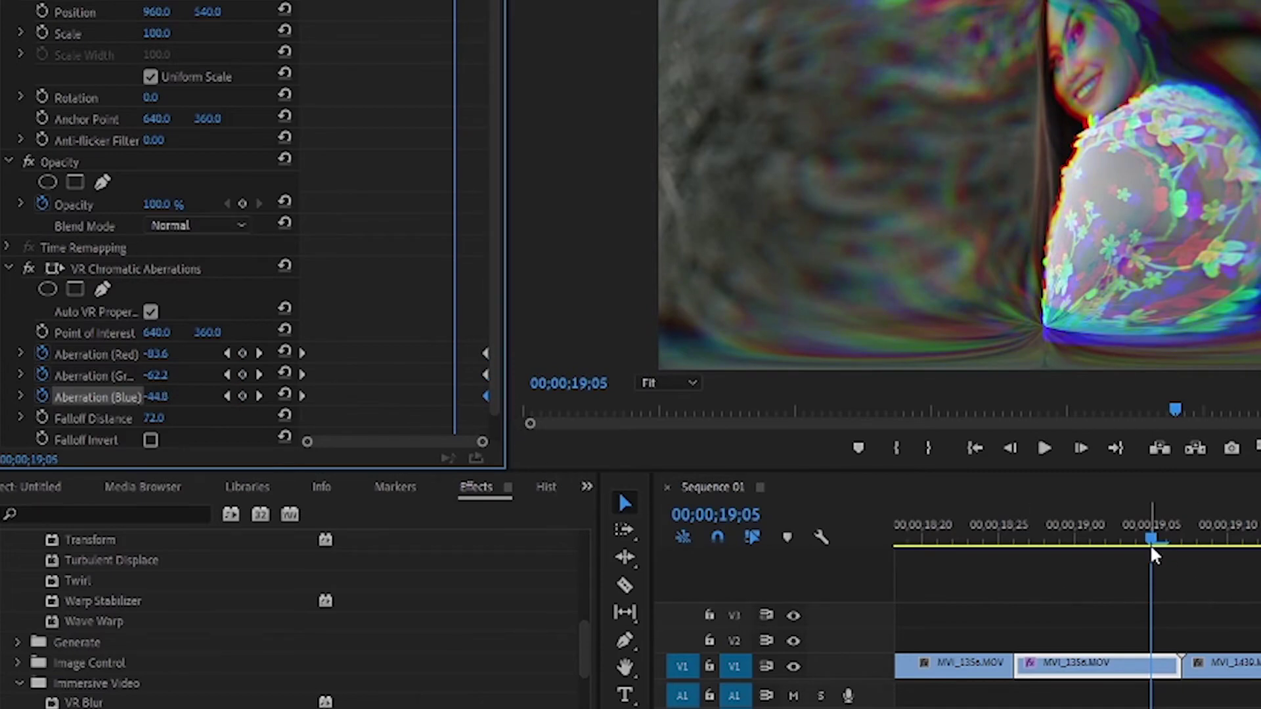
# Step: Scrub across the cut to review the animated aberration and select the short MVI_1439.MOV piece
pyautogui.moveTo(1150, 541)
pyautogui.mouseDown()
pyautogui.moveTo(1056, 540)
pyautogui.moveTo(1146, 545)
pyautogui.mouseUp()
pyautogui.moveTo(739, 476); pyautogui.dragTo(797, 469)
pyautogui.click(816, 553)
pyautogui.scroll(-2, 762, 499)
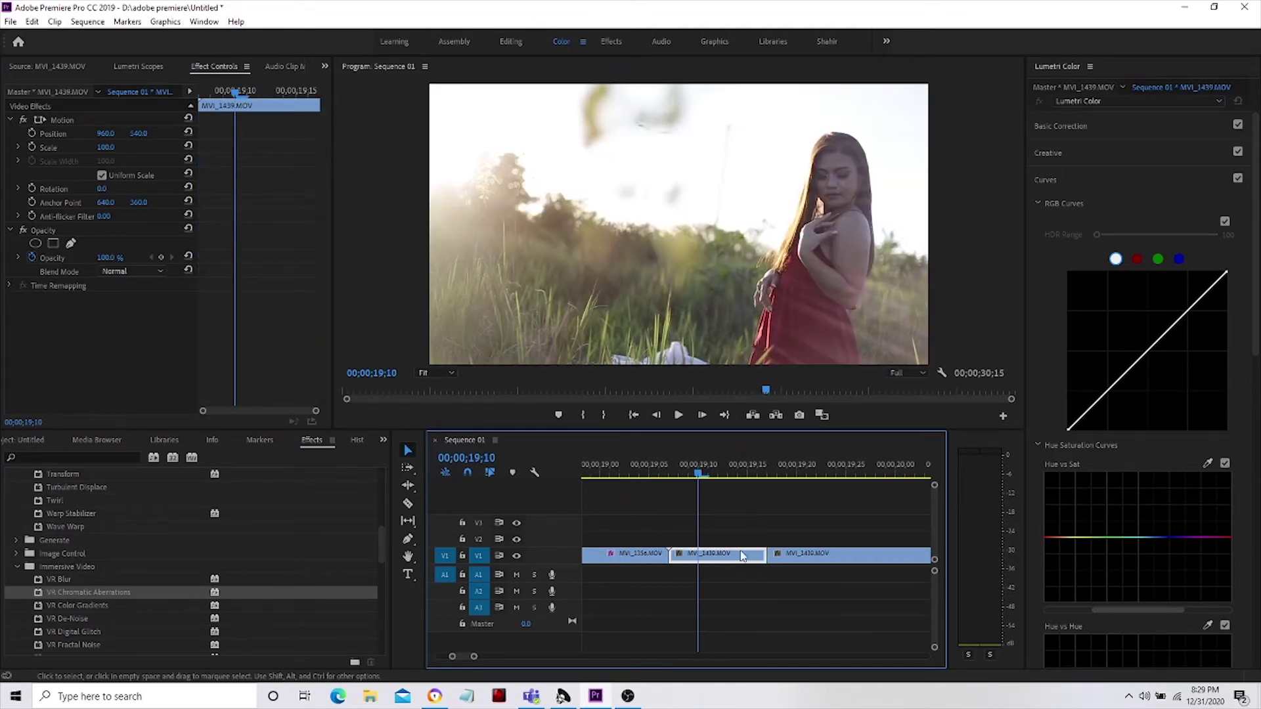
# Step: Copy the short MVI_1356.MOV piece that carries the keyframed VR Chromatic Aberrations effect
pyautogui.click(633, 461)
pyautogui.scroll(2, 783, 564)
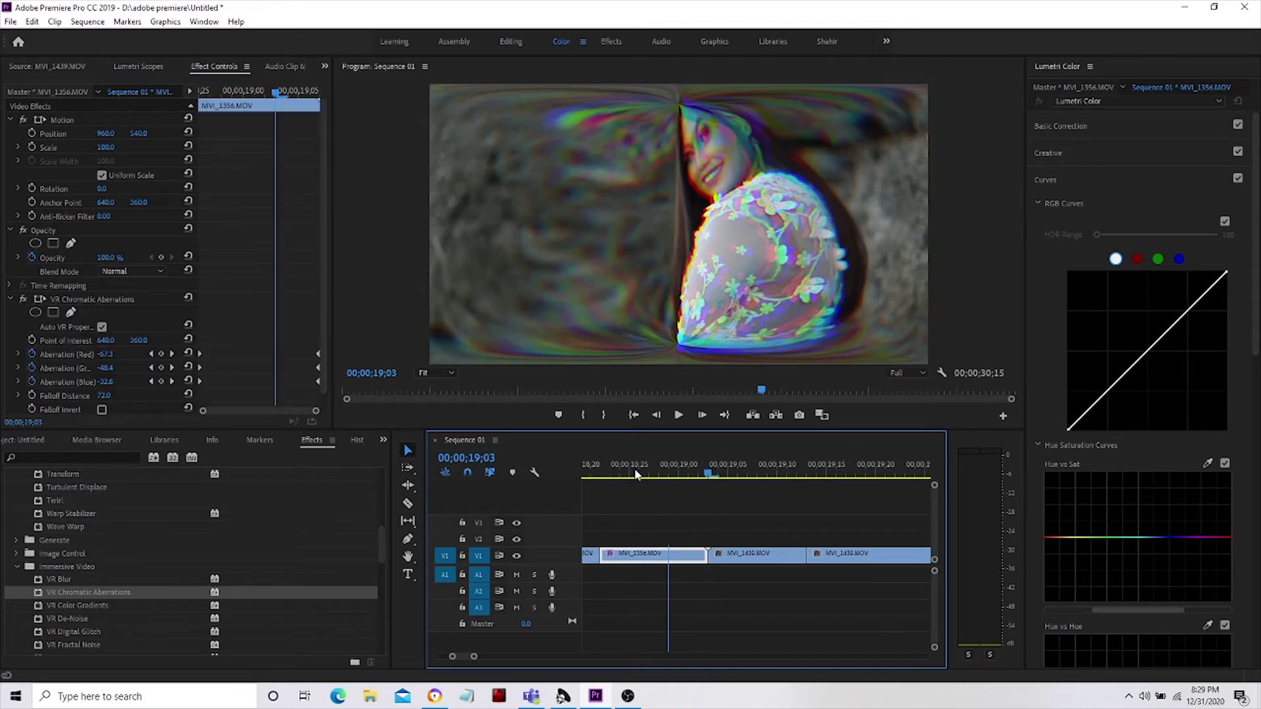
pyautogui.rightClick(750, 560)
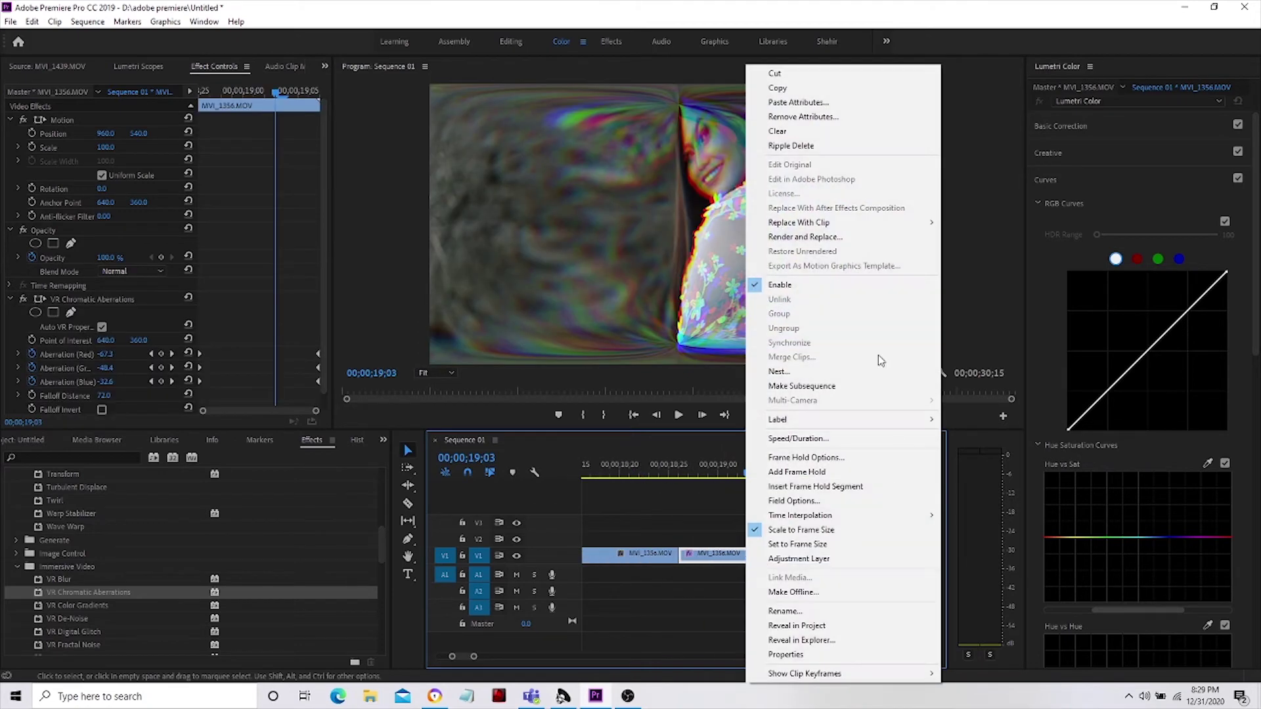
pyautogui.click(776, 88)
pyautogui.scroll(-2, 765, 585)
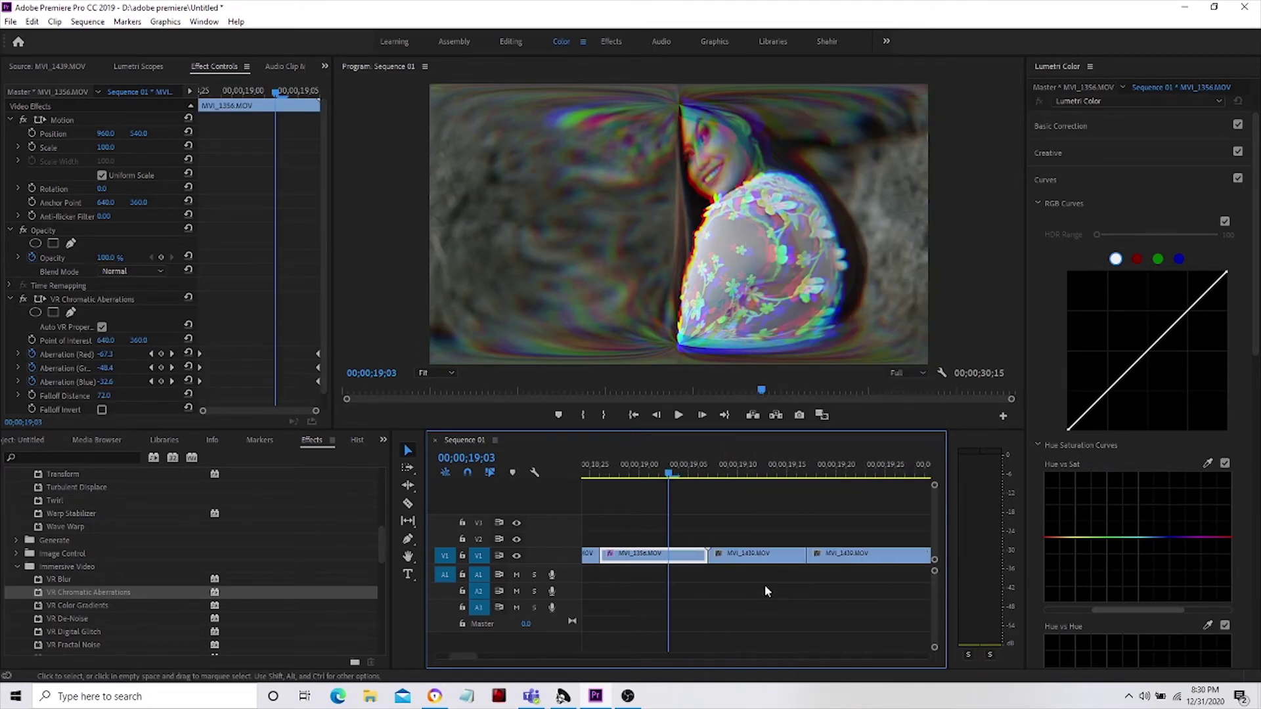
# Step: Paste only the VR Chromatic Aberrations attributes onto the short MVI_1439.MOV piece, with attribute times scaled
pyautogui.click(753, 559)
pyautogui.click(726, 461)
pyautogui.scroll(-1, 721, 512)
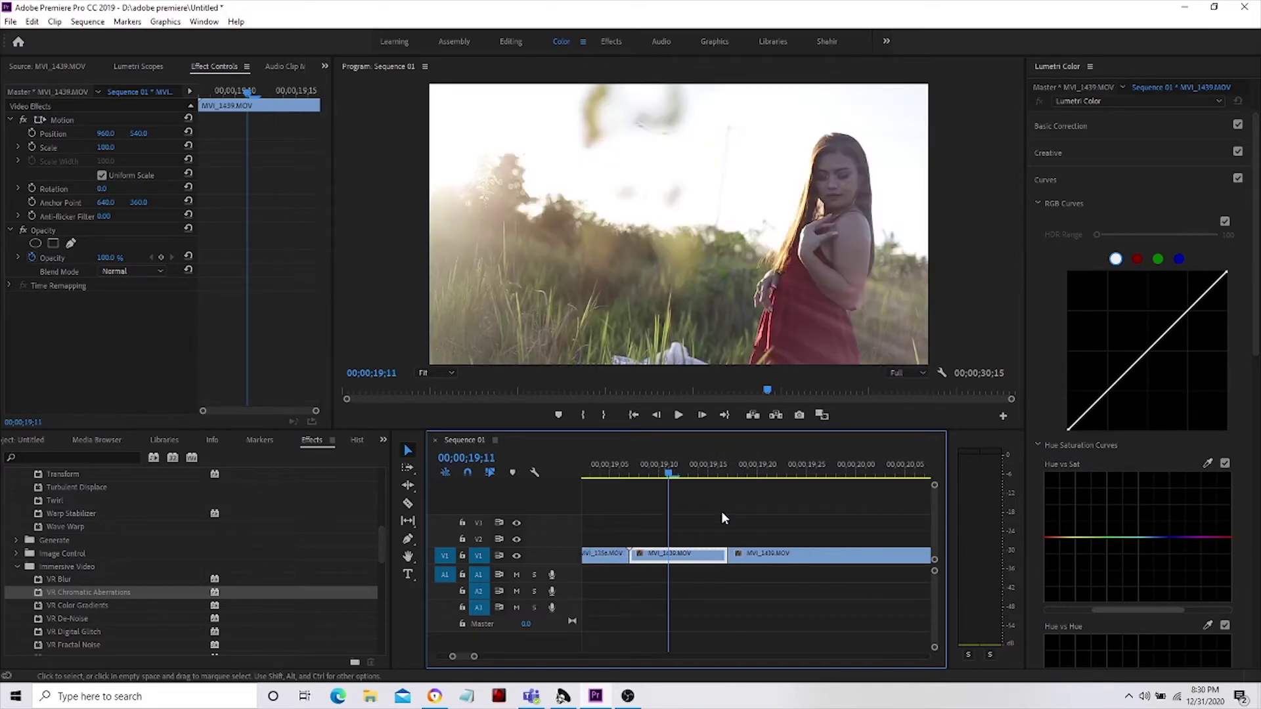
pyautogui.rightClick(665, 558)
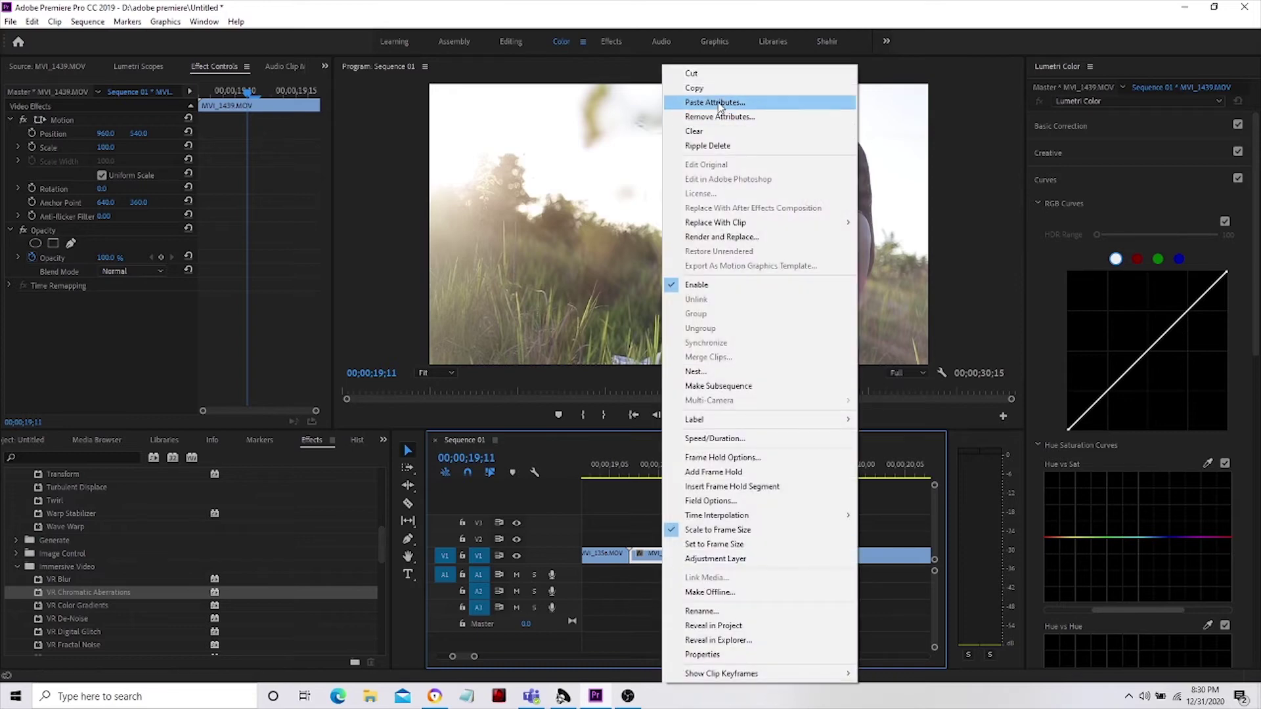
pyautogui.click(802, 105)
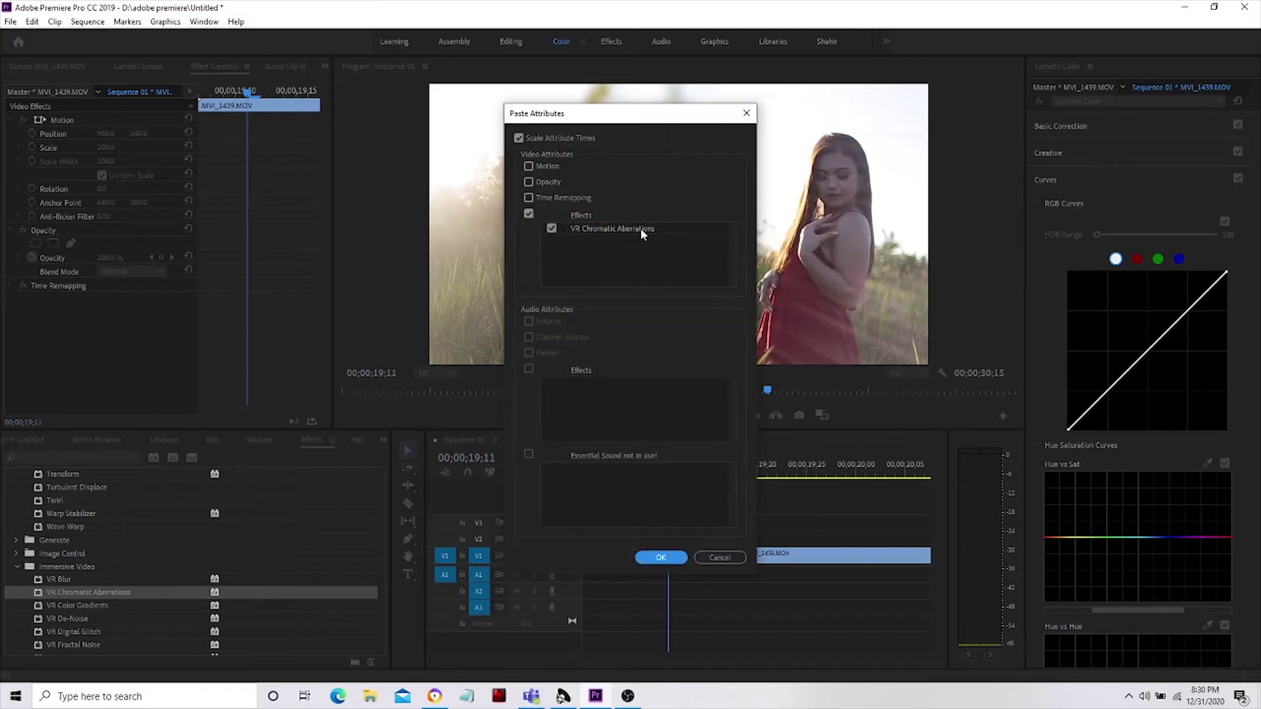
pyautogui.click(663, 557)
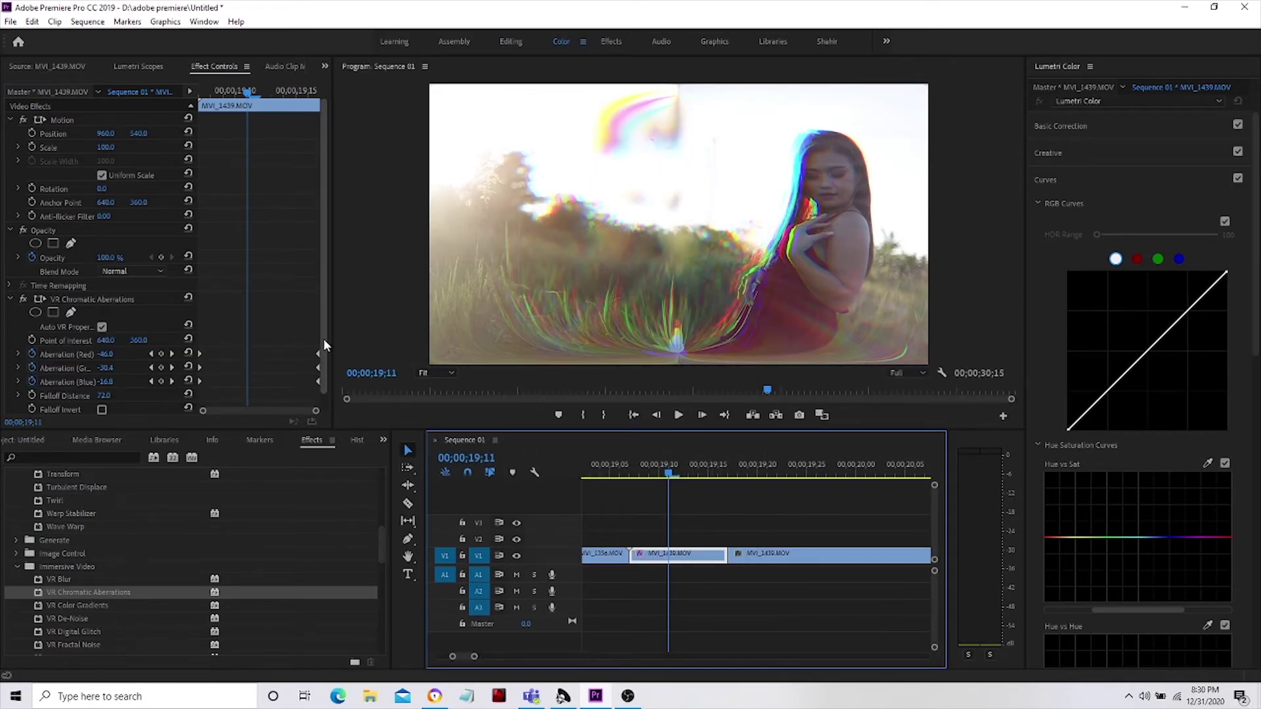
pyautogui.scroll(-1, 323, 338)
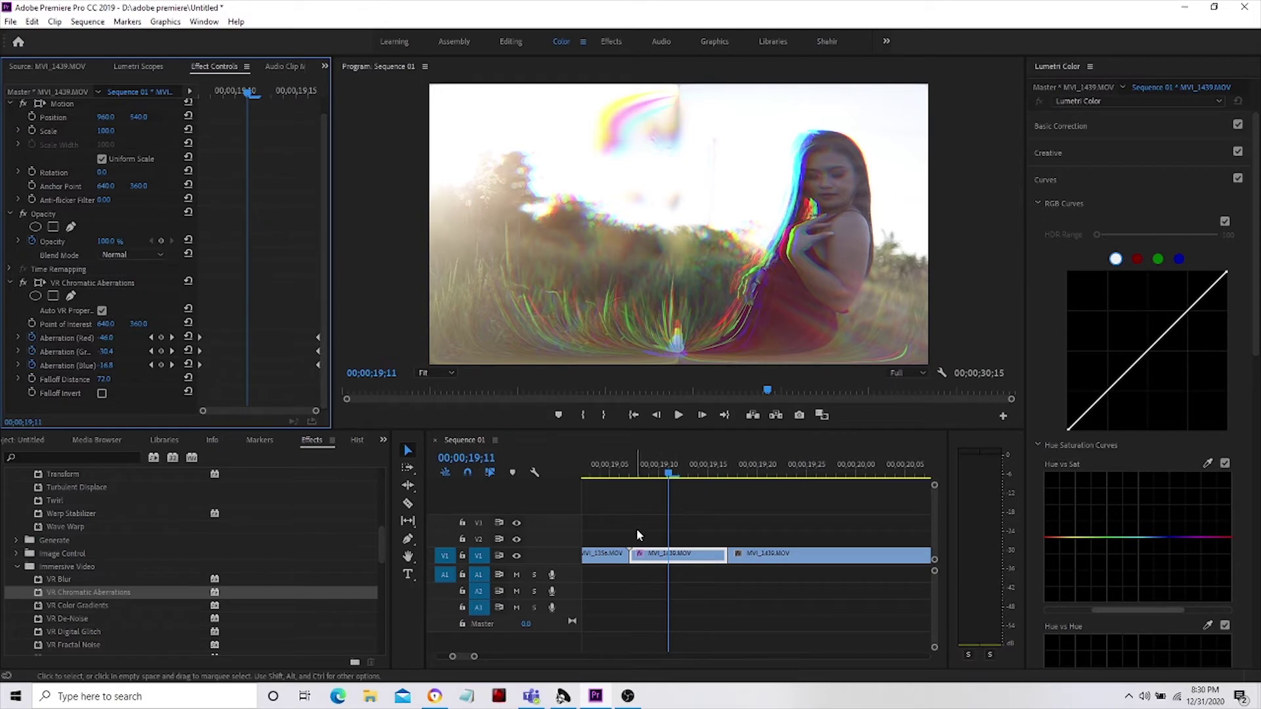
# Step: Delete the first red, green and blue aberration keyframes on the short MVI_1439.MOV piece
pyautogui.click(654, 560)
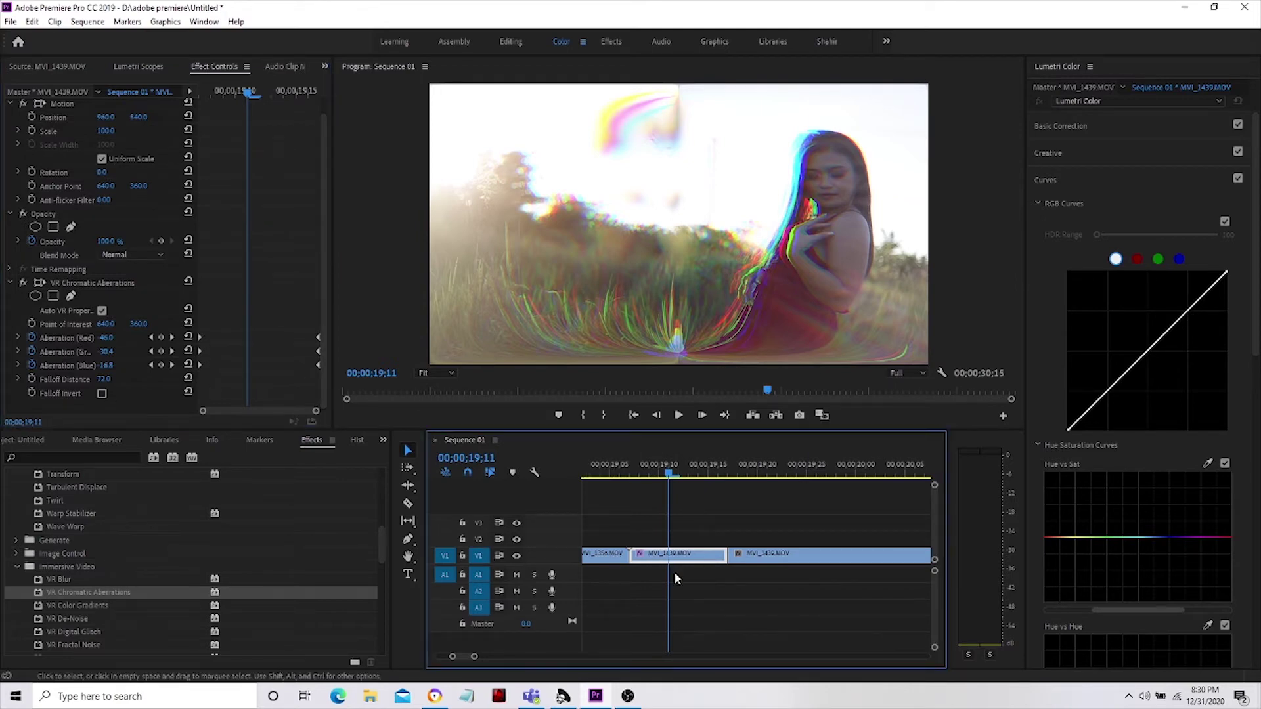
pyautogui.click(200, 340)
pyautogui.hotkey('ctrl', 'z')
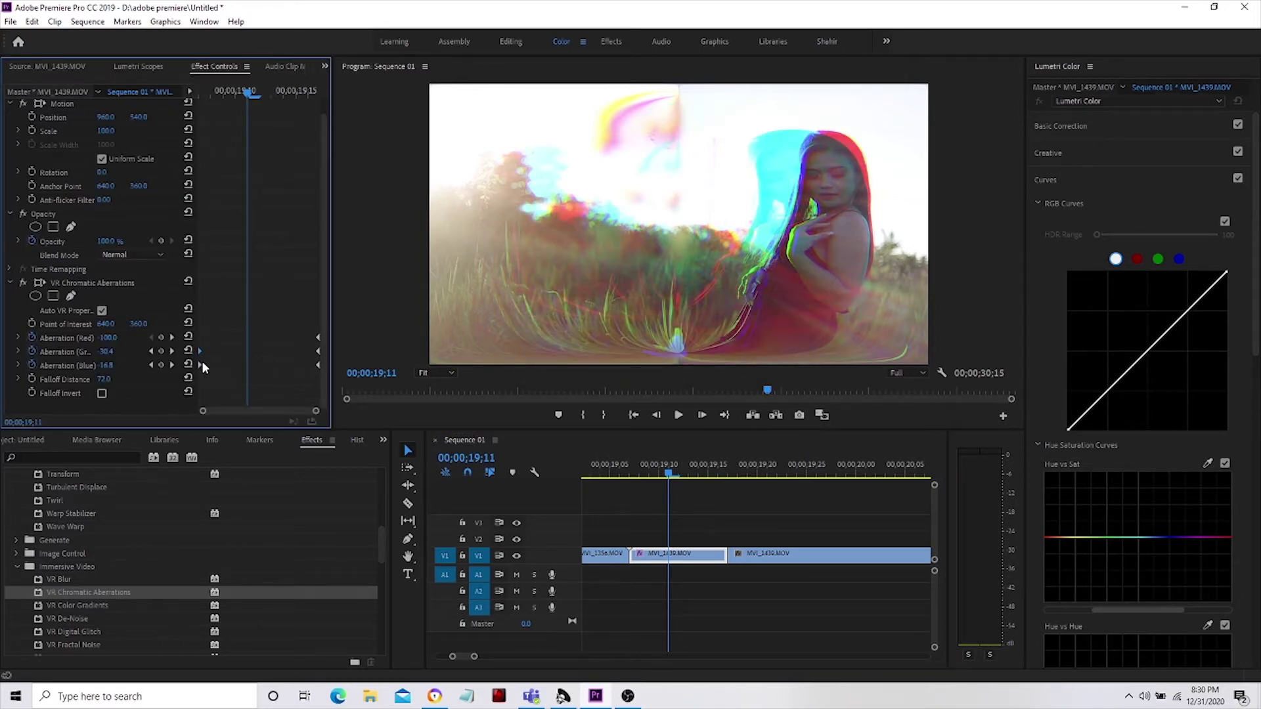
pyautogui.hotkey('ctrl', 'z')
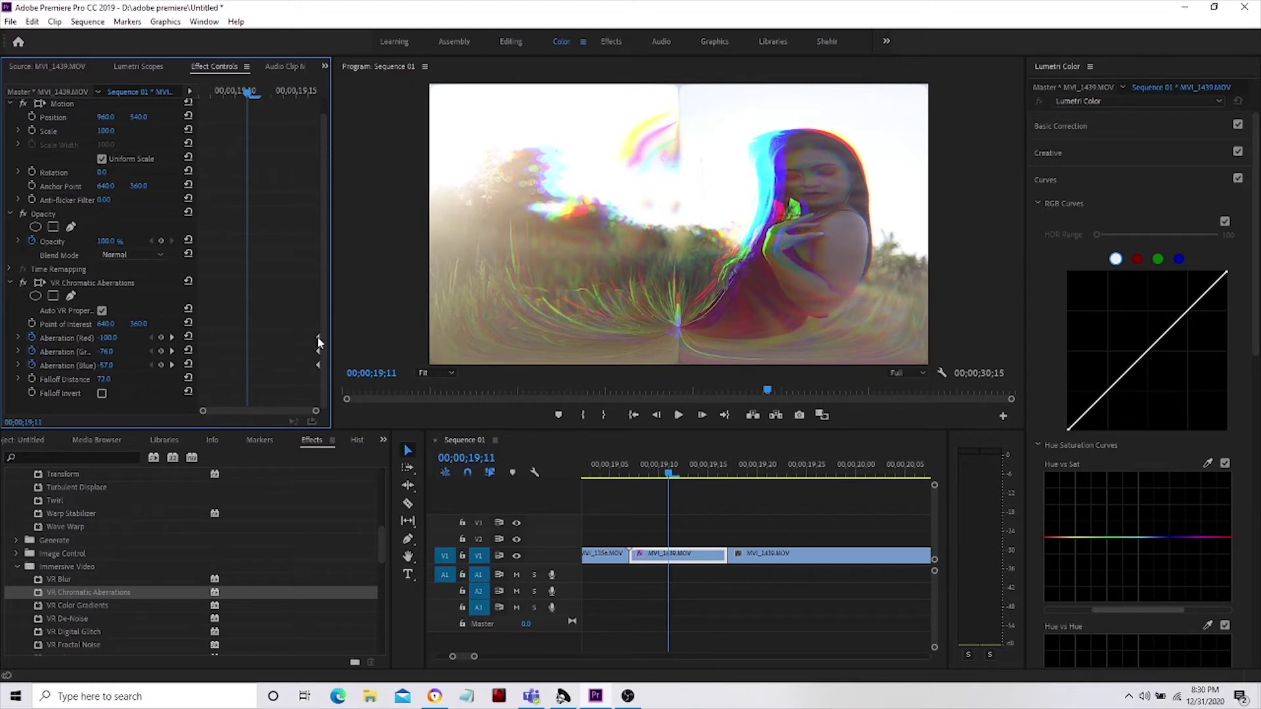
# Step: Move the remaining red, green and blue aberration keyframes to the start of the short MVI_1439.MOV piece
pyautogui.hotkey('ctrl', 'z')
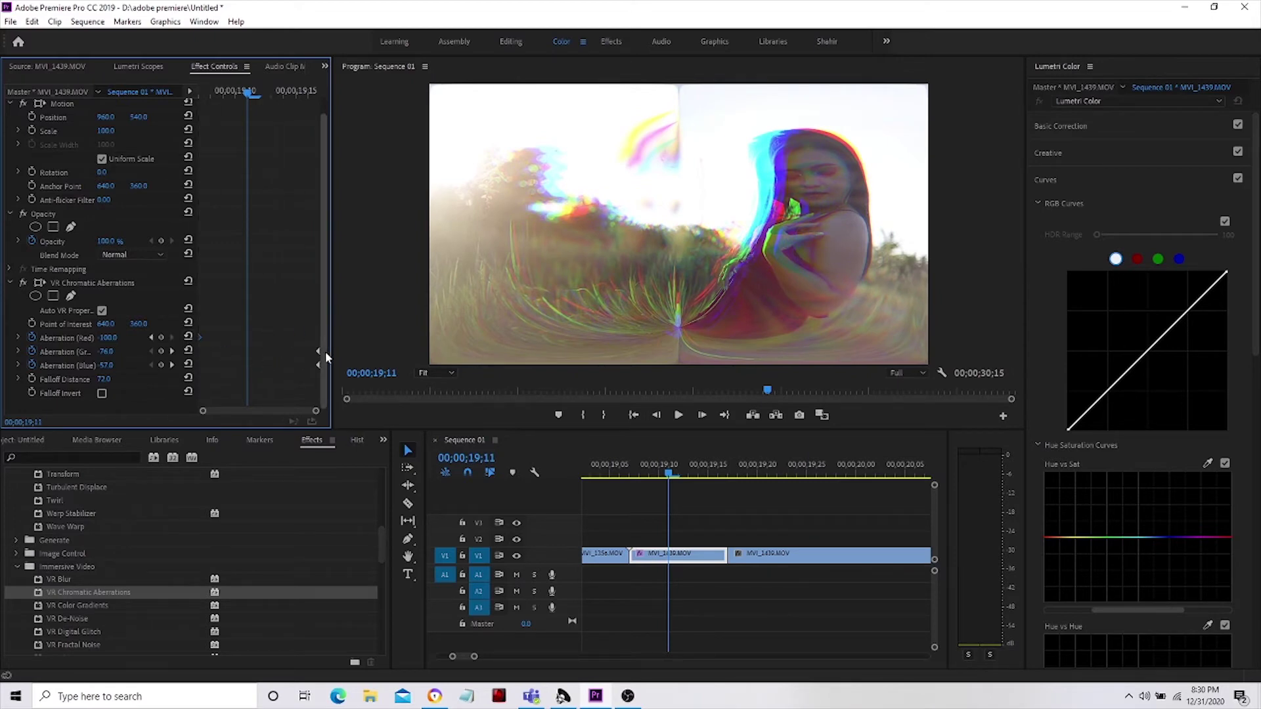
pyautogui.hotkey('ctrl', 'z')
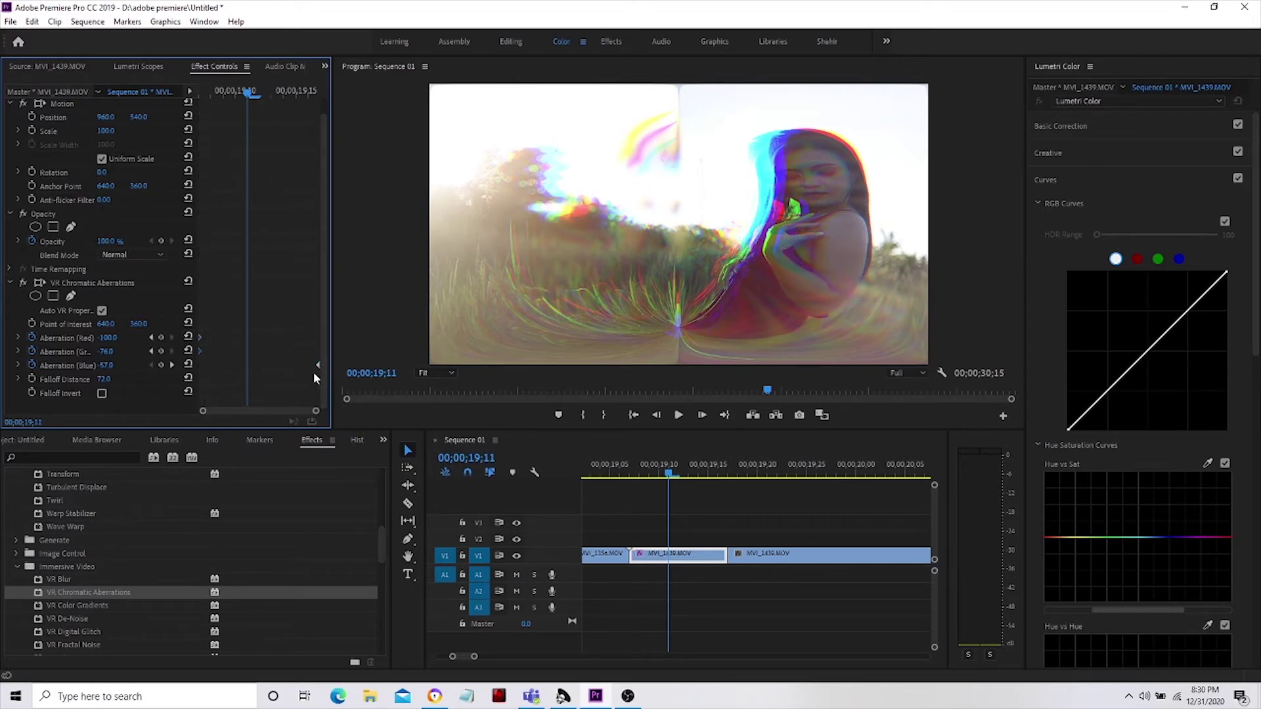
pyautogui.moveTo(317, 365); pyautogui.dragTo(241, 366)
# Step: At 00;00;19;14, reset the red, green and blue aberrations to -10, 0 and 10, and move these new keyframes to the clip's end
pyautogui.moveTo(254, 97); pyautogui.dragTo(285, 120)
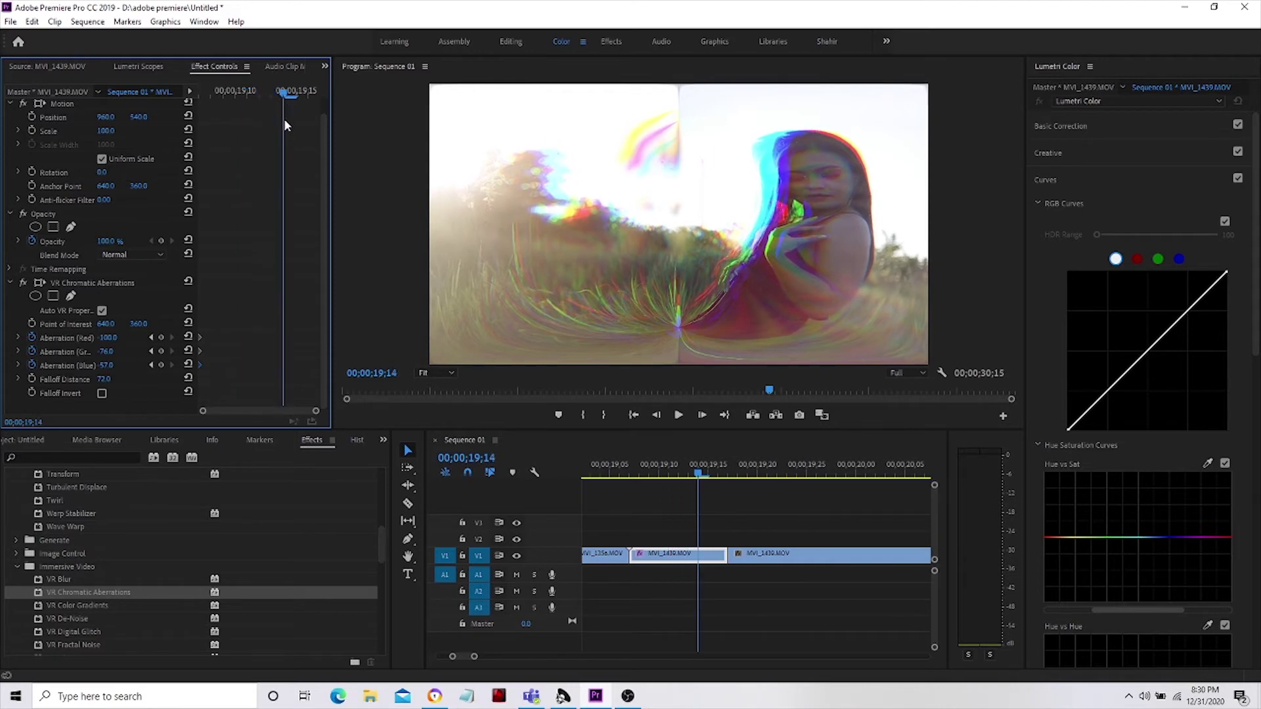
pyautogui.click(188, 337)
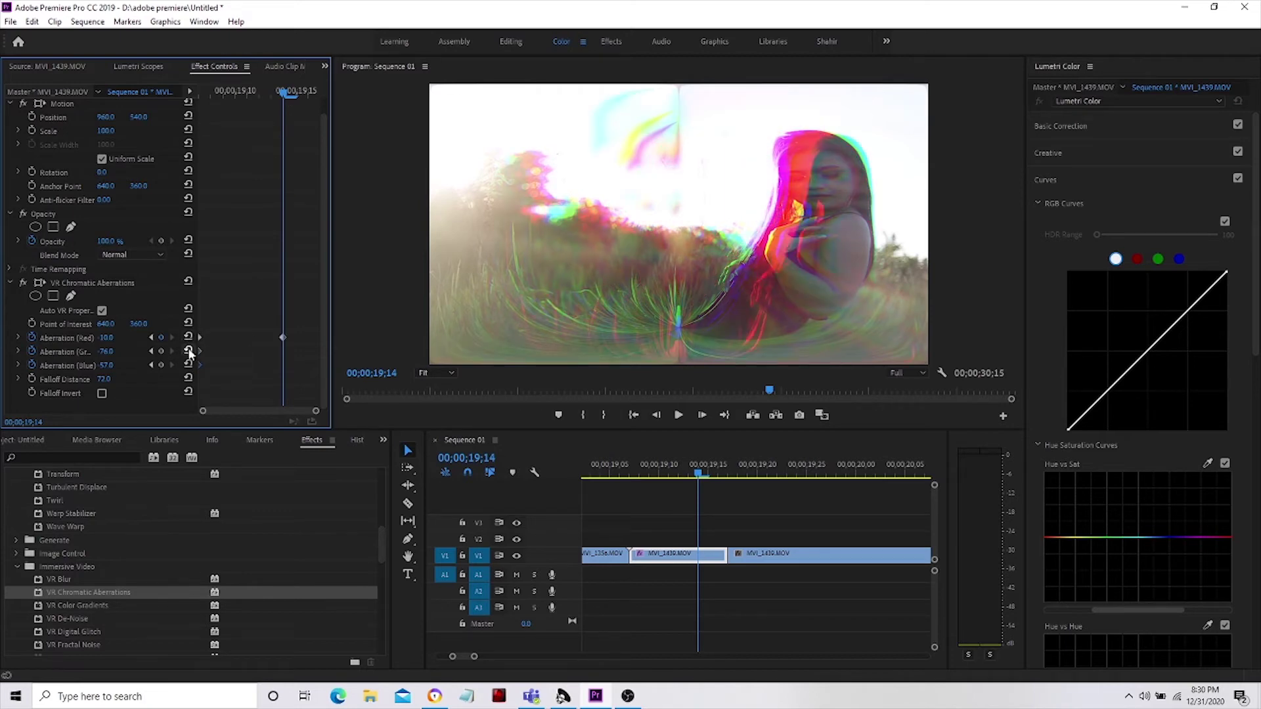
pyautogui.click(188, 352)
pyautogui.click(188, 365)
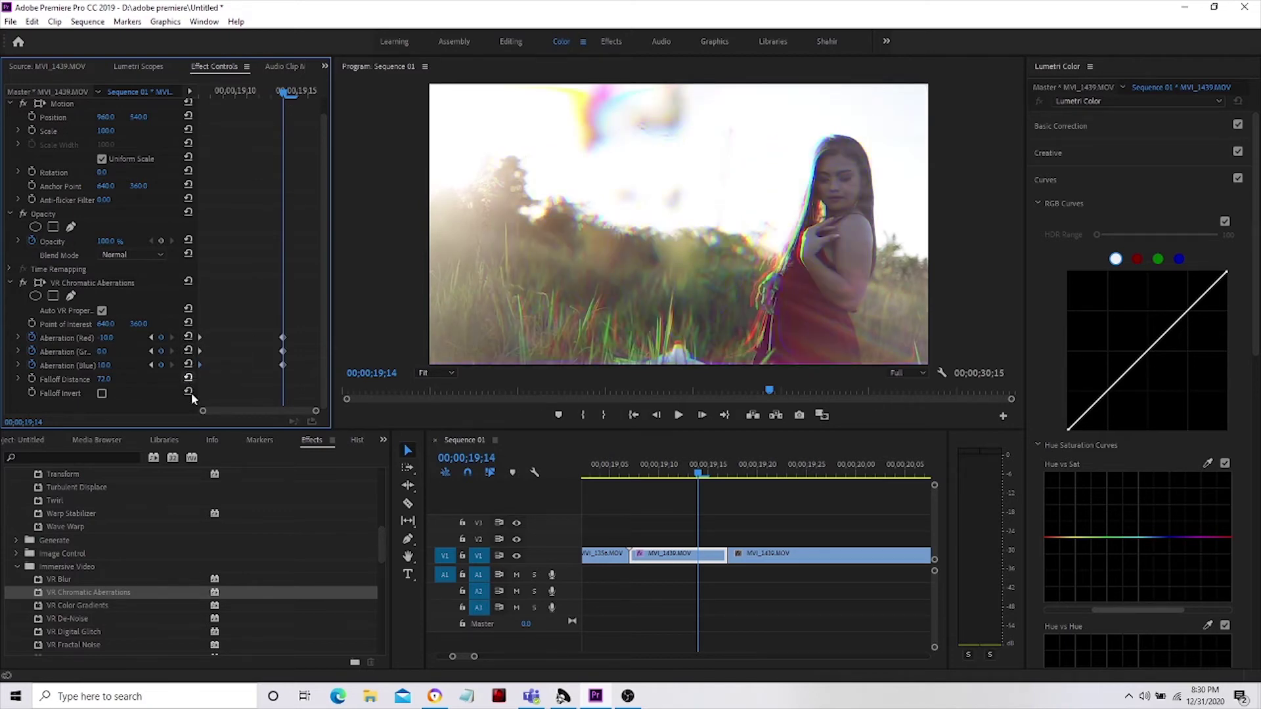
pyautogui.moveTo(283, 340); pyautogui.dragTo(327, 372)
# Step: Scrub through both short pieces around the cut to check the animated chromatic aberration
pyautogui.moveTo(697, 475); pyautogui.dragTo(697, 503)
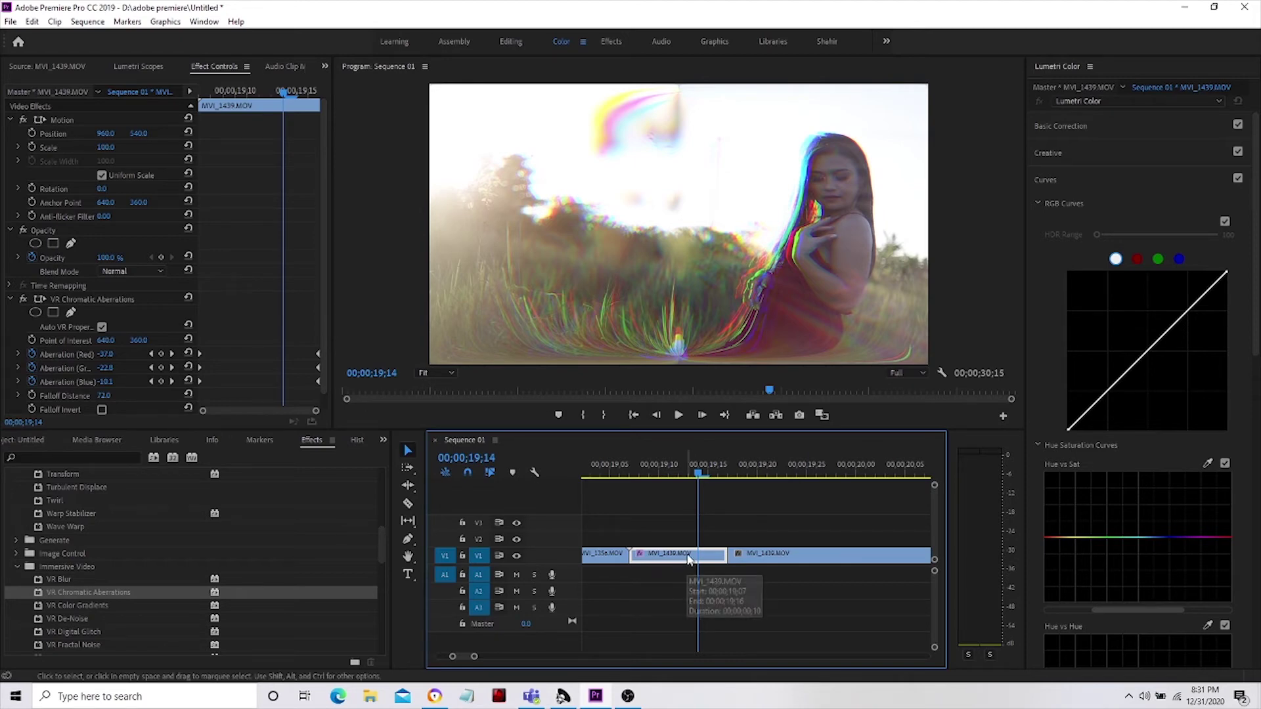
pyautogui.click(660, 460)
pyautogui.scroll(2, 663, 560)
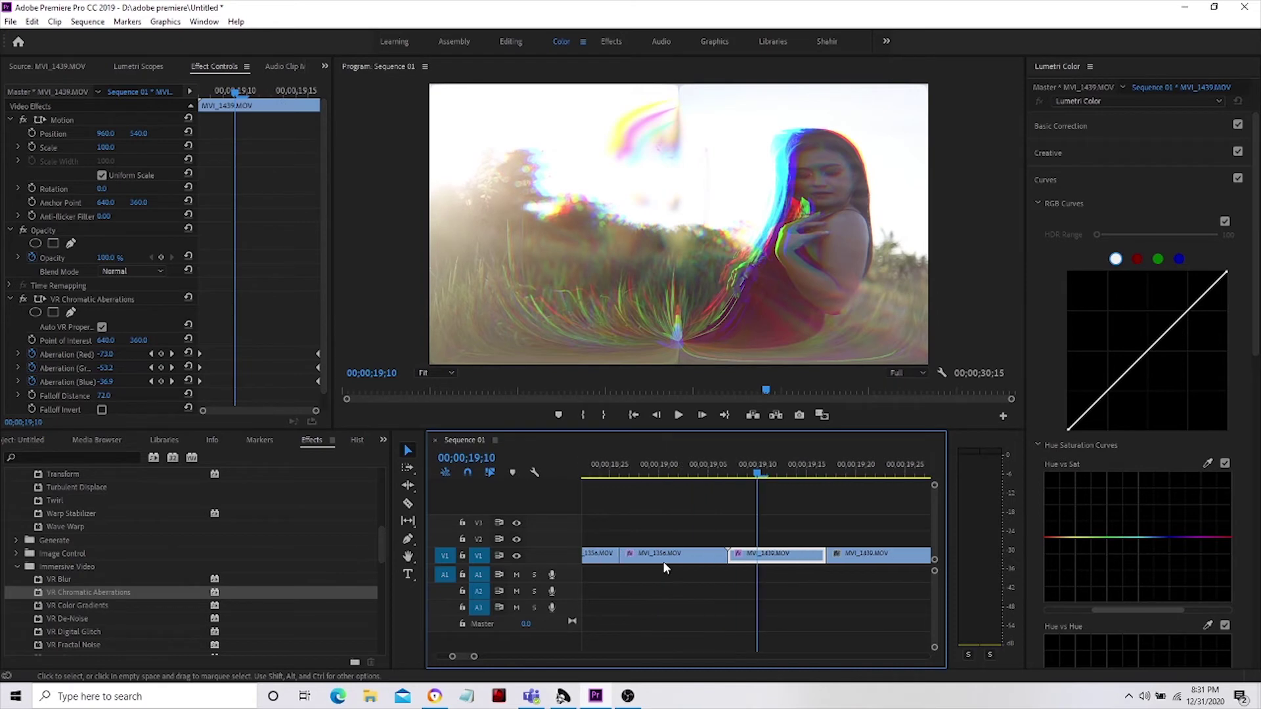
pyautogui.click(710, 462)
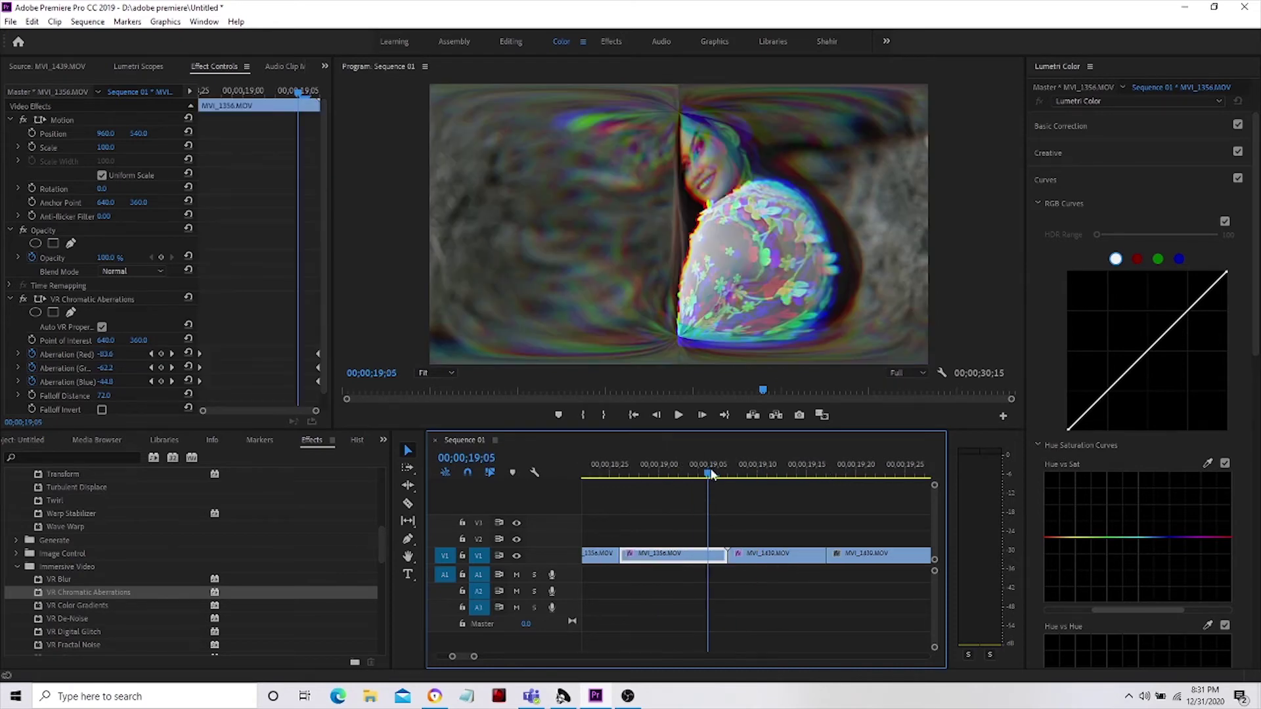
pyautogui.click(626, 479)
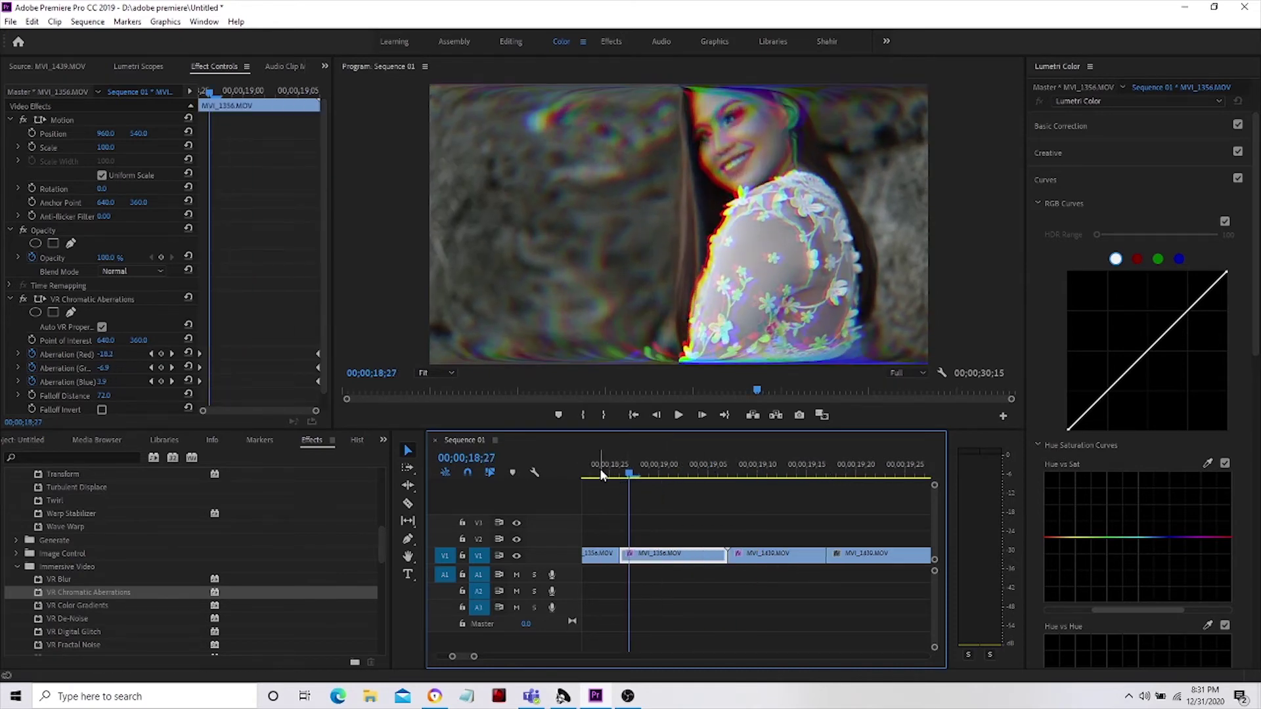
pyautogui.click(599, 477)
# Step: Play the transition repeatedly from just before the short MVI_1356.MOV piece to judge how it looks in motion
pyautogui.press('-')
pyautogui.hscroll(3, 720, 571)
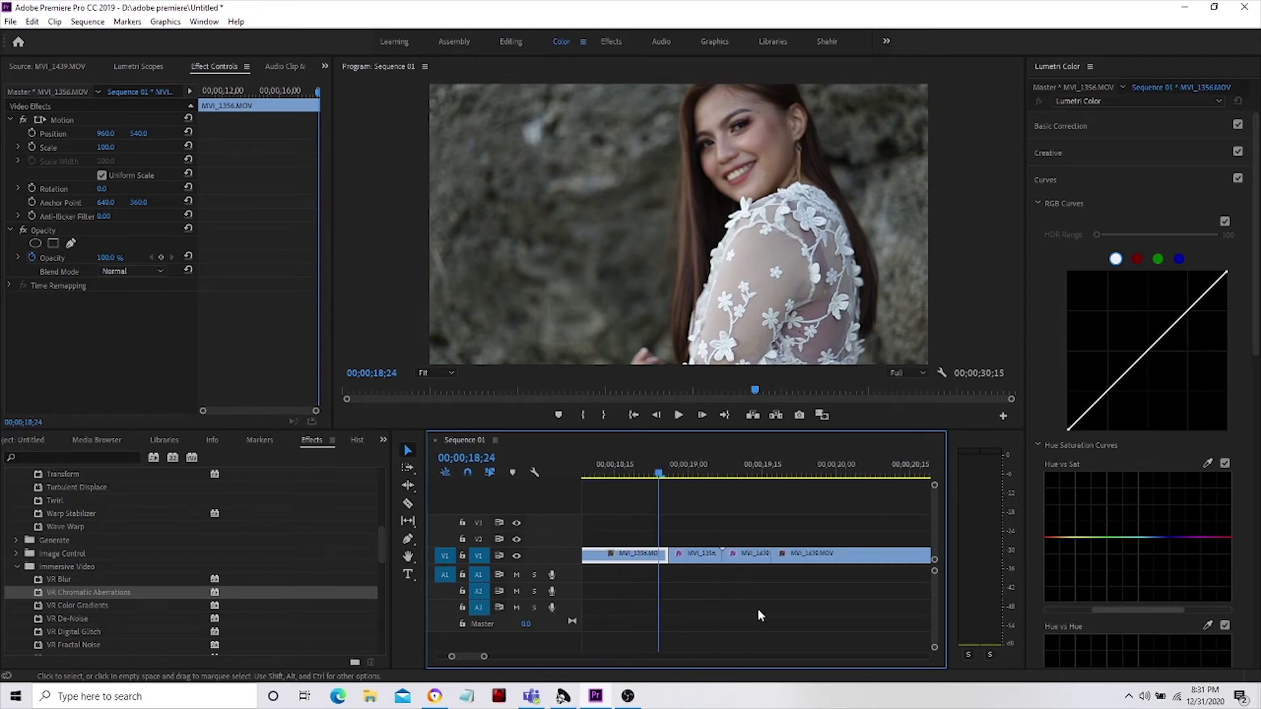
pyautogui.press('space')
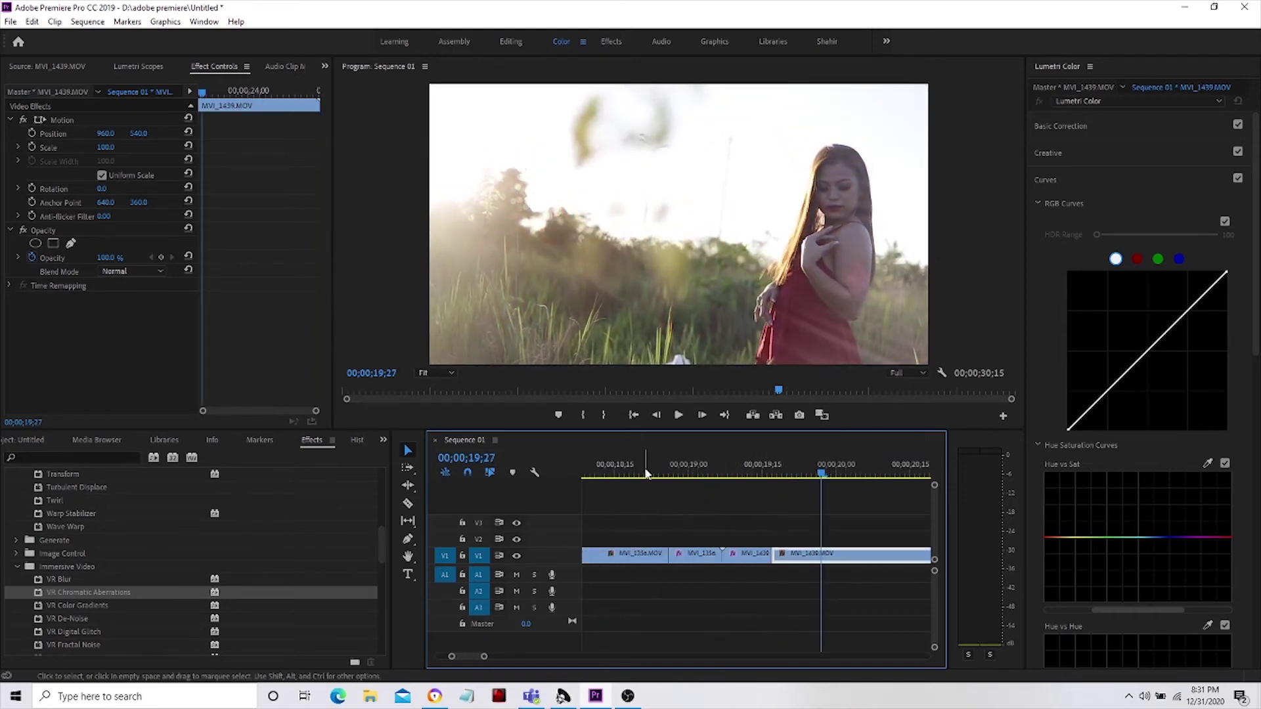
pyautogui.click(648, 470)
pyautogui.press('space')
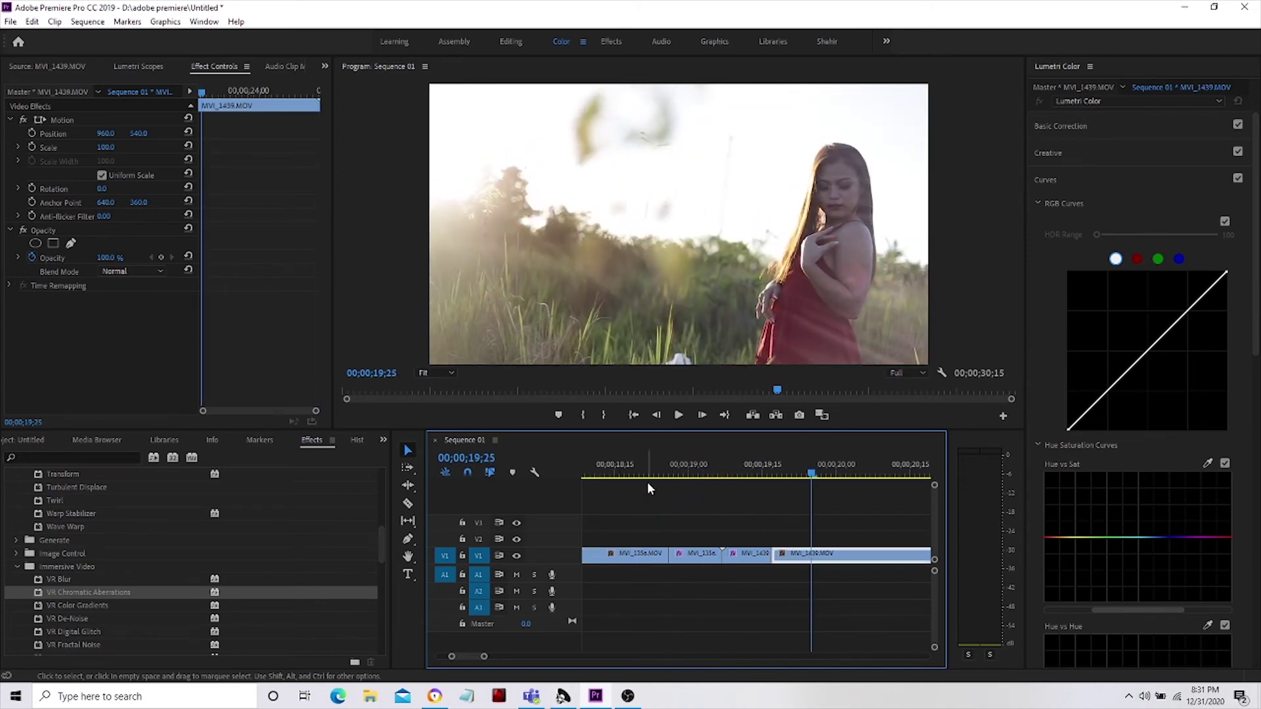
pyautogui.click(646, 473)
pyautogui.press('space')
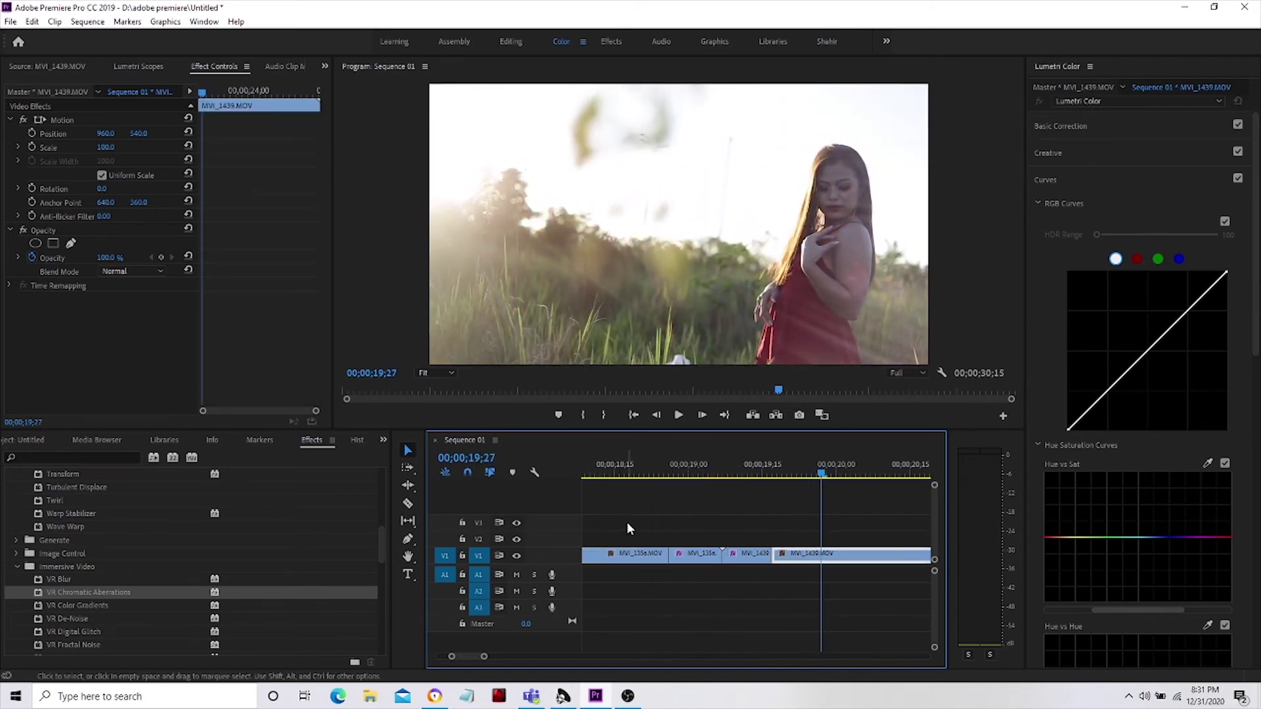
pyautogui.click(659, 461)
pyautogui.press('space')
pyautogui.press('space')
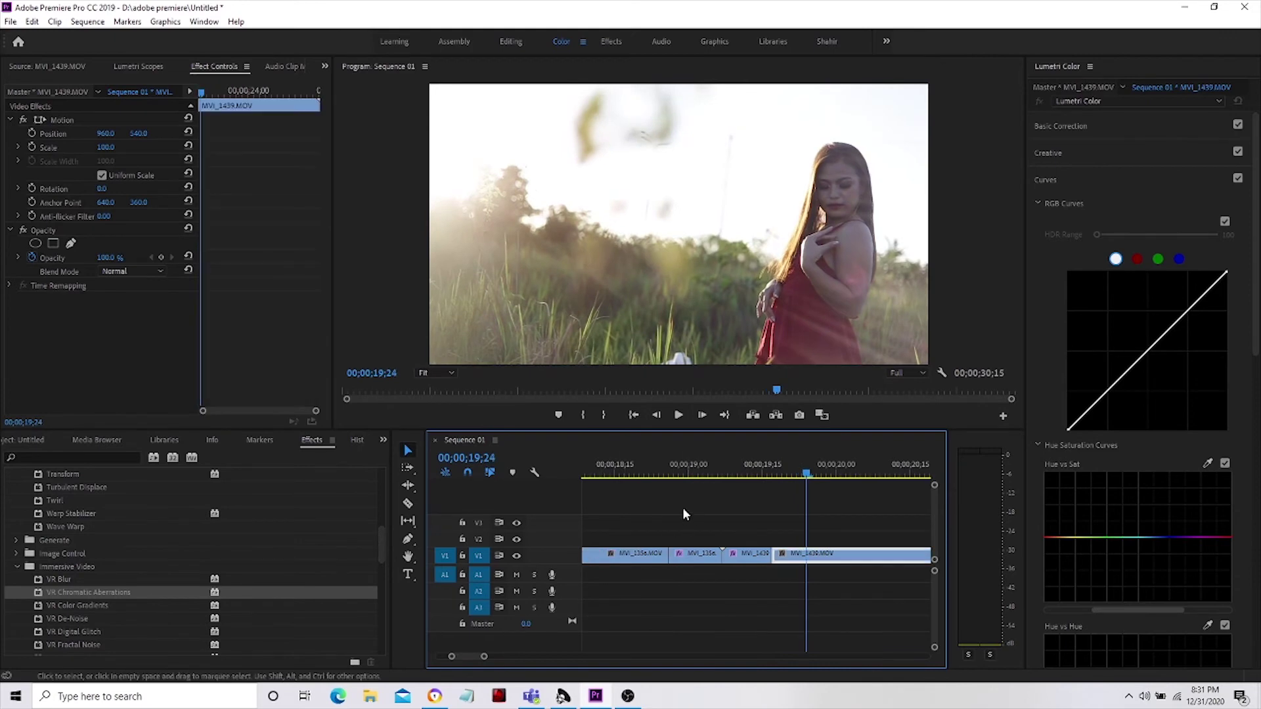
pyautogui.click(657, 467)
pyautogui.press('space')
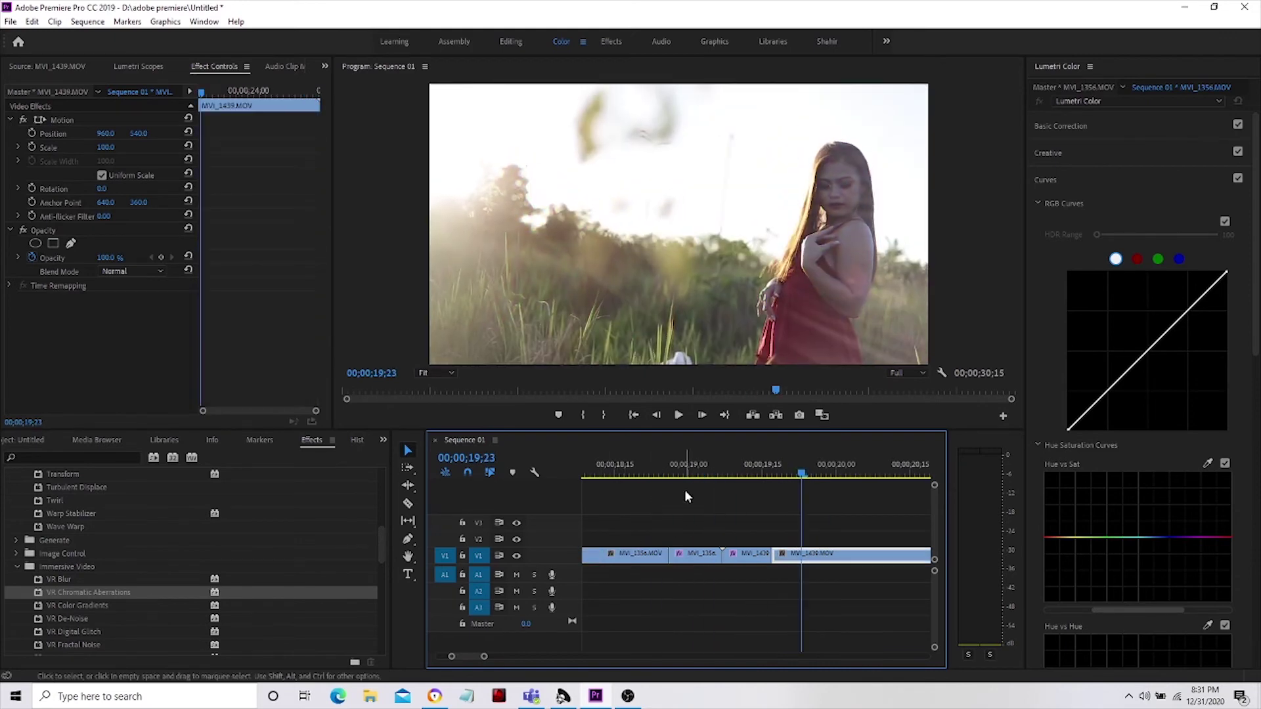
pyautogui.click(660, 463)
pyautogui.press('space')
pyautogui.press('space')
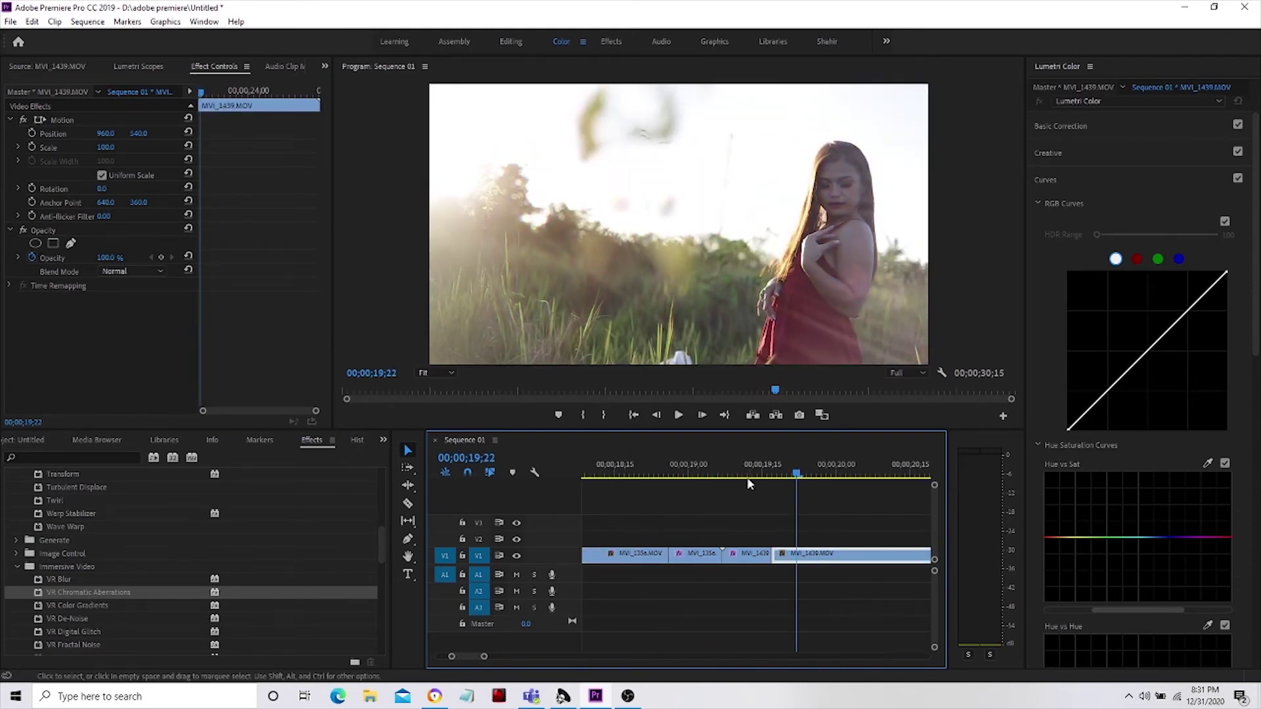
pyautogui.click(693, 467)
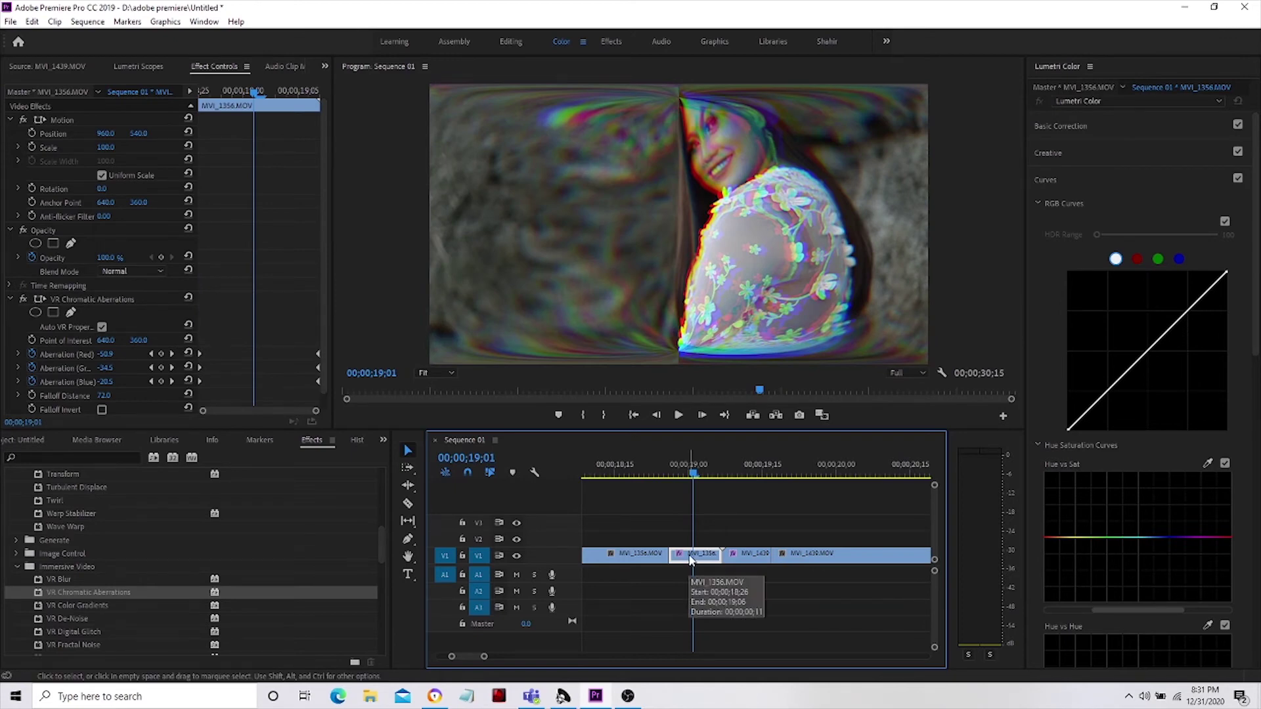
pyautogui.press('space')
pyautogui.press('space')
pyautogui.click(661, 470)
pyautogui.press('space')
pyautogui.click(666, 460)
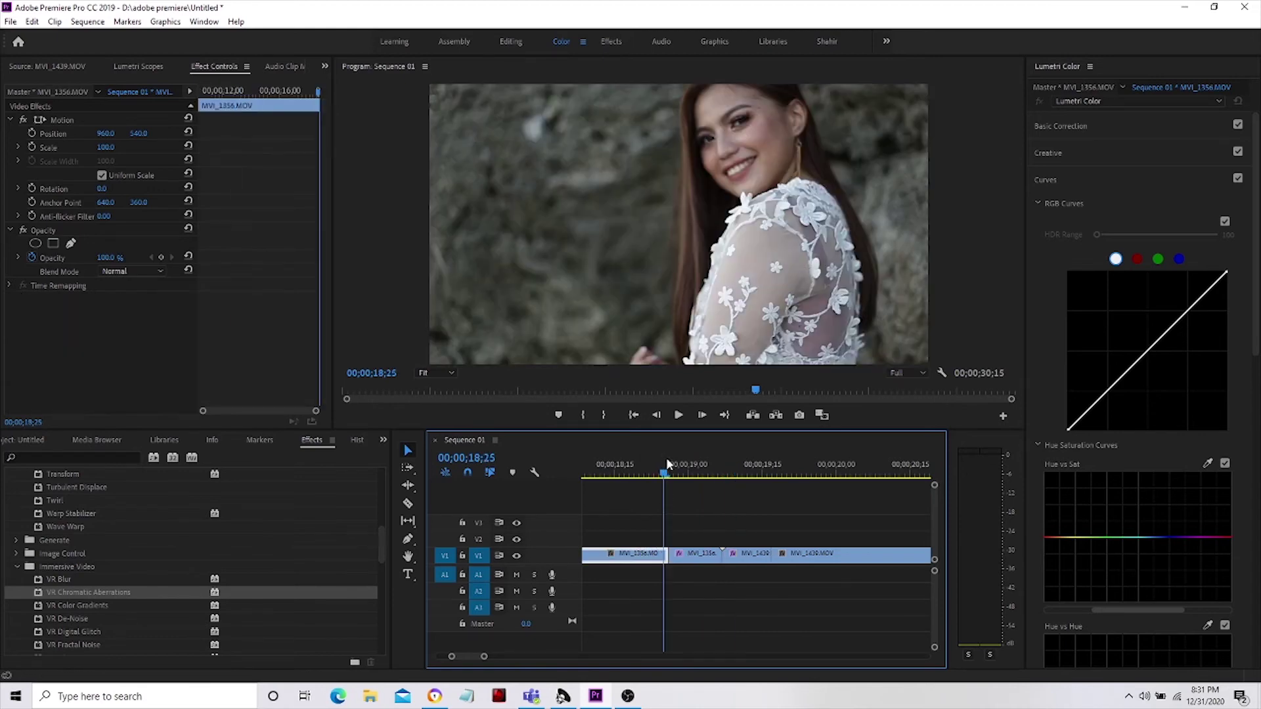
pyautogui.click(659, 459)
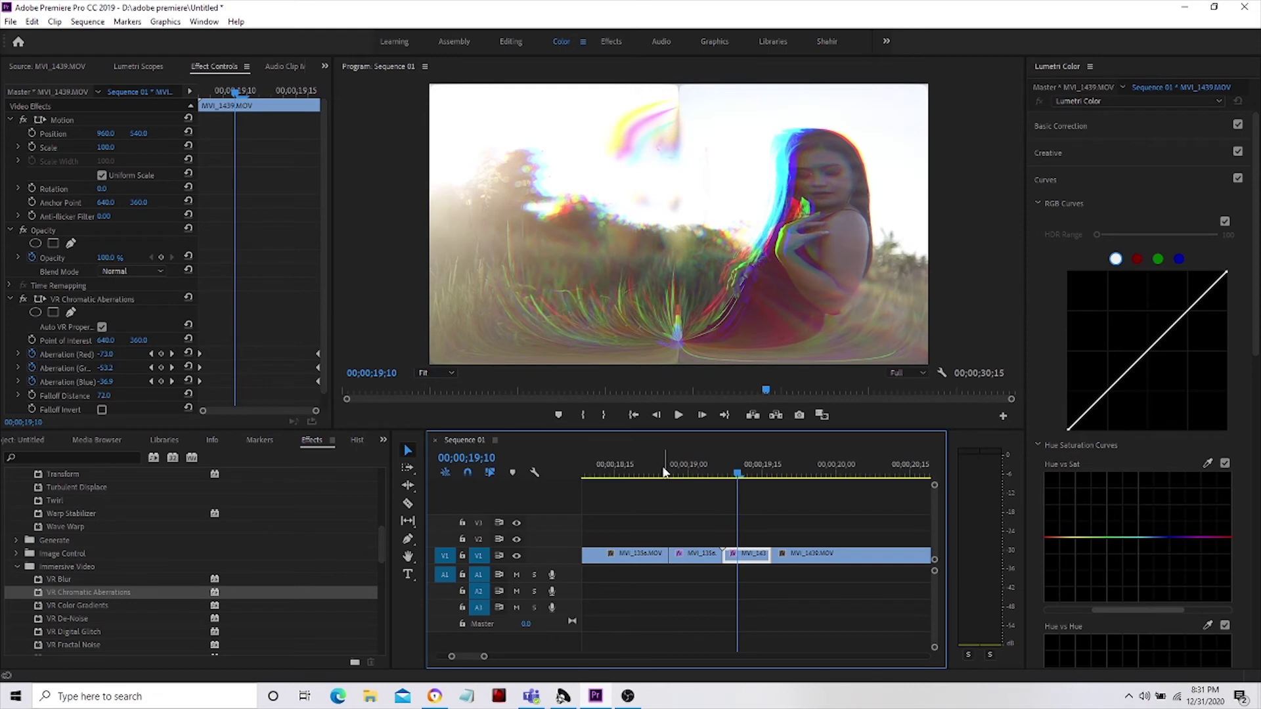
# Step: Examine the aberration settings and keyframes on the short MVI_1356.MOV piece up to 00;00;19;05
pyautogui.scroll(-2, 660, 510)
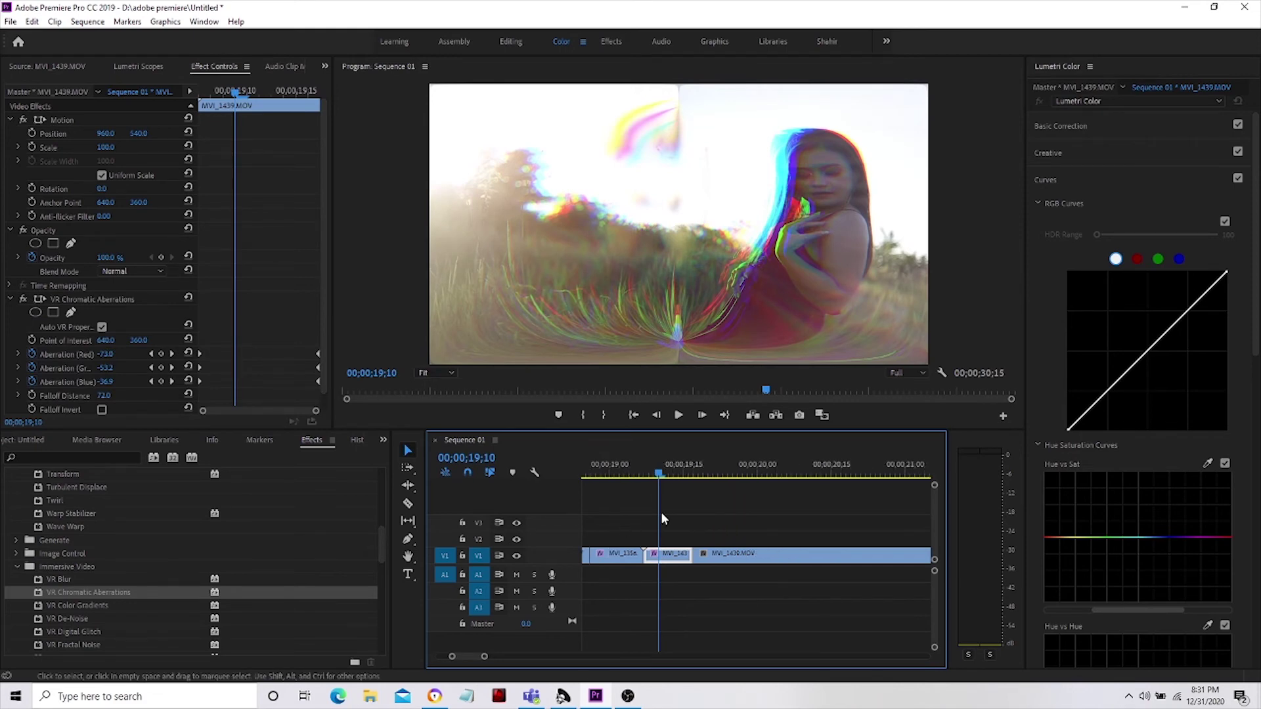
pyautogui.click(682, 472)
pyautogui.scroll(6, 685, 516)
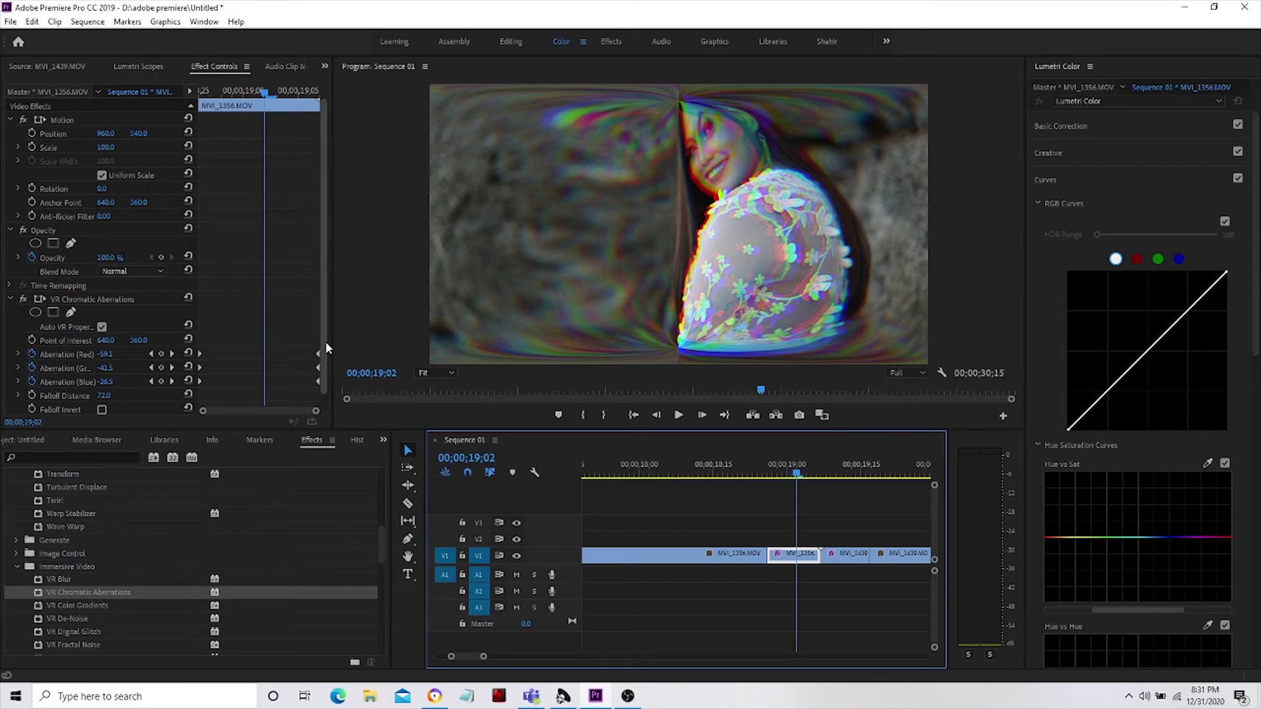
pyautogui.moveTo(325, 340); pyautogui.dragTo(329, 380)
pyautogui.click(793, 560)
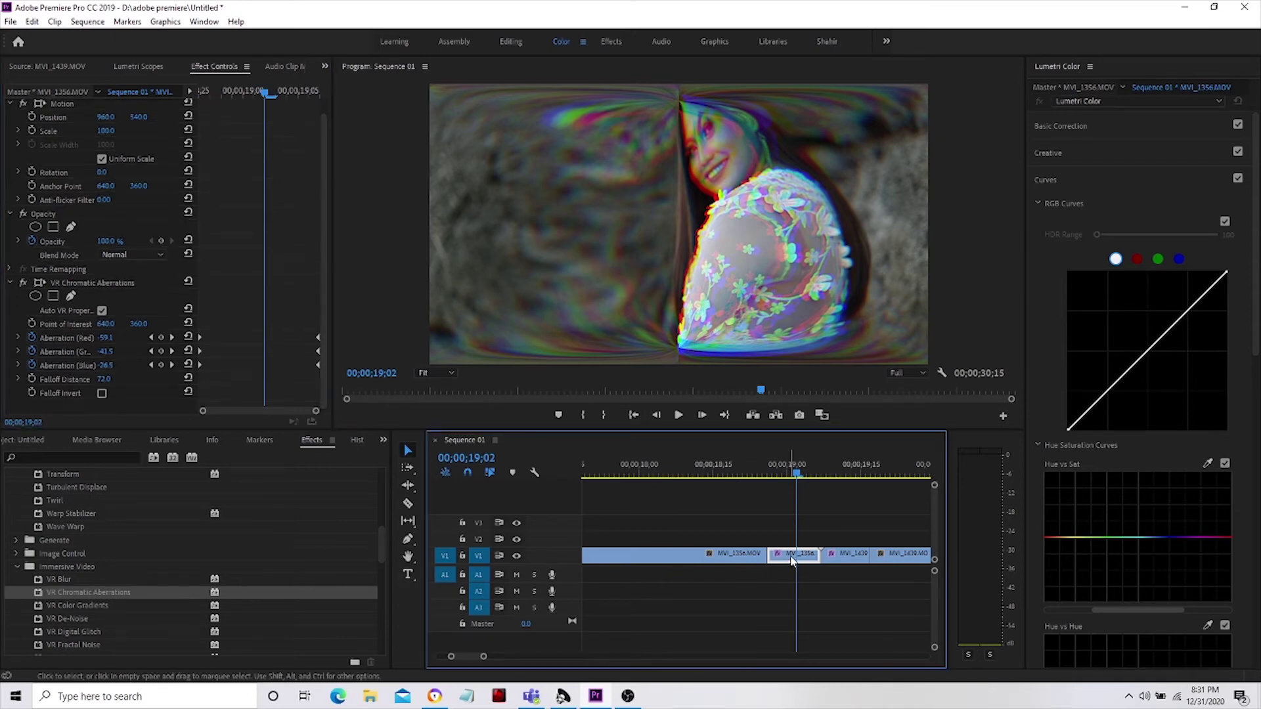
pyautogui.moveTo(790, 474); pyautogui.dragTo(812, 485)
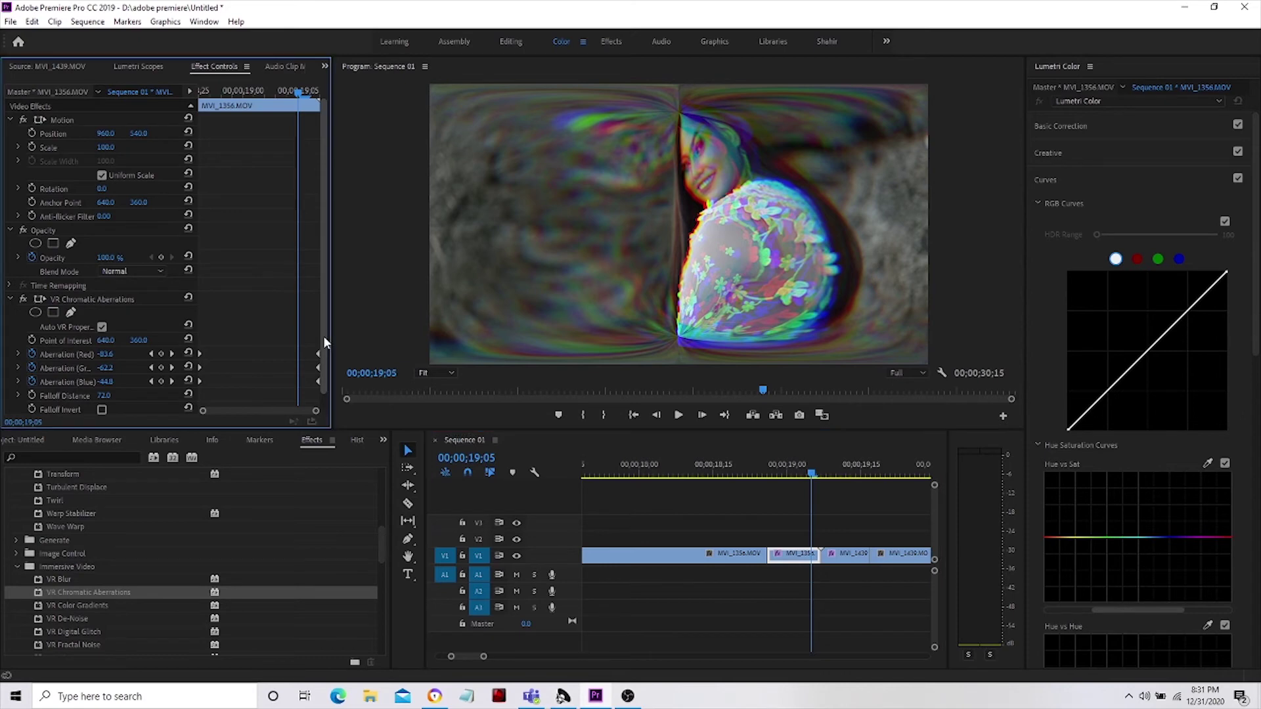
pyautogui.scroll(-1, 323, 335)
# Step: Nest the two short pieces around the cut into a single sequence, keeping the default name
pyautogui.moveTo(385, 557)
pyautogui.mouseDown()
pyautogui.moveTo(386, 590)
pyautogui.moveTo(388, 572)
pyautogui.mouseUp()
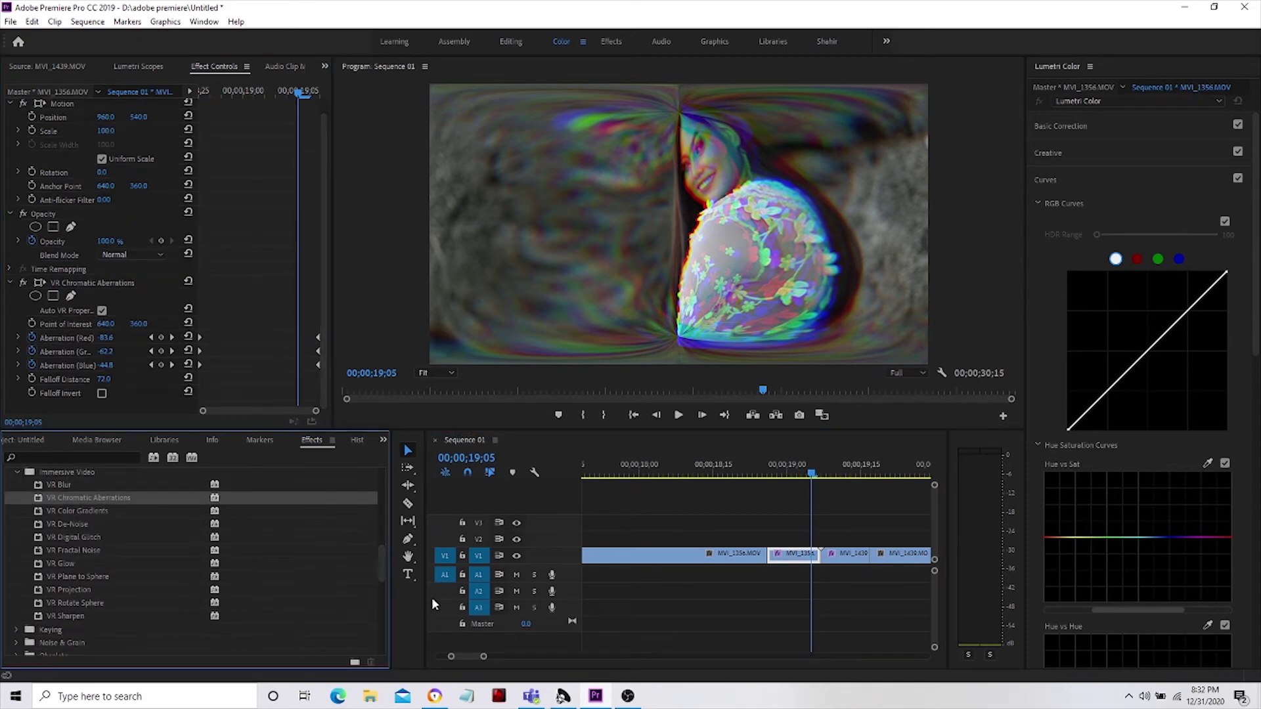
pyautogui.click(85, 603)
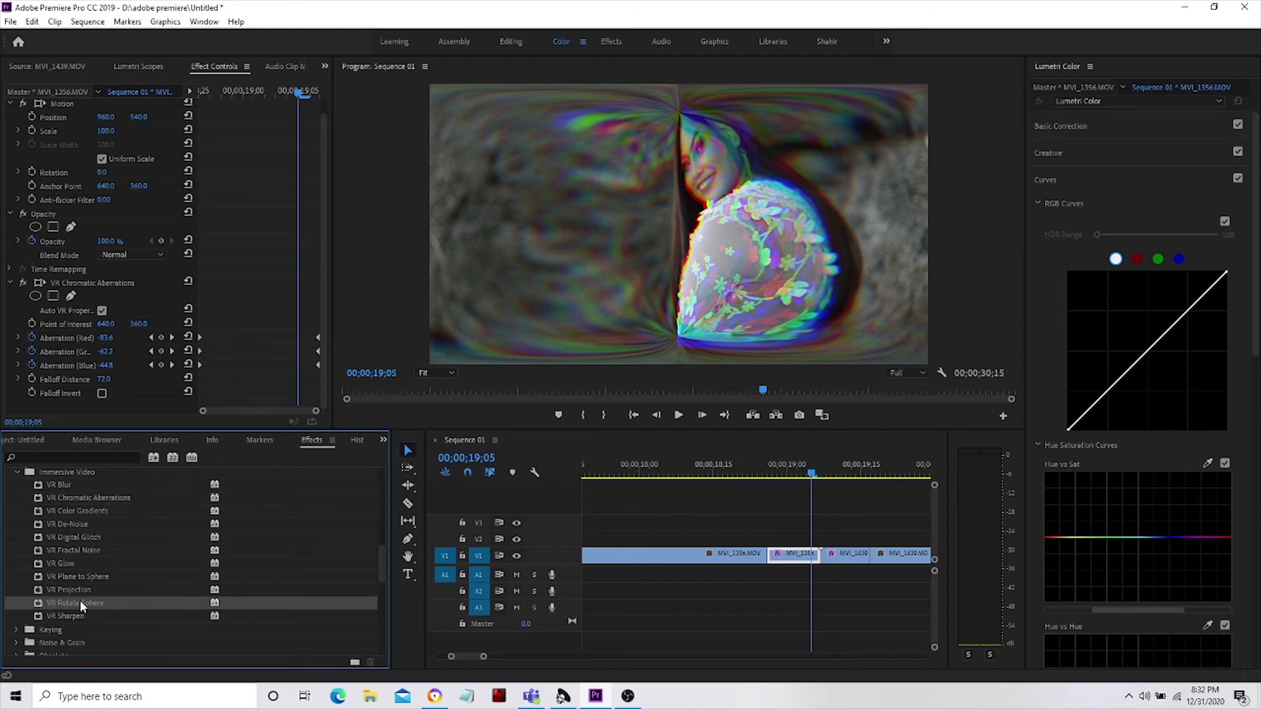
pyautogui.keyDown('shift'); pyautogui.click(795, 555); pyautogui.keyUp('shift')
pyautogui.rightClick(842, 557)
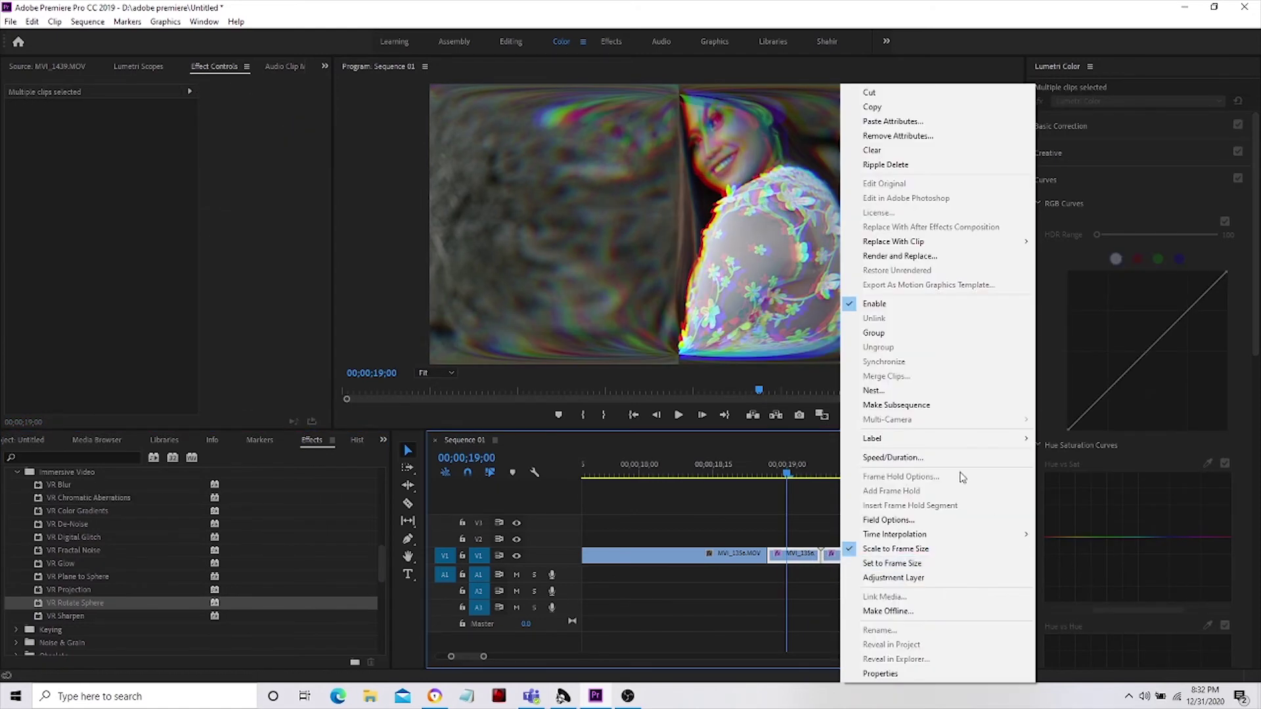
pyautogui.click(873, 390)
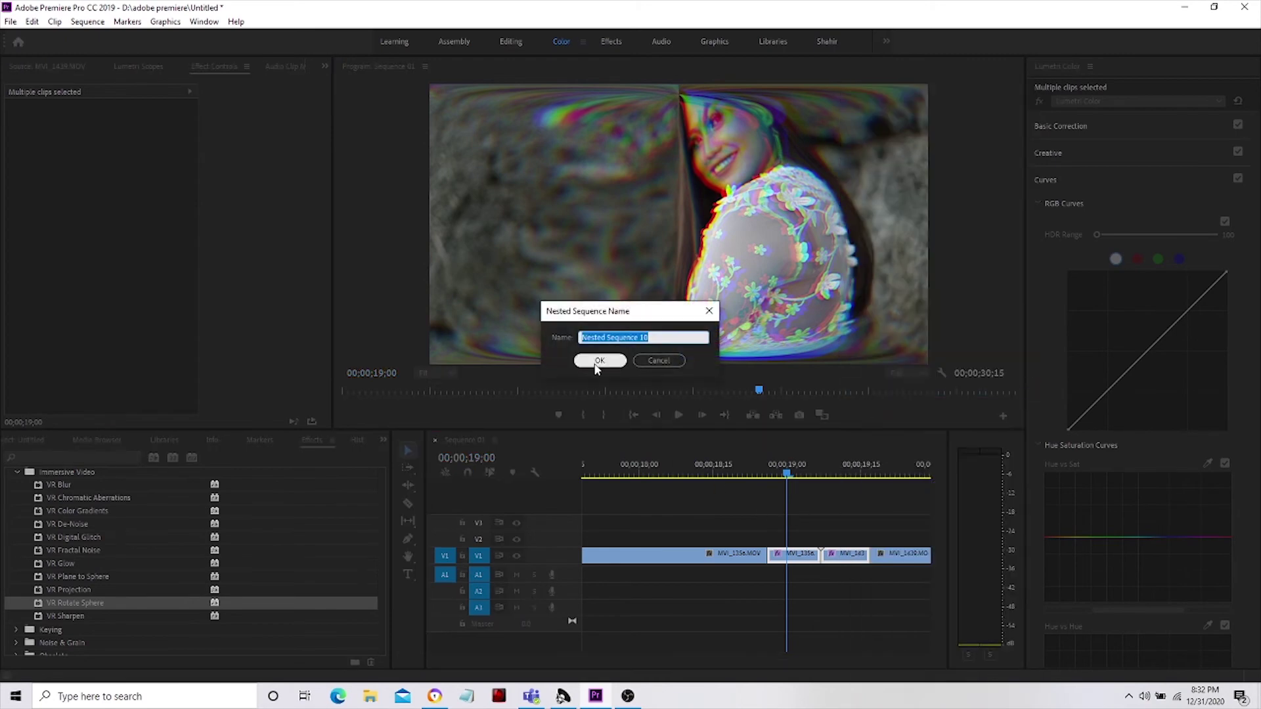
pyautogui.click(597, 362)
# Step: Apply the VR Rotate Sphere effect to the nested clip between MVI_1356.MOV and MVI_1439.MOV
pyautogui.moveTo(787, 474)
pyautogui.mouseDown()
pyautogui.moveTo(824, 478)
pyautogui.moveTo(788, 479)
pyautogui.moveTo(824, 487)
pyautogui.moveTo(801, 494)
pyautogui.mouseUp()
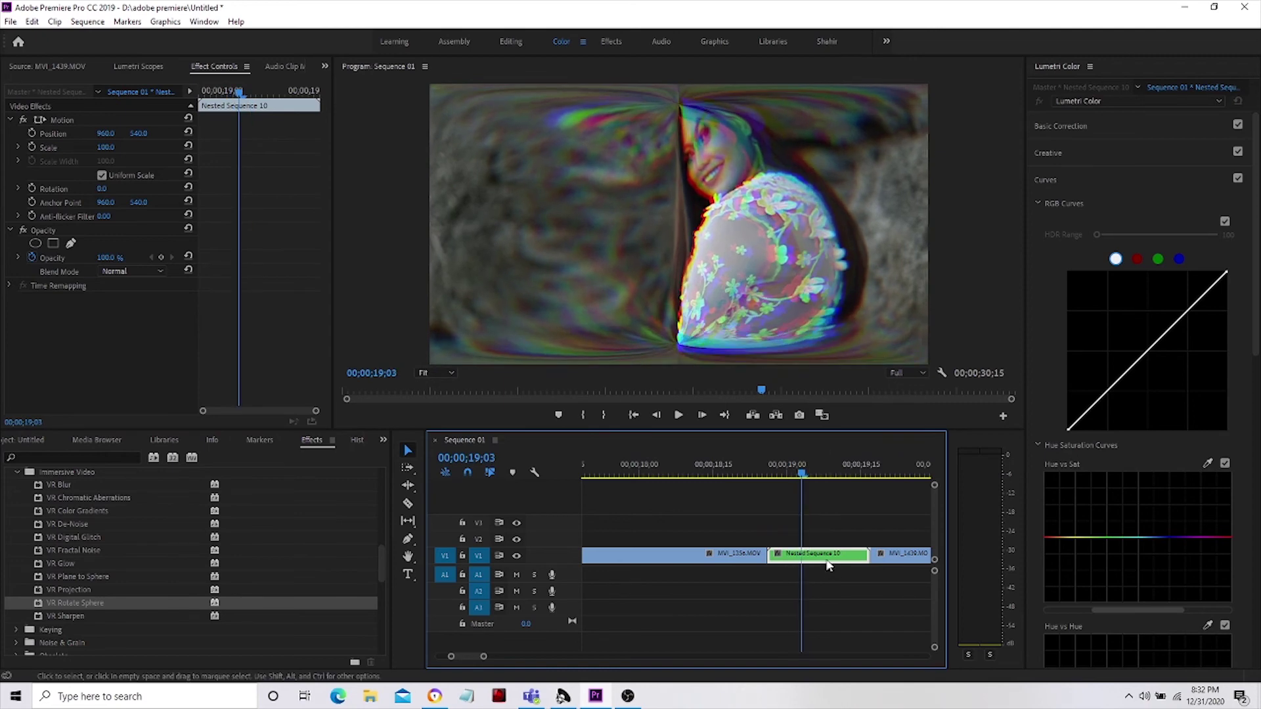
pyautogui.click(805, 468)
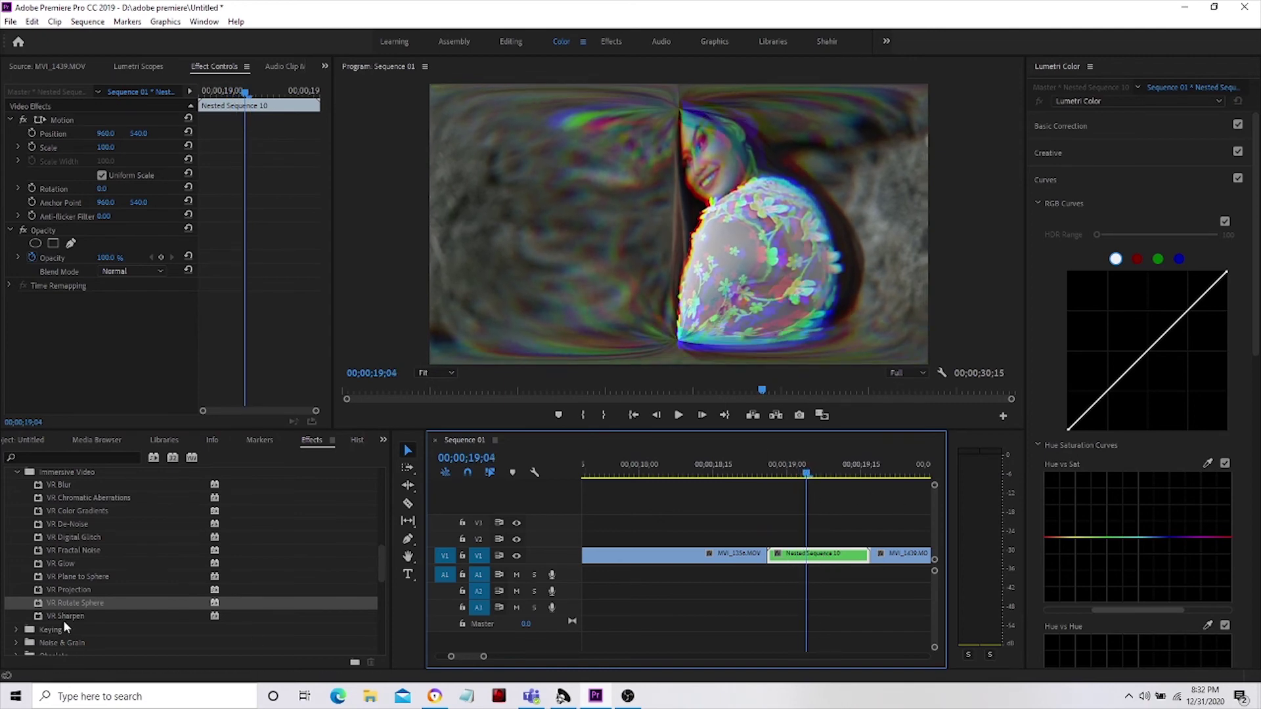
pyautogui.moveTo(61, 602); pyautogui.dragTo(802, 558)
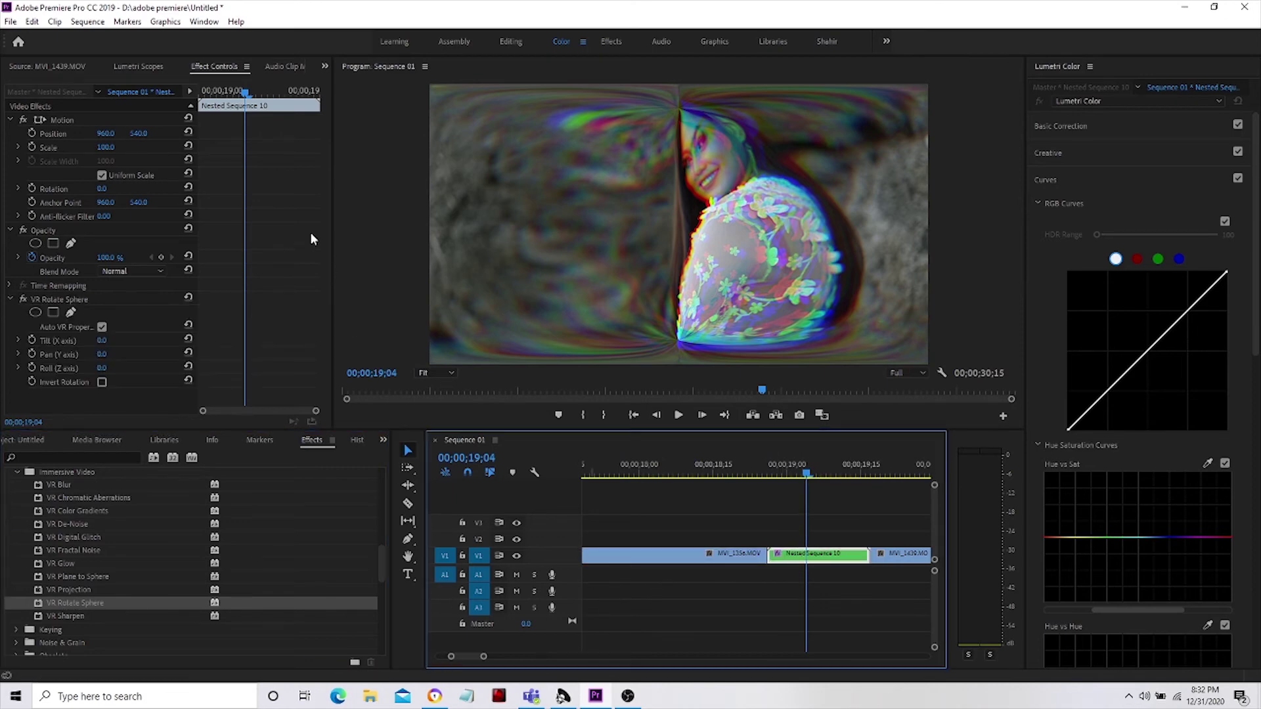
# Step: Start keyframing the nested clip's VR Rotate Sphere Roll (Z axis) at 0 and move that keyframe to the clip's start
pyautogui.moveTo(250, 93); pyautogui.dragTo(210, 125)
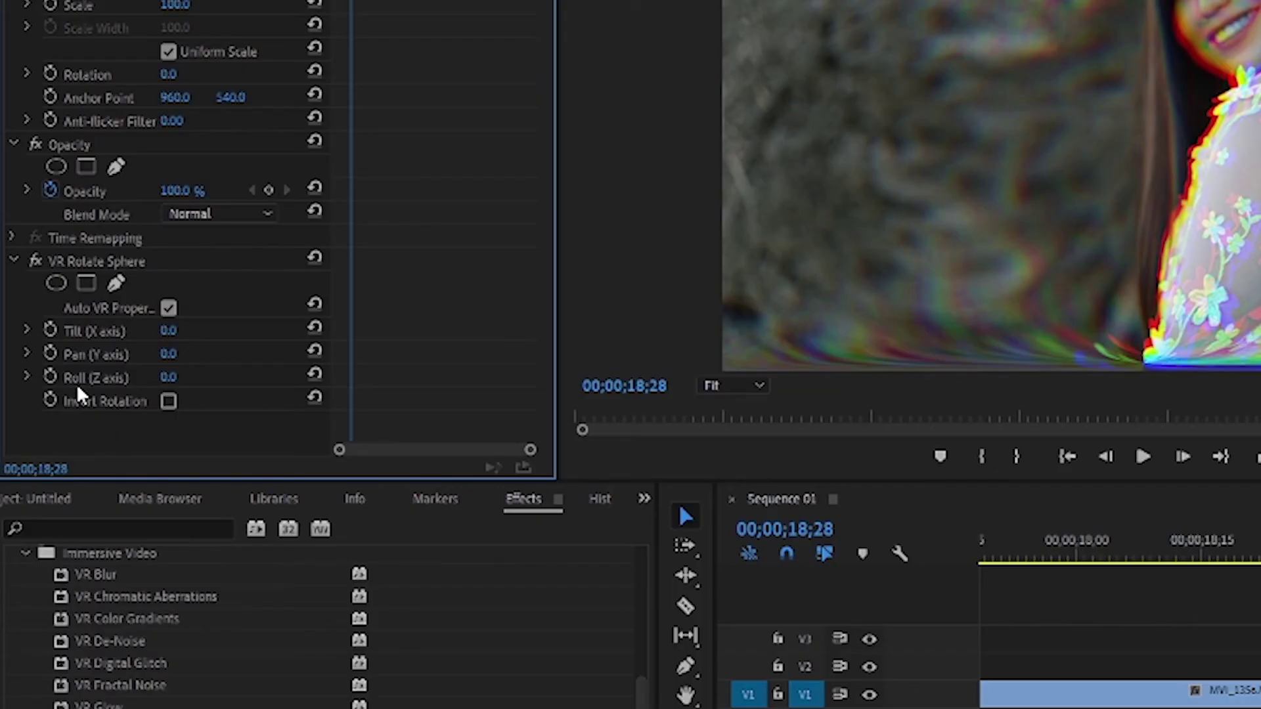
pyautogui.click(50, 376)
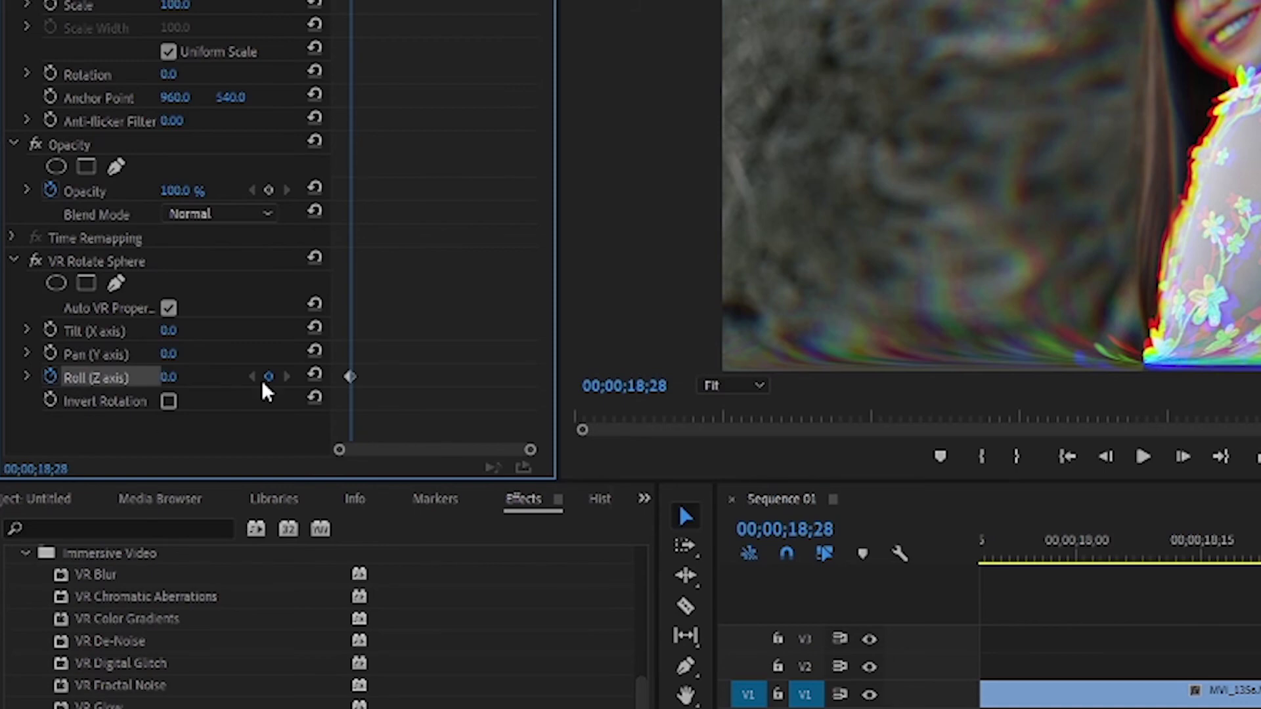
pyautogui.click(349, 379)
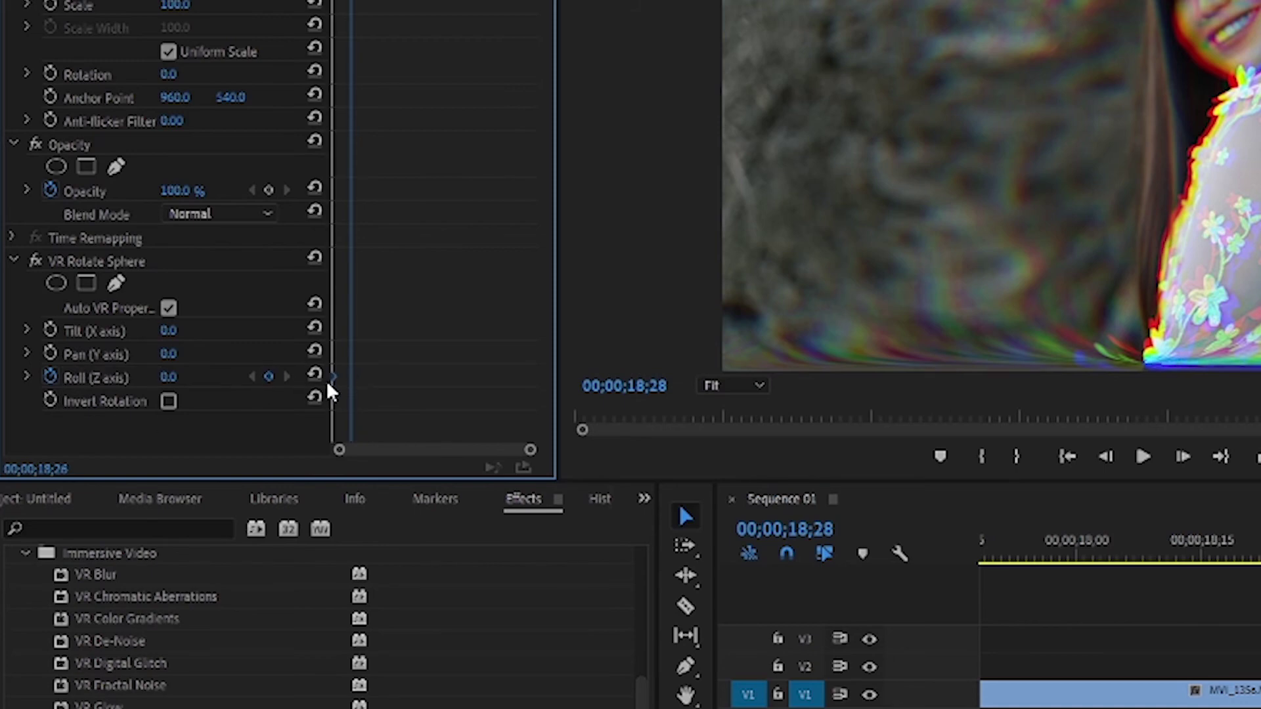
pyautogui.moveTo(349, 374); pyautogui.dragTo(326, 375)
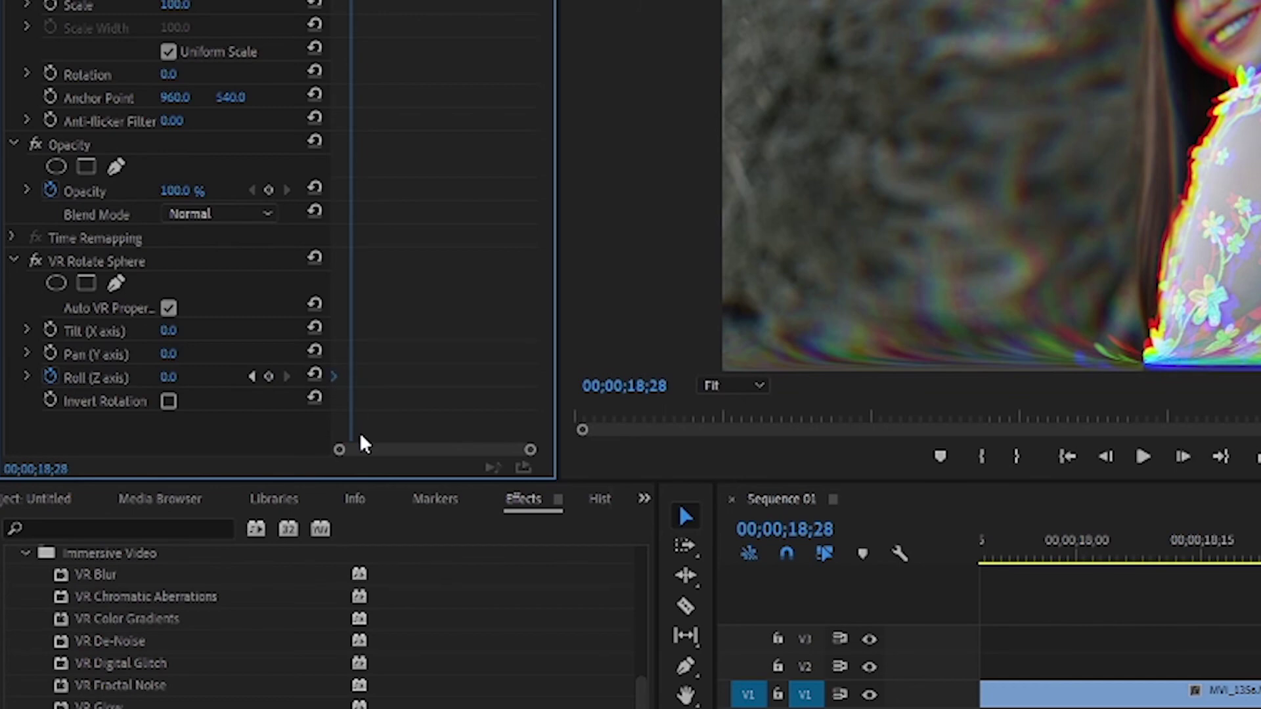
# Step: At 00;00;19;06, set Roll (Z axis) to a full turn of about 360° and move the new keyframe to the nested clip's end
pyautogui.press('Right')
pyautogui.press('Right')
pyautogui.press('Right')
pyautogui.press('Right')
pyautogui.press('Right')
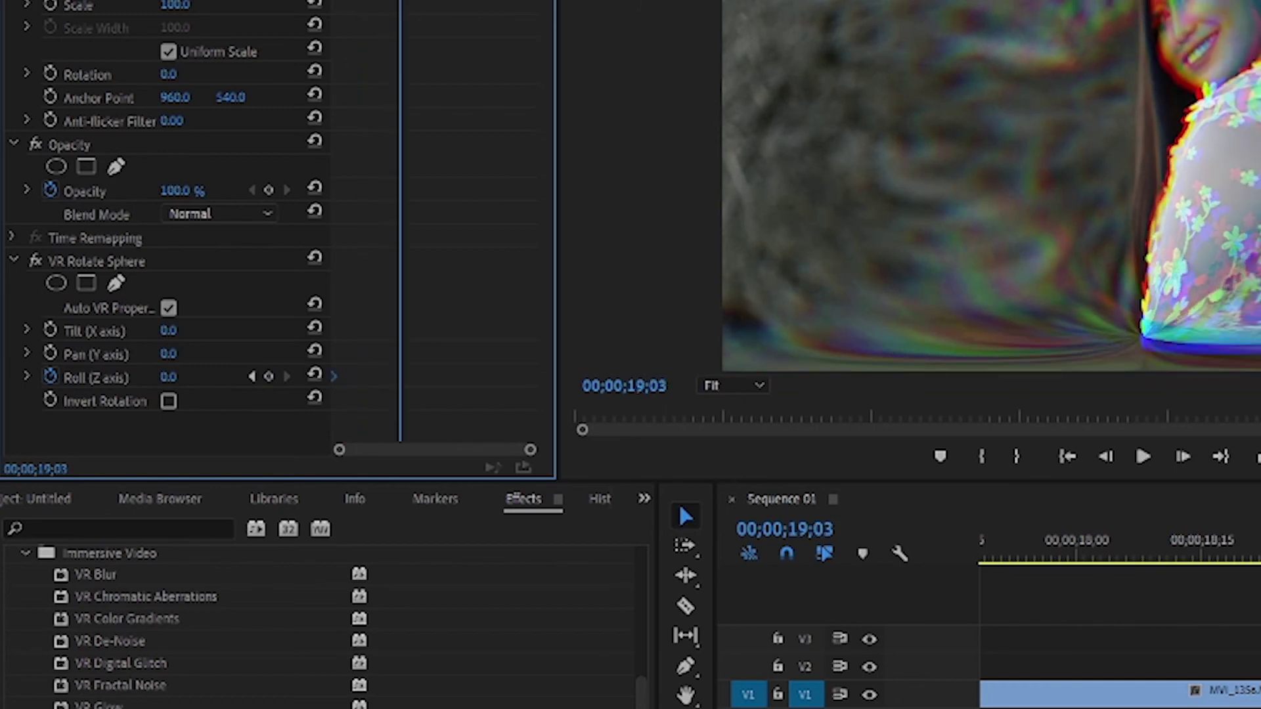
pyautogui.press('Right')
pyautogui.press('Right')
pyautogui.press('Right')
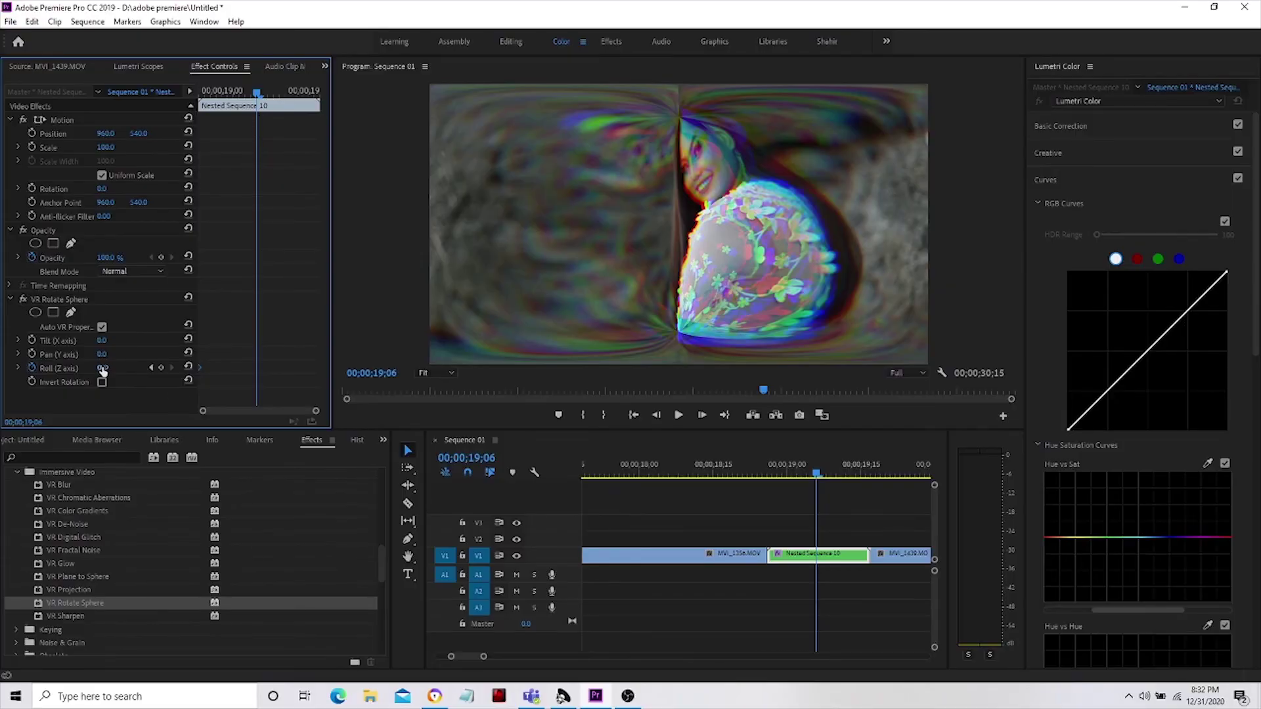
pyautogui.moveTo(120, 368); pyautogui.dragTo(181, 369)
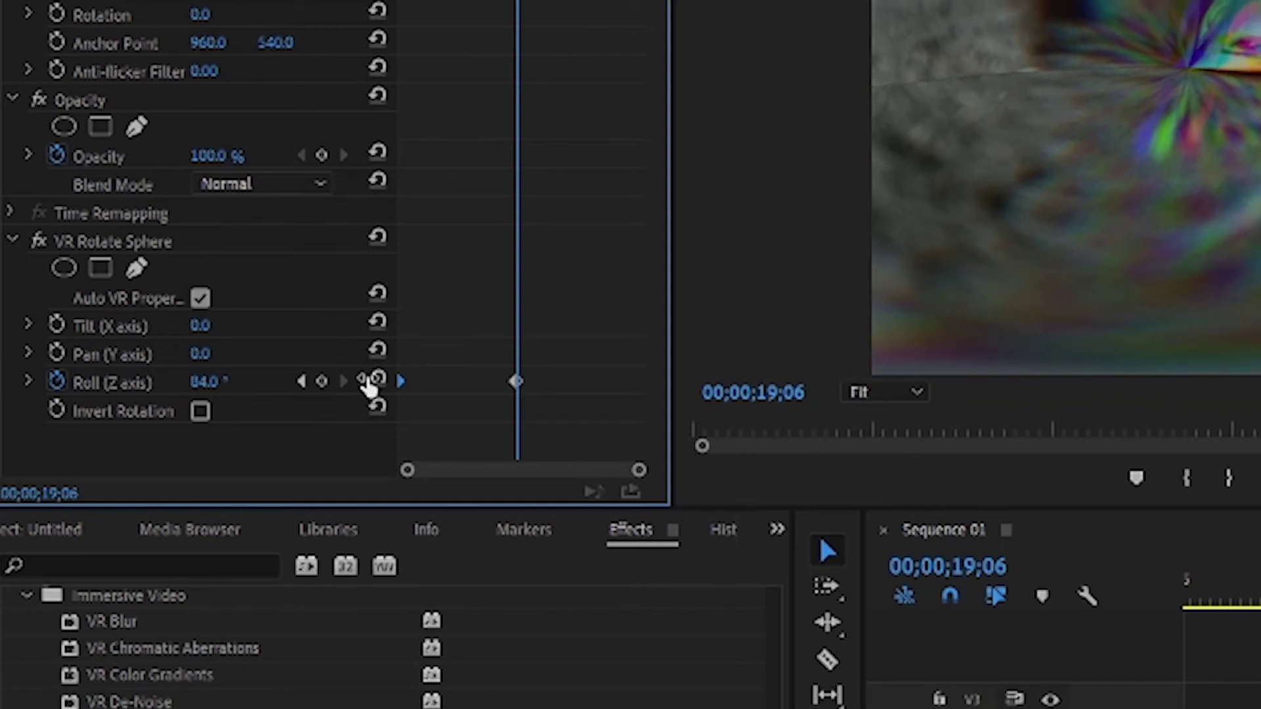
pyautogui.moveTo(368, 387); pyautogui.dragTo(724, 332)
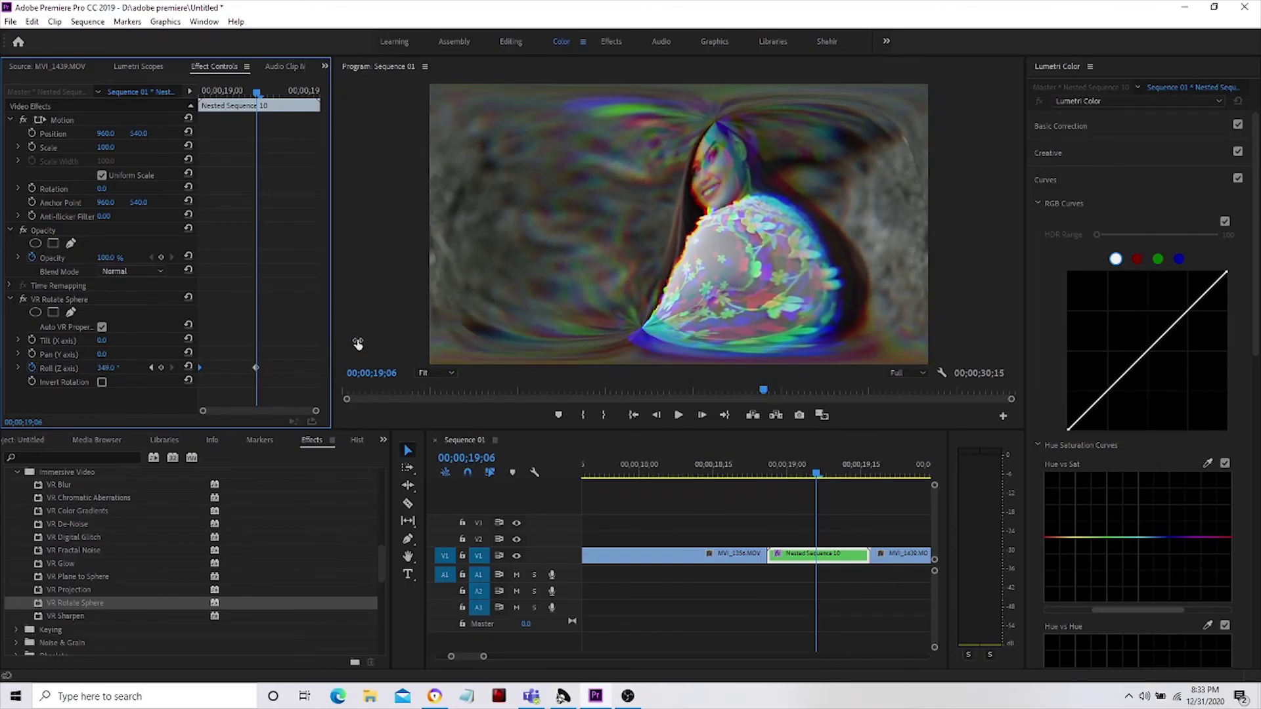
pyautogui.moveTo(357, 344); pyautogui.dragTo(378, 363)
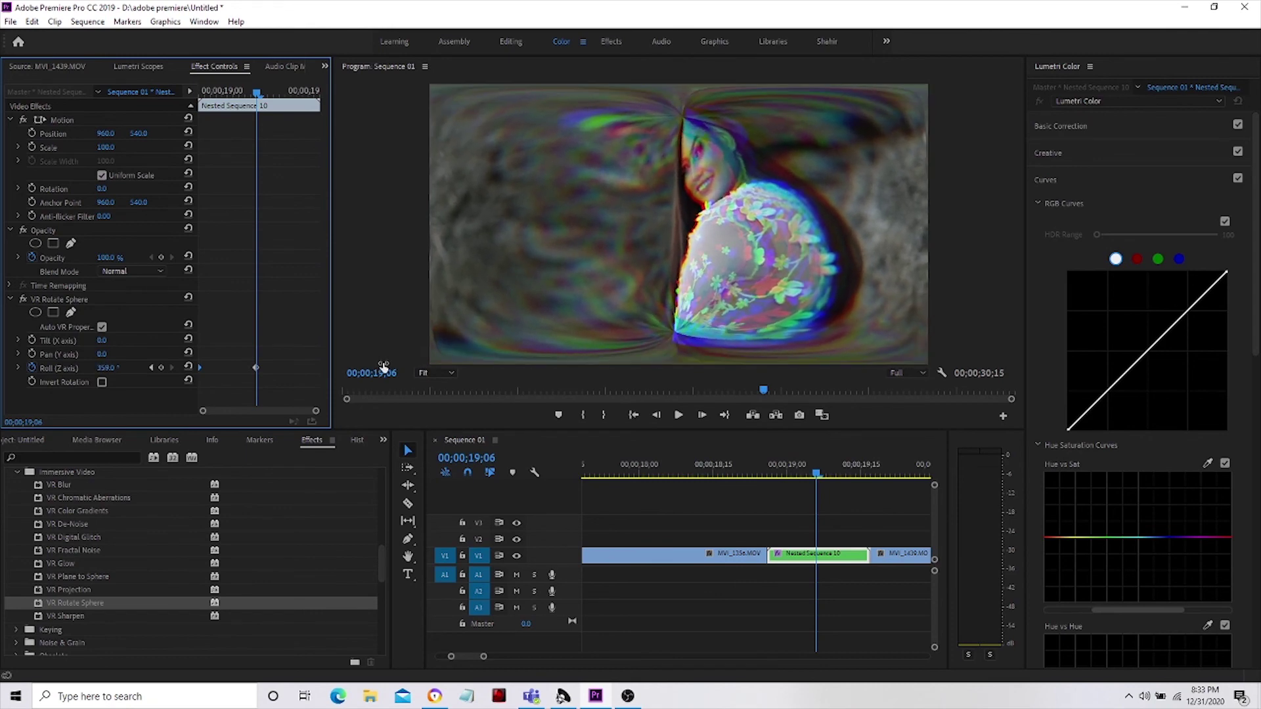
pyautogui.moveTo(384, 366); pyautogui.dragTo(383, 366)
pyautogui.moveTo(256, 372); pyautogui.dragTo(329, 380)
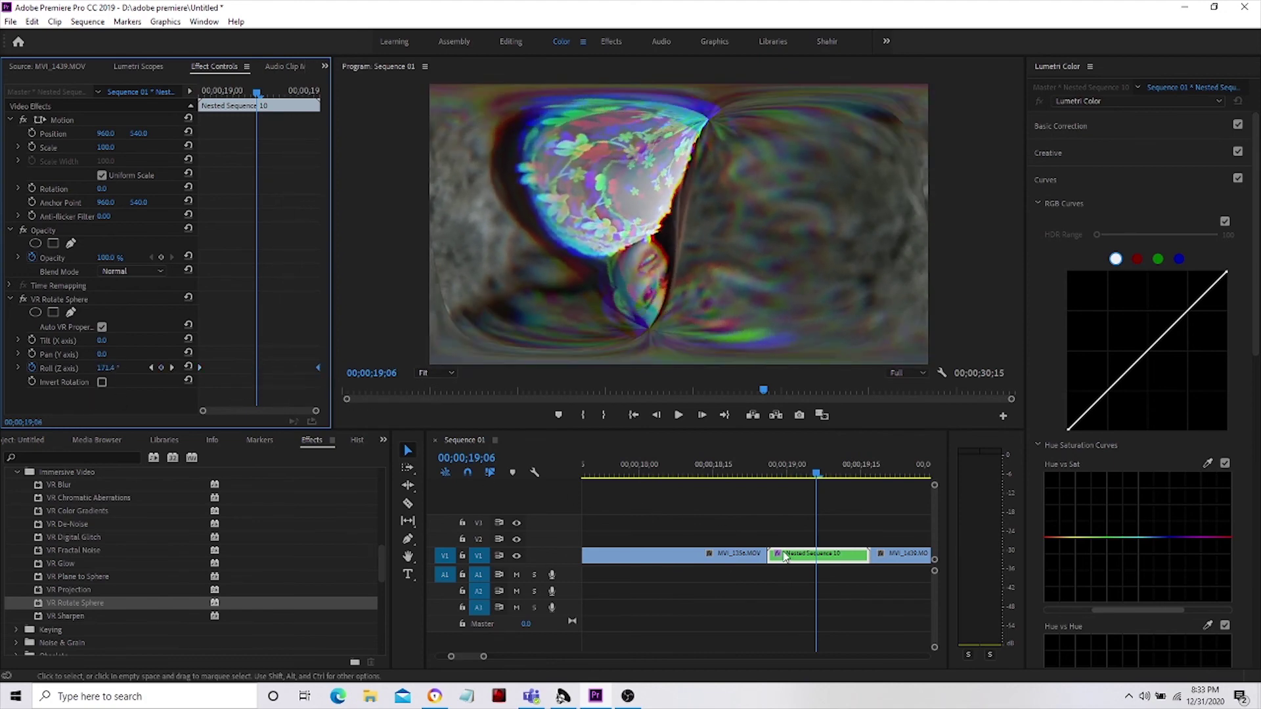
# Step: Play the transition several times from just before the nested clip to judge the rotation combined with the chromatic aberration
pyautogui.click(749, 466)
pyautogui.scroll(-3, 471, 627)
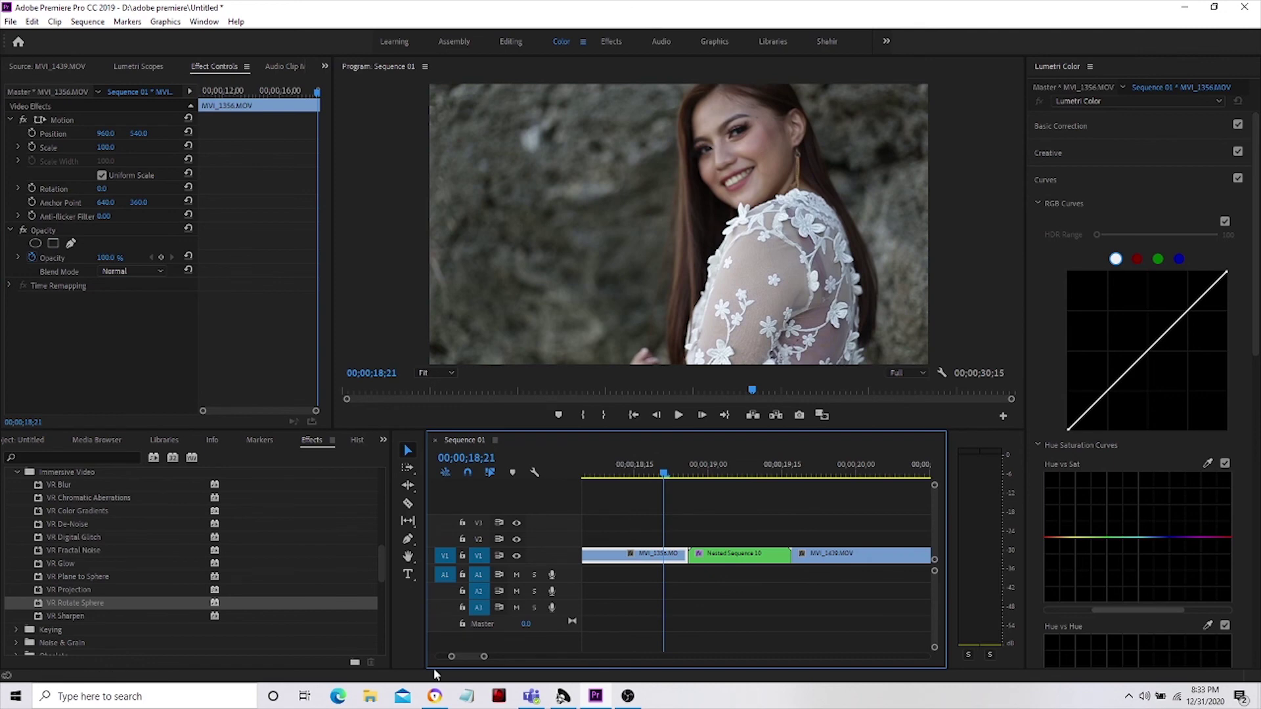
pyautogui.press('space')
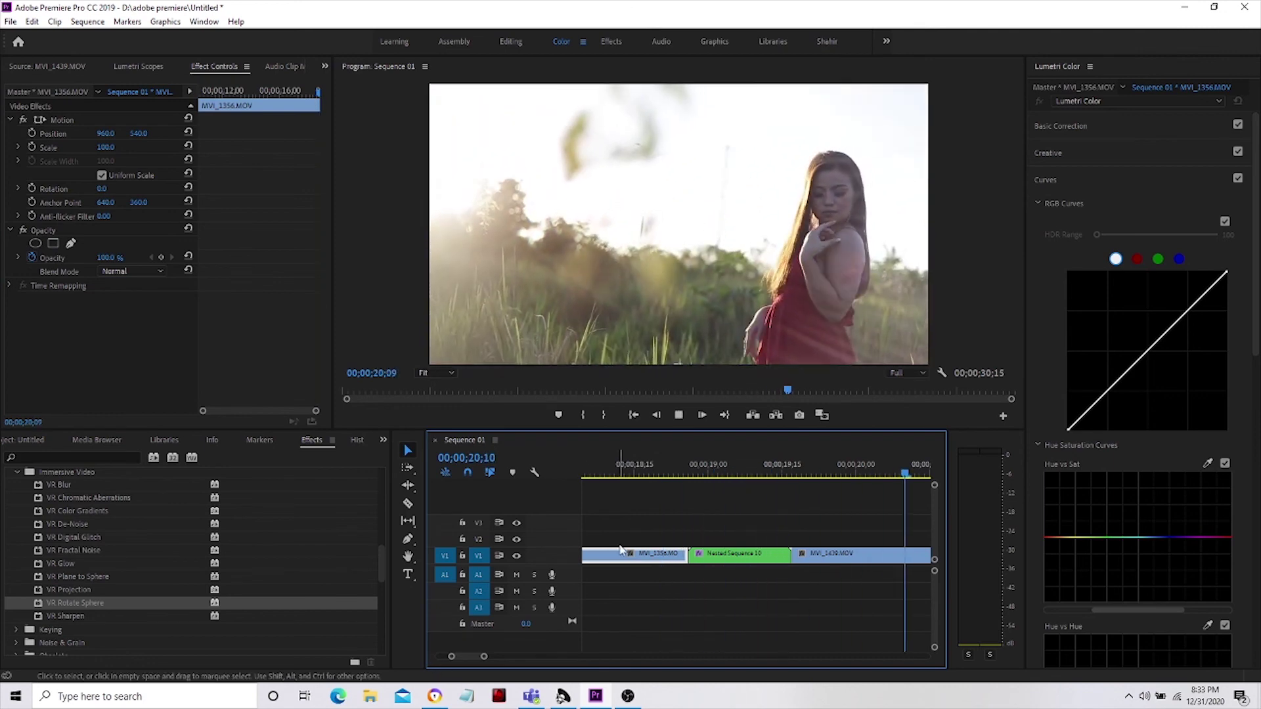
pyautogui.press('space')
pyautogui.scroll(5, 642, 517)
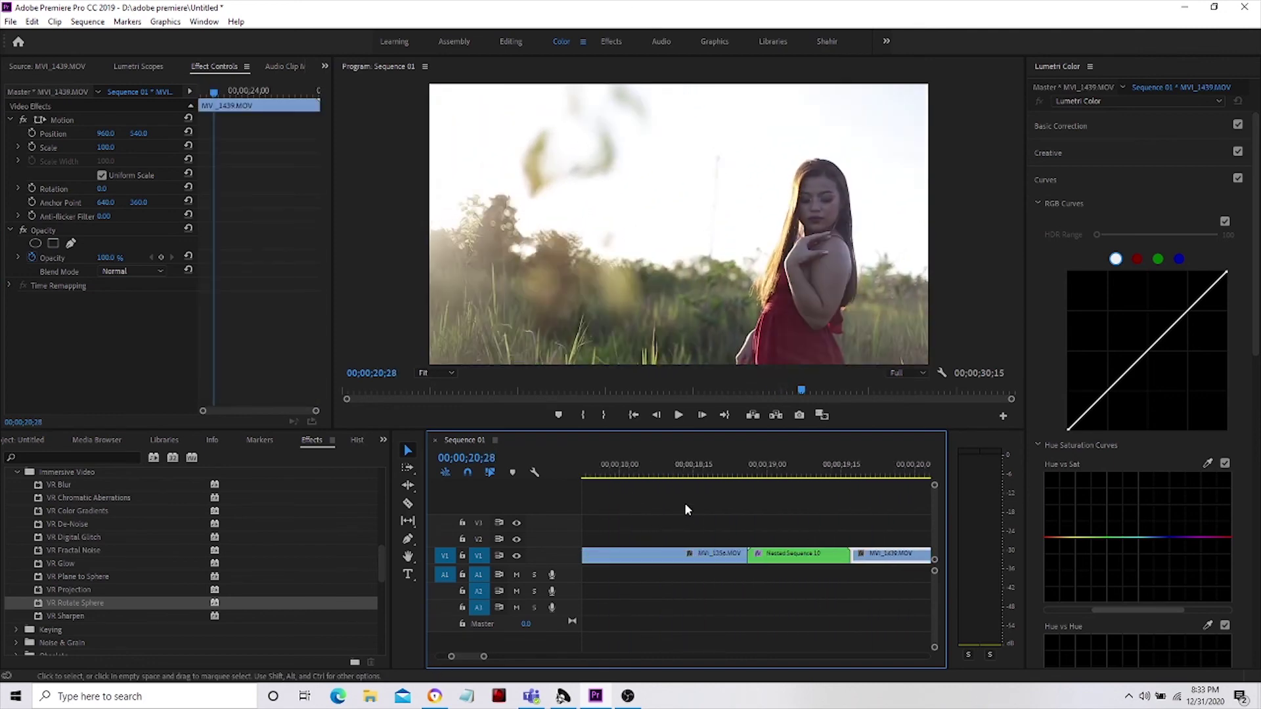
pyautogui.click(714, 477)
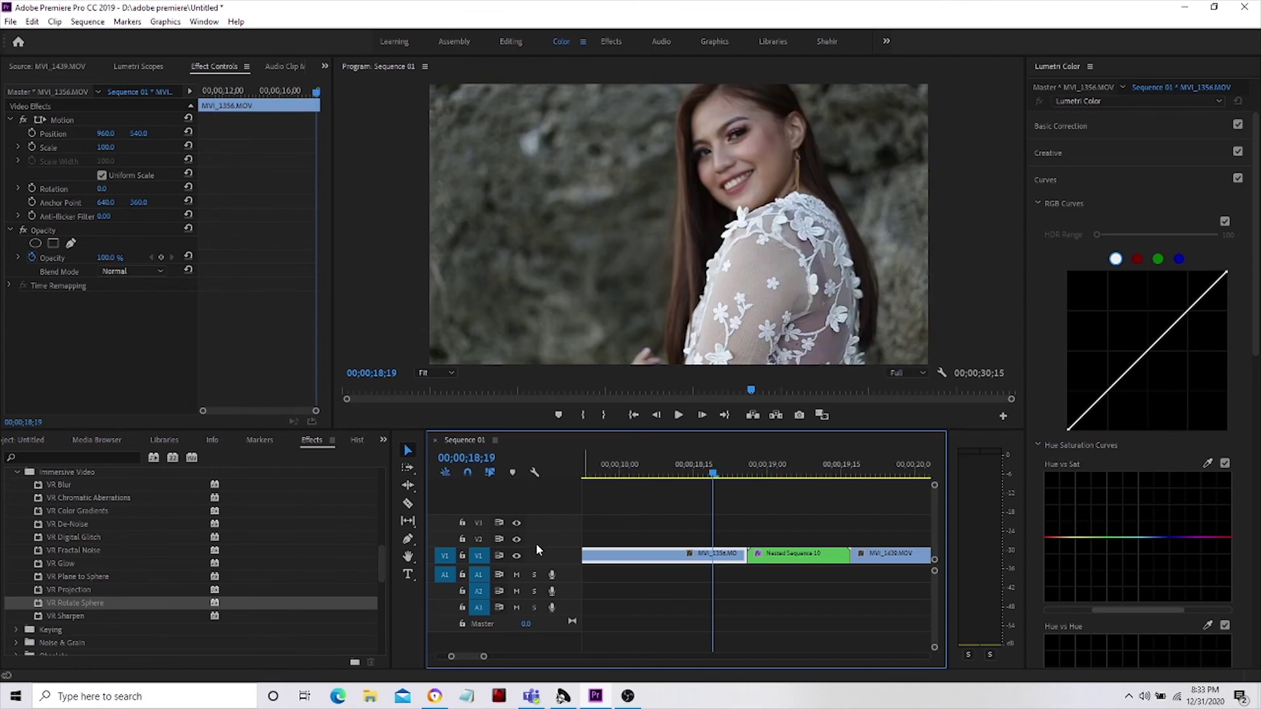
pyautogui.press('space')
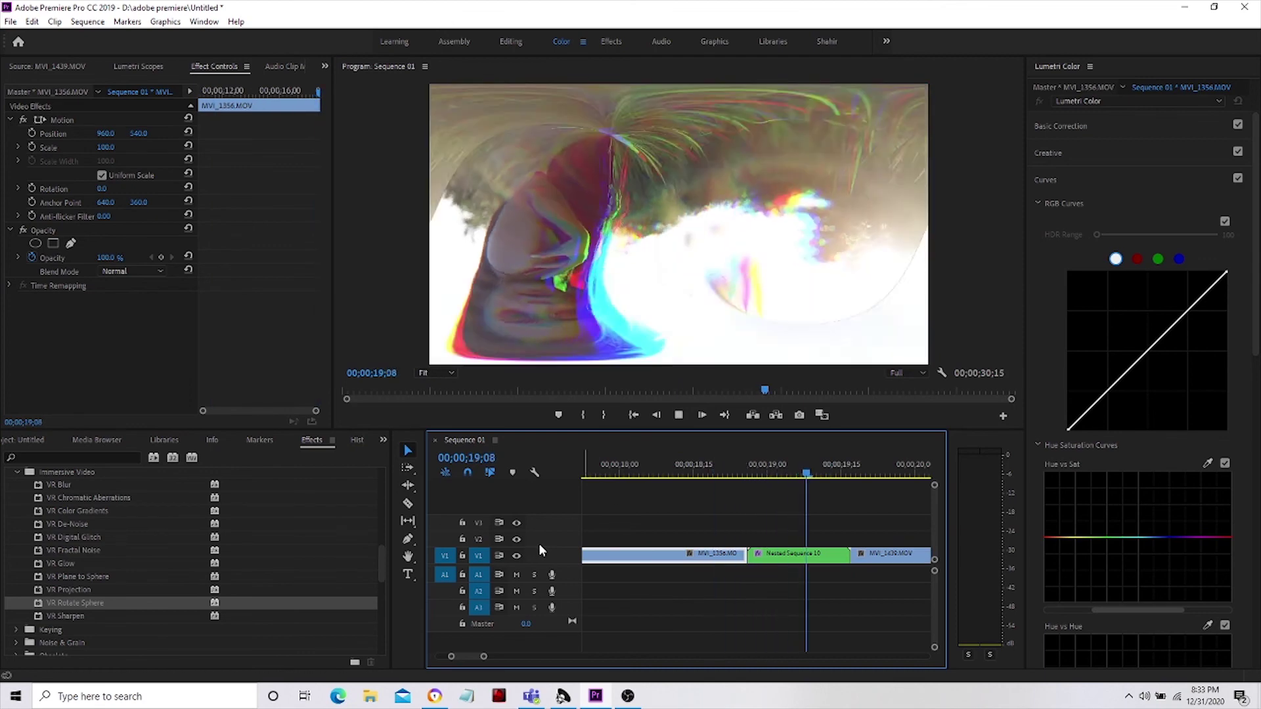
pyautogui.press('space')
pyautogui.scroll(5, 627, 529)
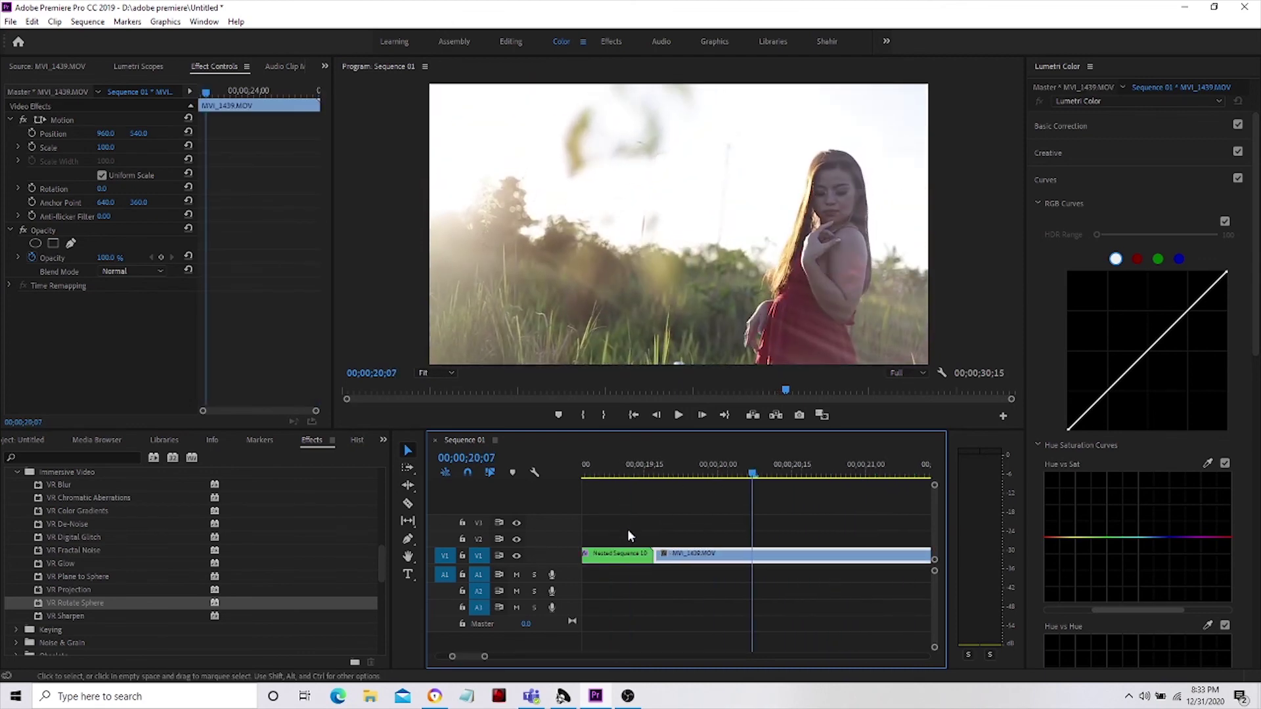
pyautogui.click(626, 463)
pyautogui.press('space')
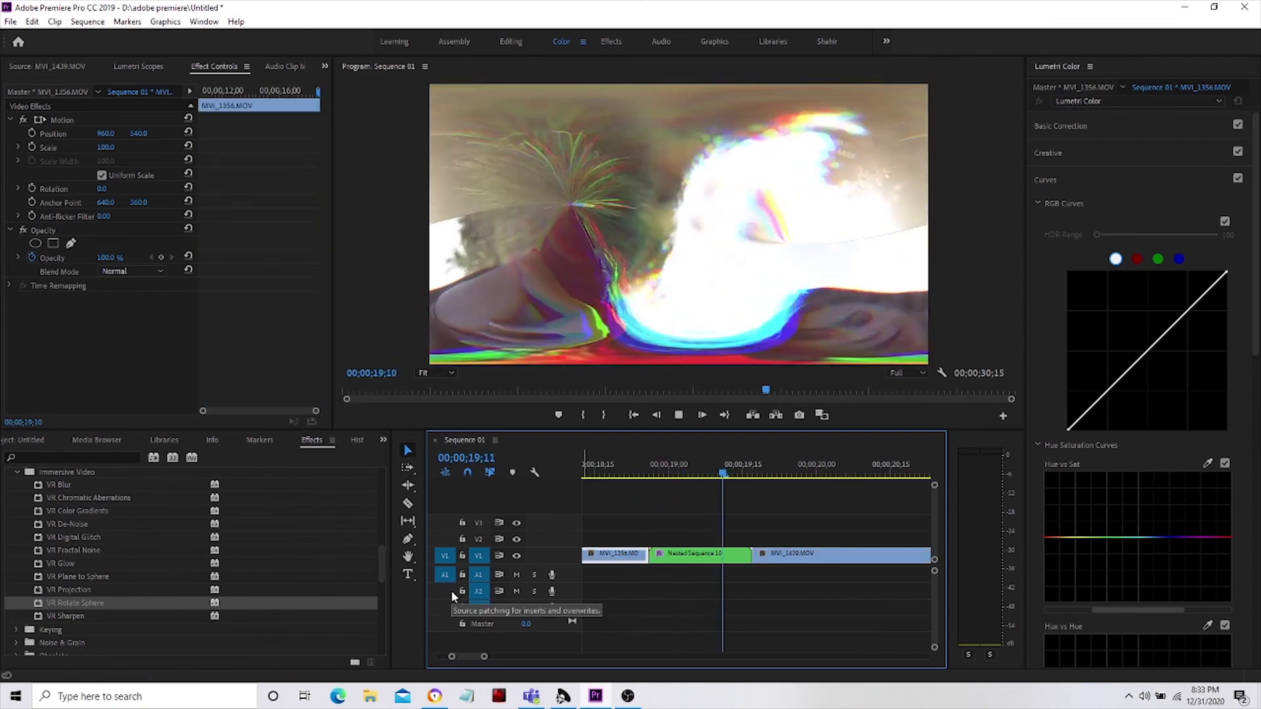
pyautogui.press('space')
pyautogui.click(638, 464)
pyautogui.press('space')
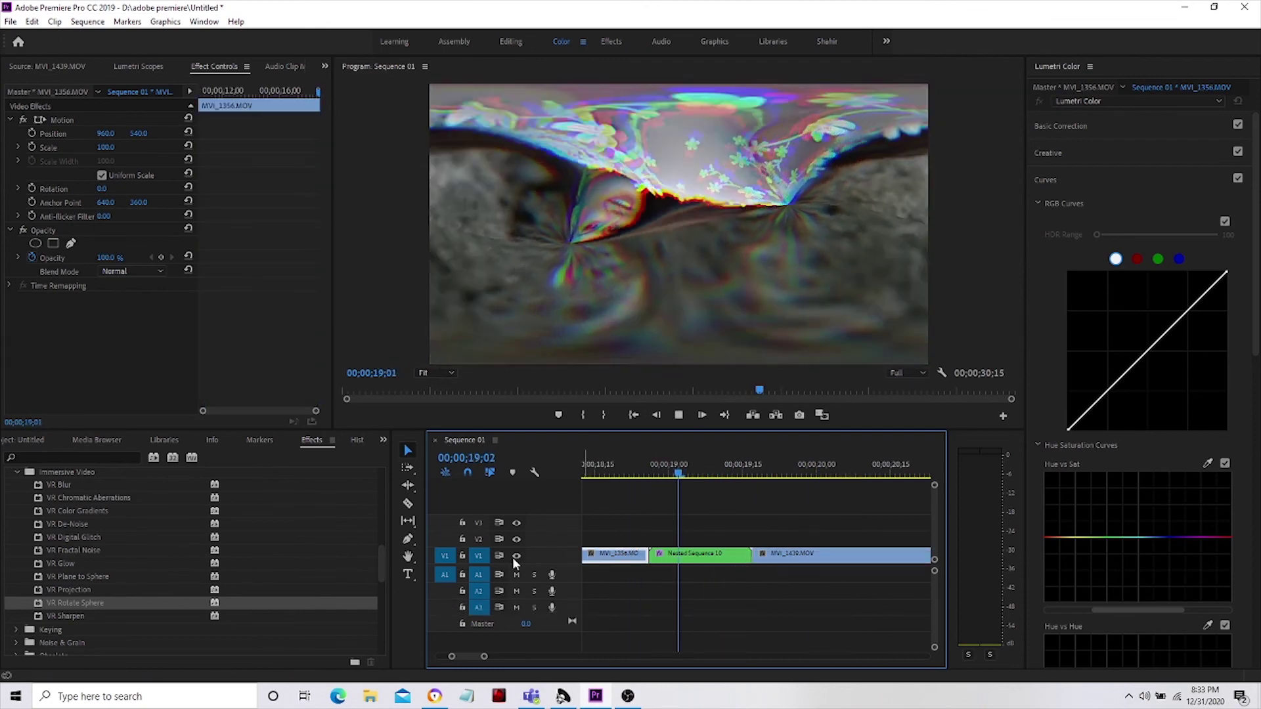
pyautogui.press('space')
# Step: Replay the sequence from the end of MVI_1356.MOV through the nested clip and on into MVI_1439.MOV
pyautogui.press('-')
pyautogui.click(749, 463)
pyautogui.press('space')
pyautogui.click(679, 463)
pyautogui.press('space')
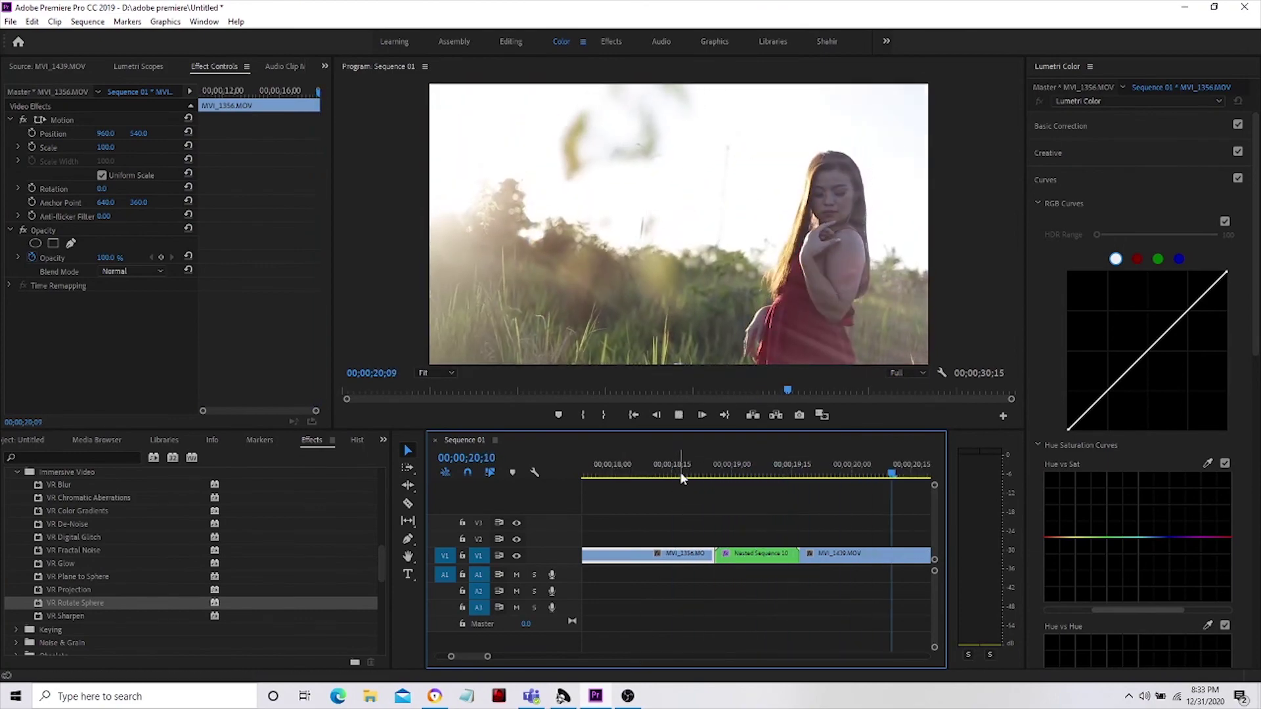
pyautogui.click(676, 464)
pyautogui.press('space')
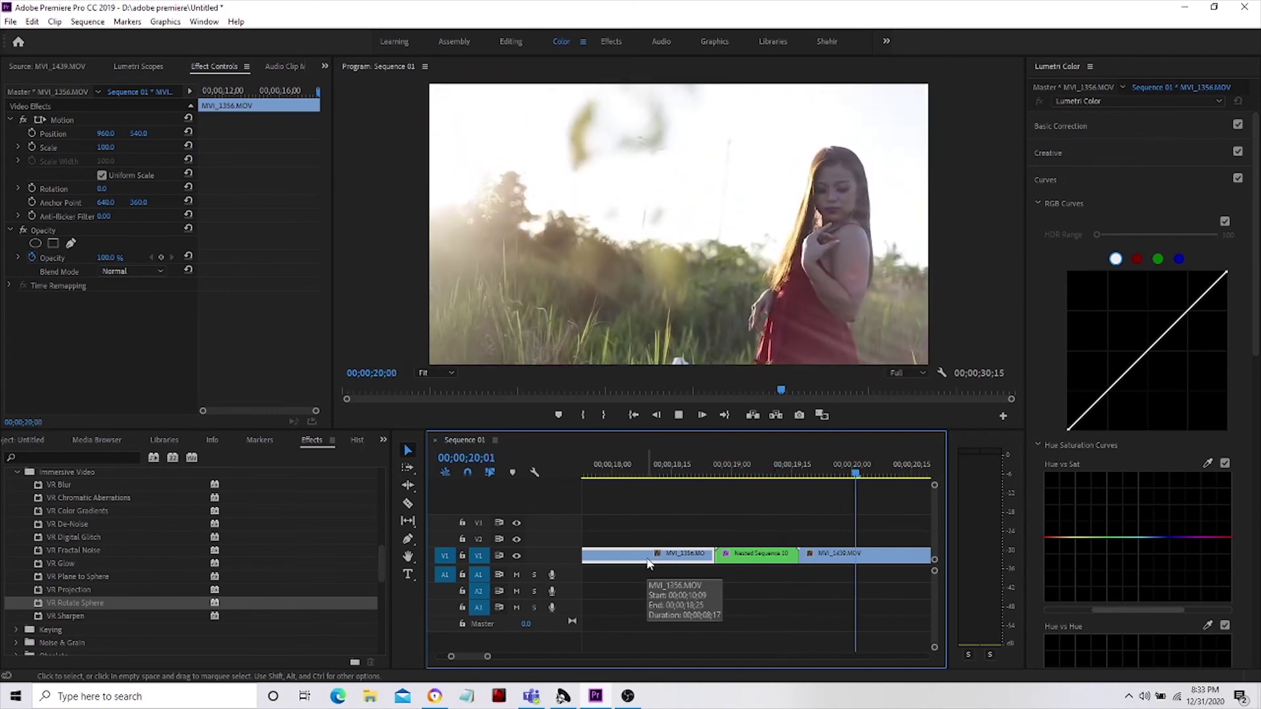
pyautogui.press('space')
pyautogui.press('space')
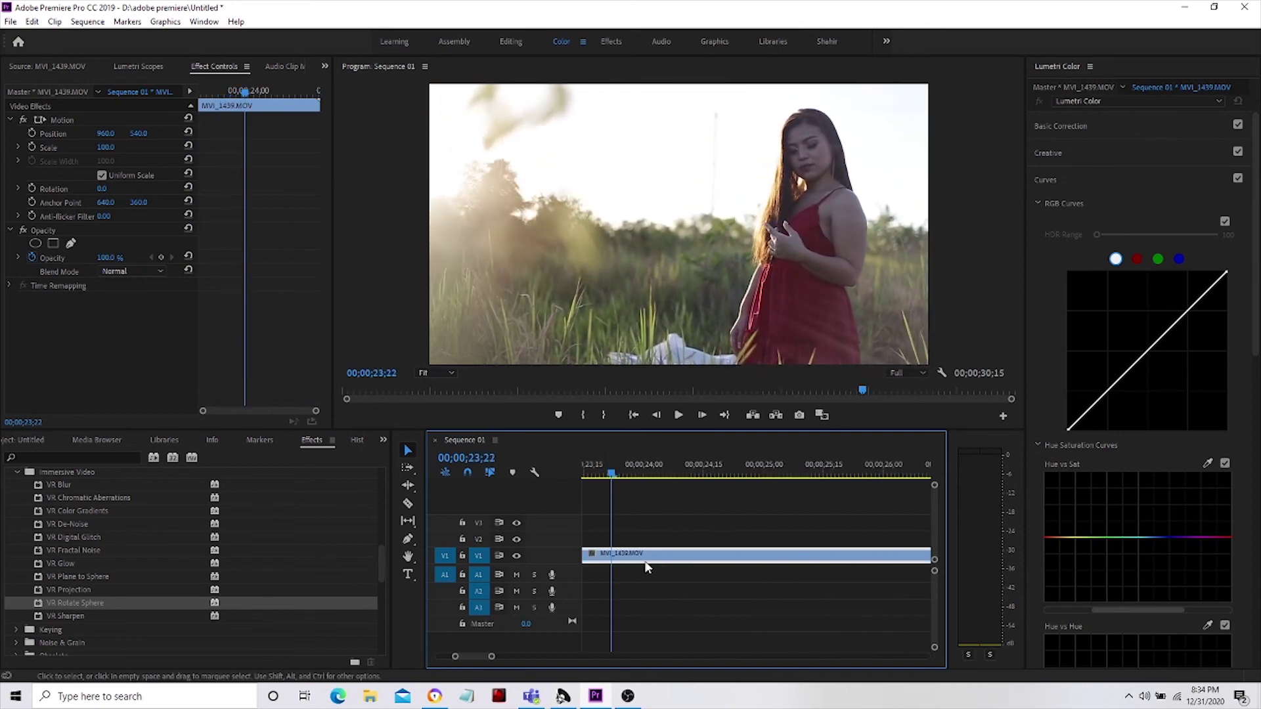
pyautogui.press('space')
pyautogui.scroll(5, 651, 566)
pyautogui.click(654, 470)
pyautogui.press('space')
pyautogui.press('space')
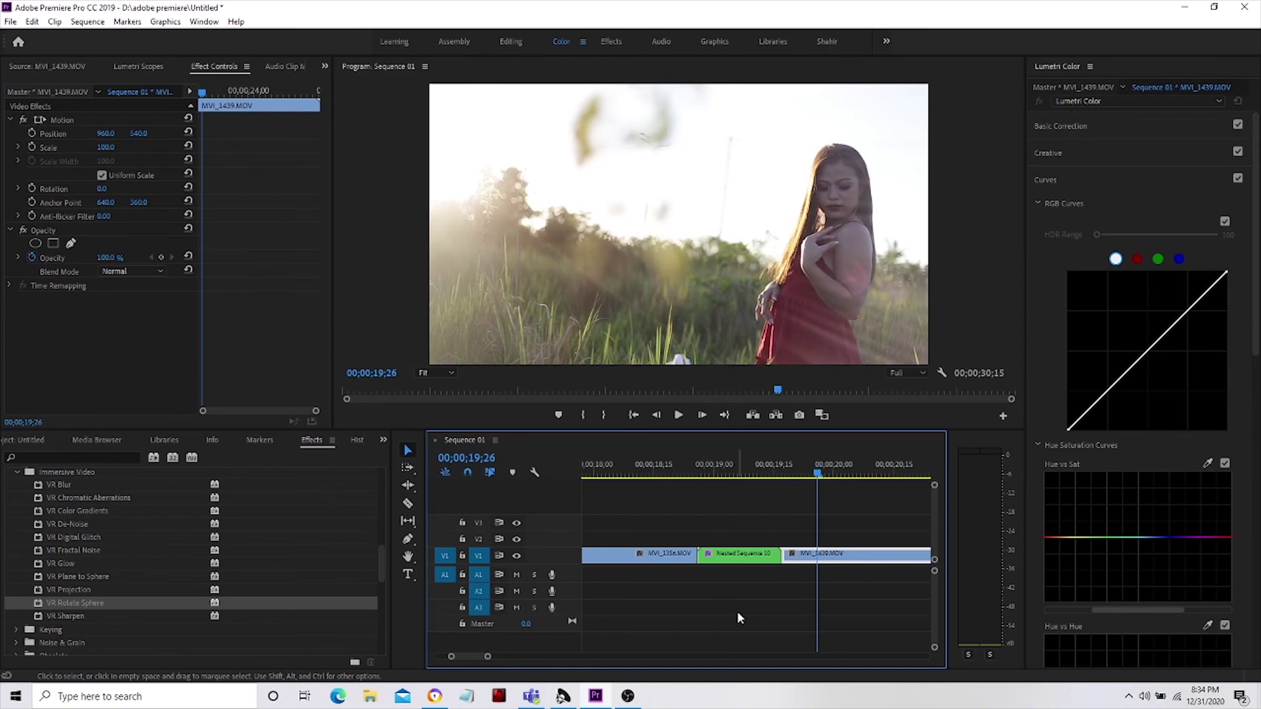